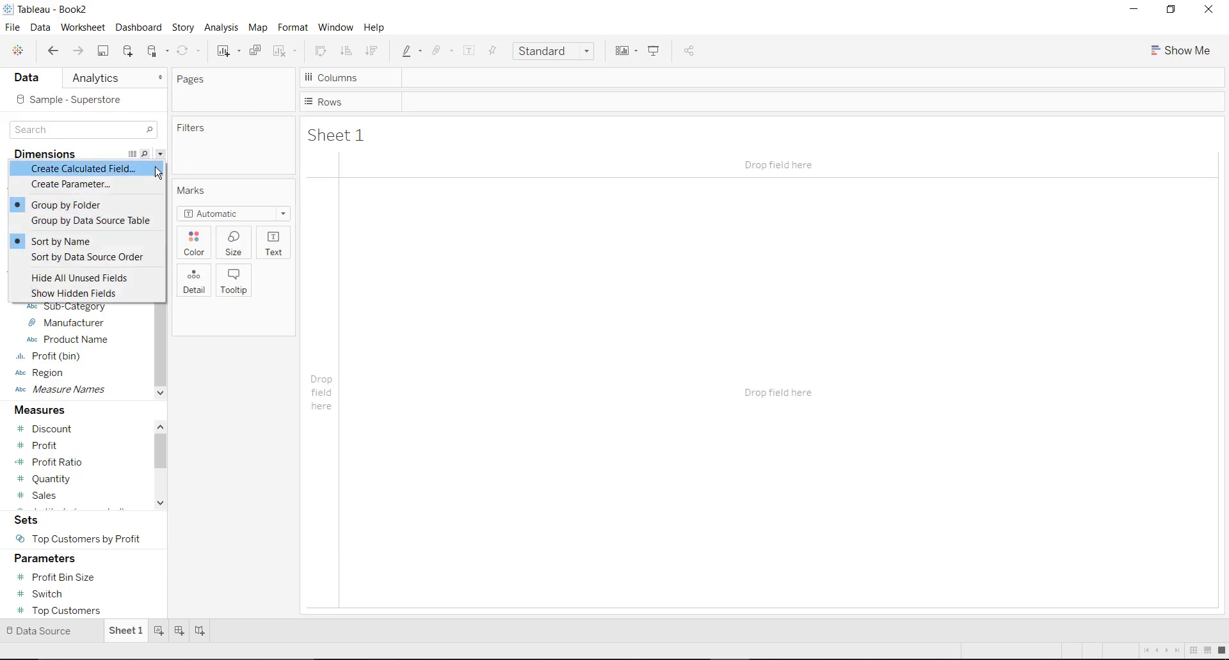
- Create a calculated field named RecentDate with the formula MAX([Order Date])
text(Recen)
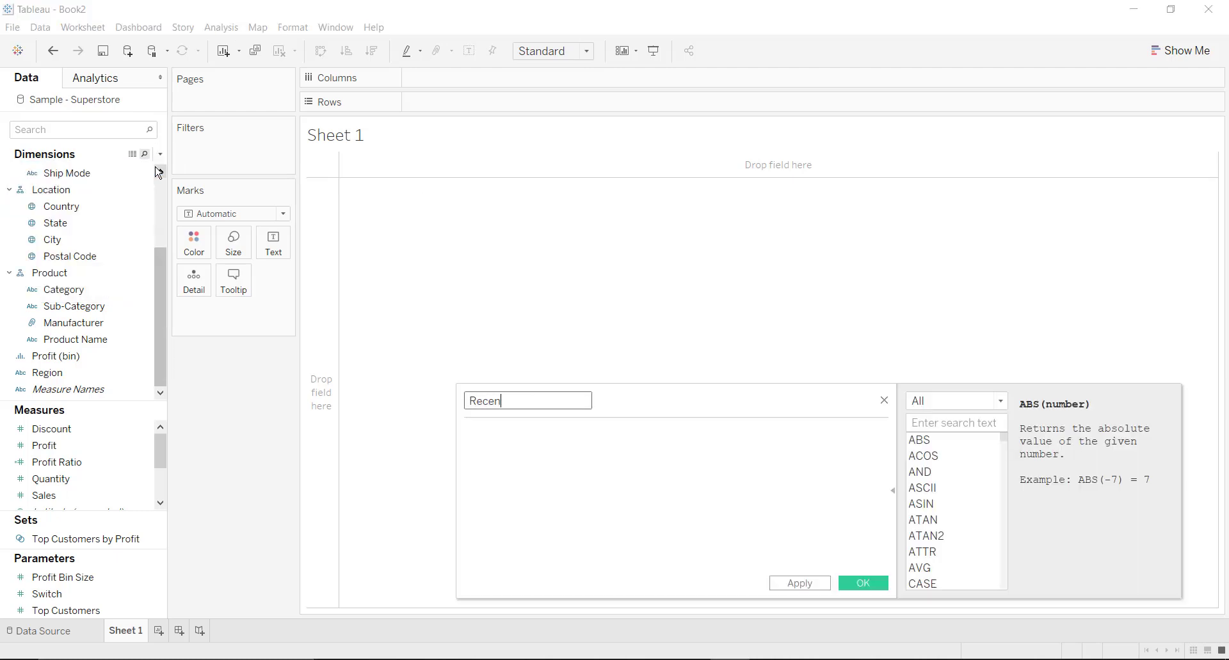
text(tDate)
key(Tab)
text(MAX)
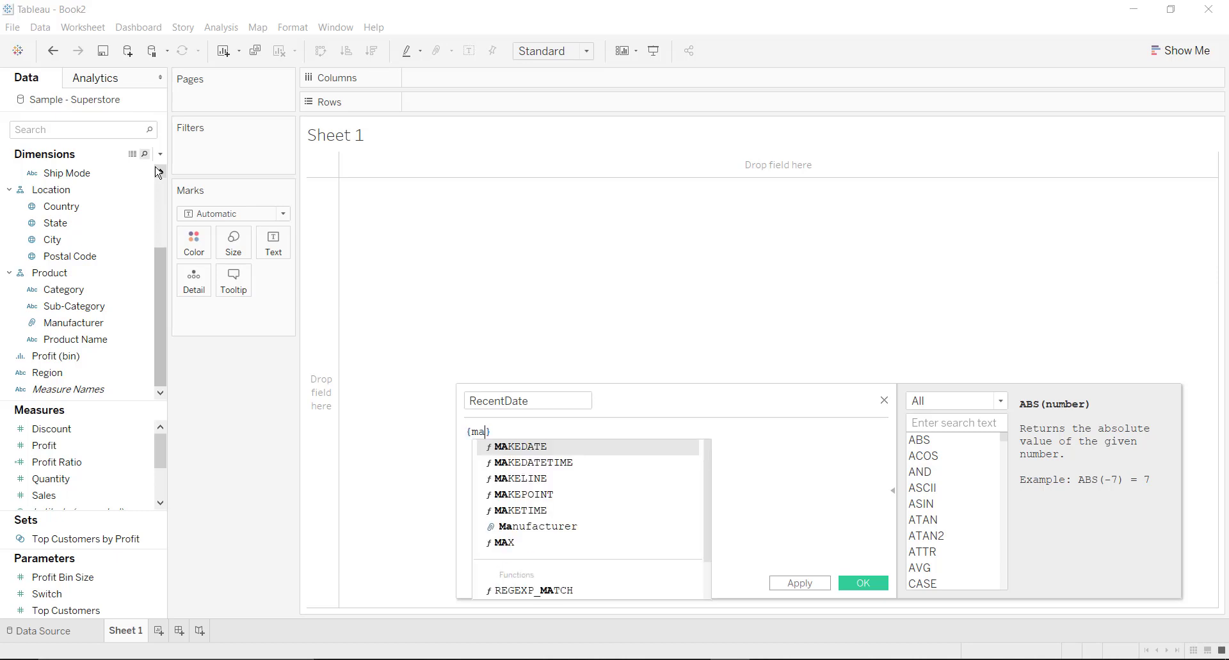
key(Return)
text([ord)
key(Return)
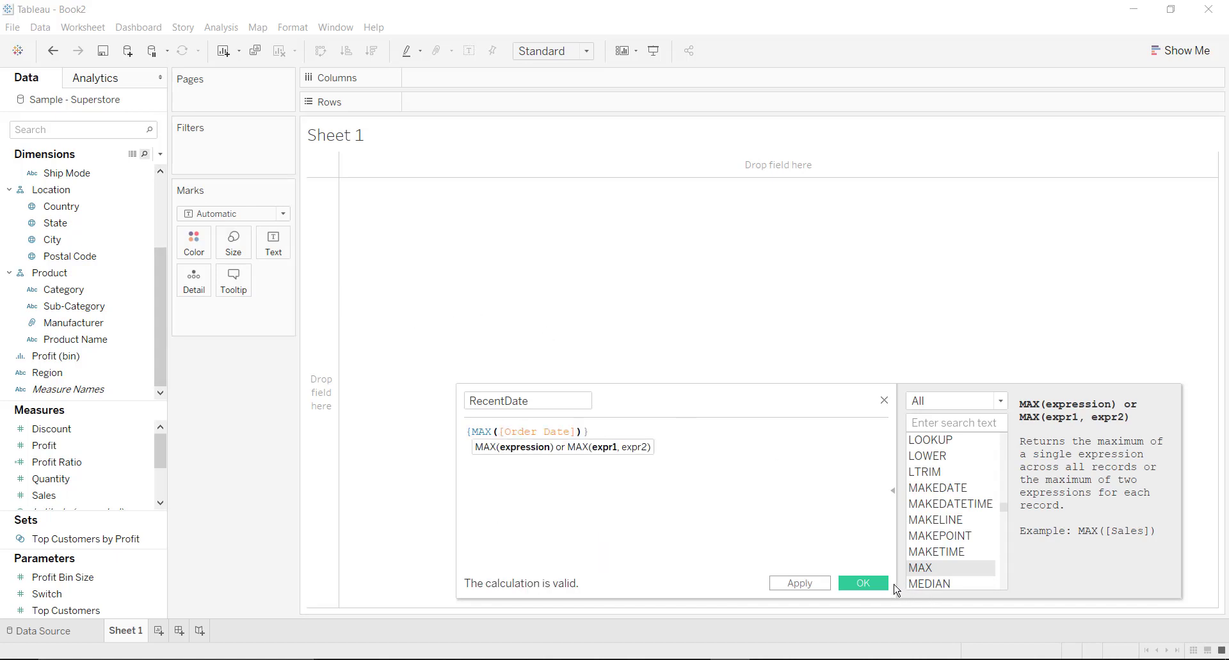
click(876, 585)
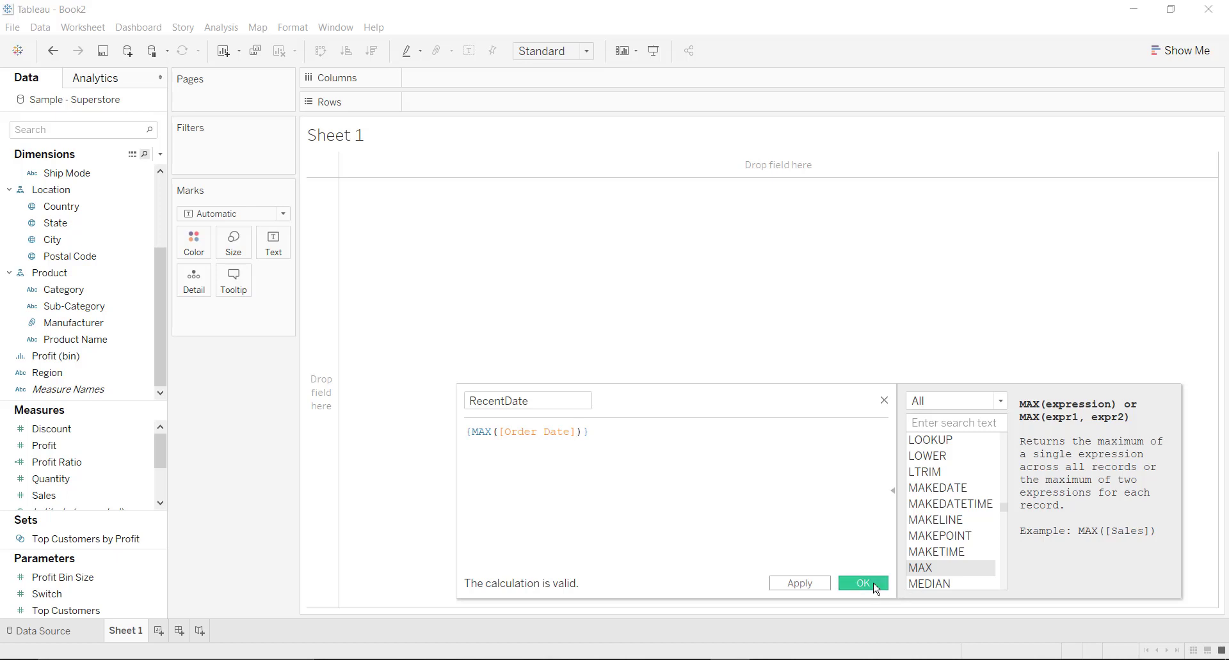
- Preview RecentDate as an exact date on the sheet, then remove it from the view
drag(109, 375, 276, 247)
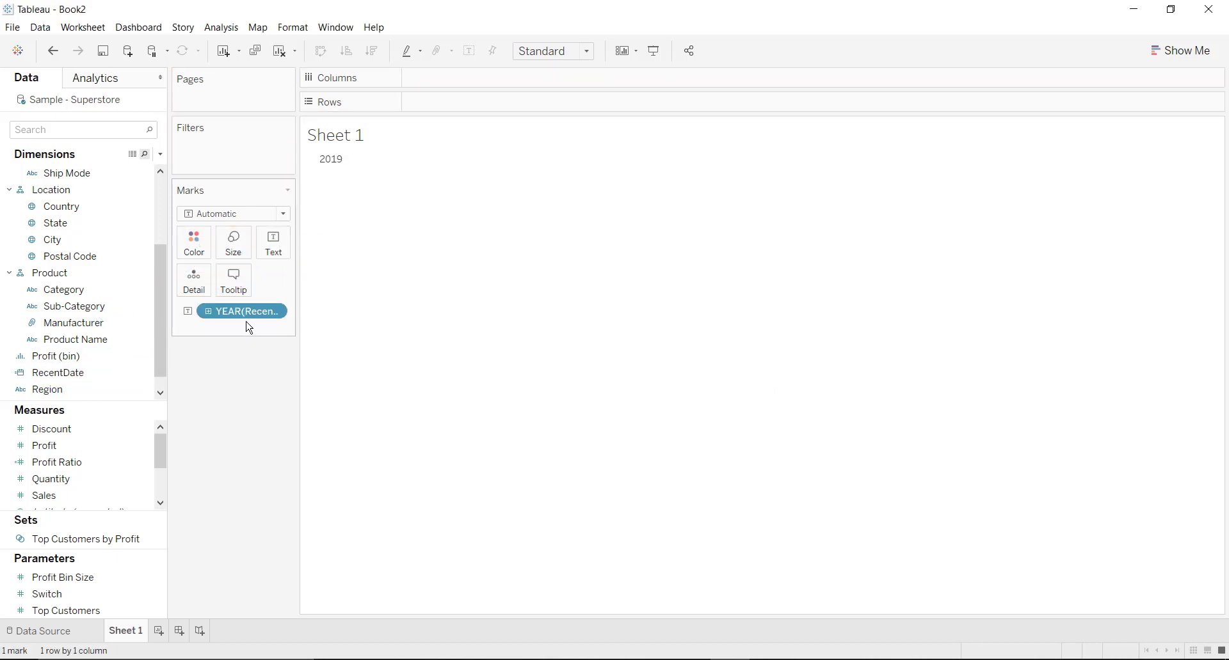
right_click(248, 320)
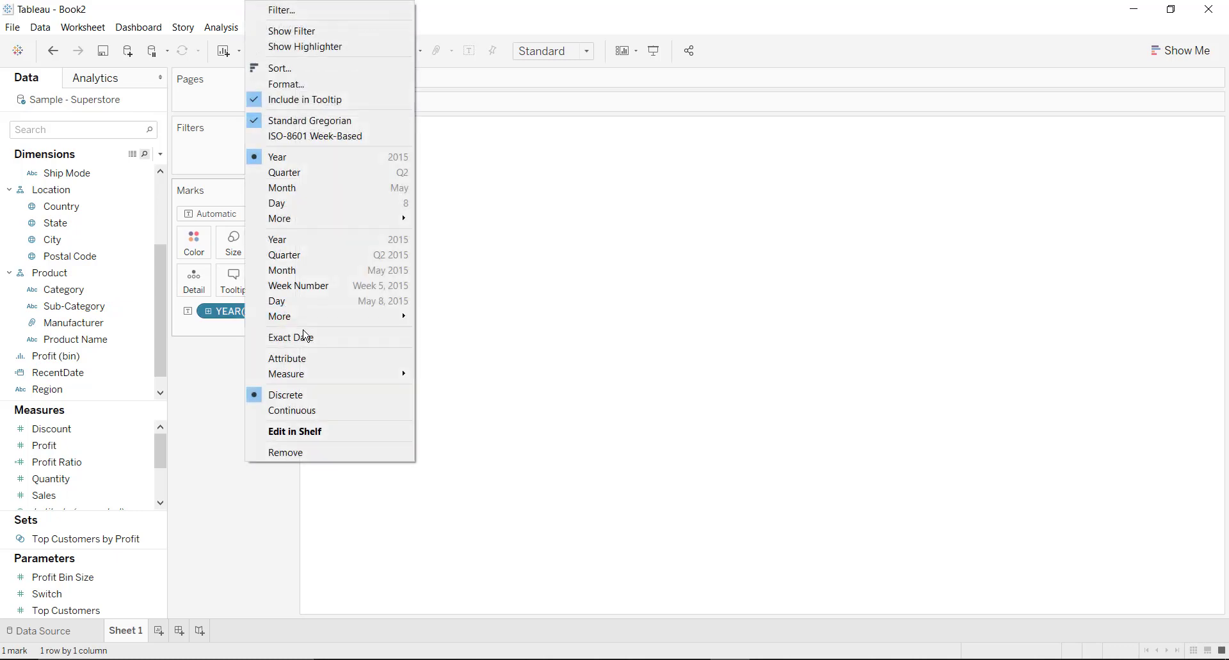
click(307, 338)
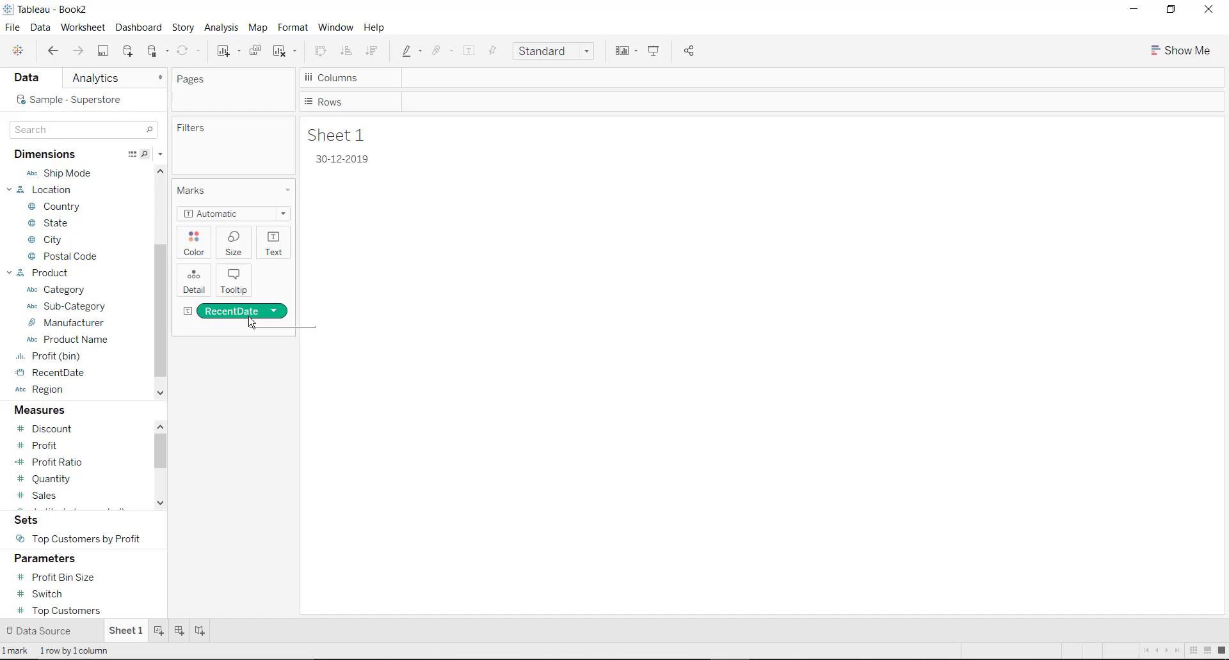
drag(252, 320, 236, 389)
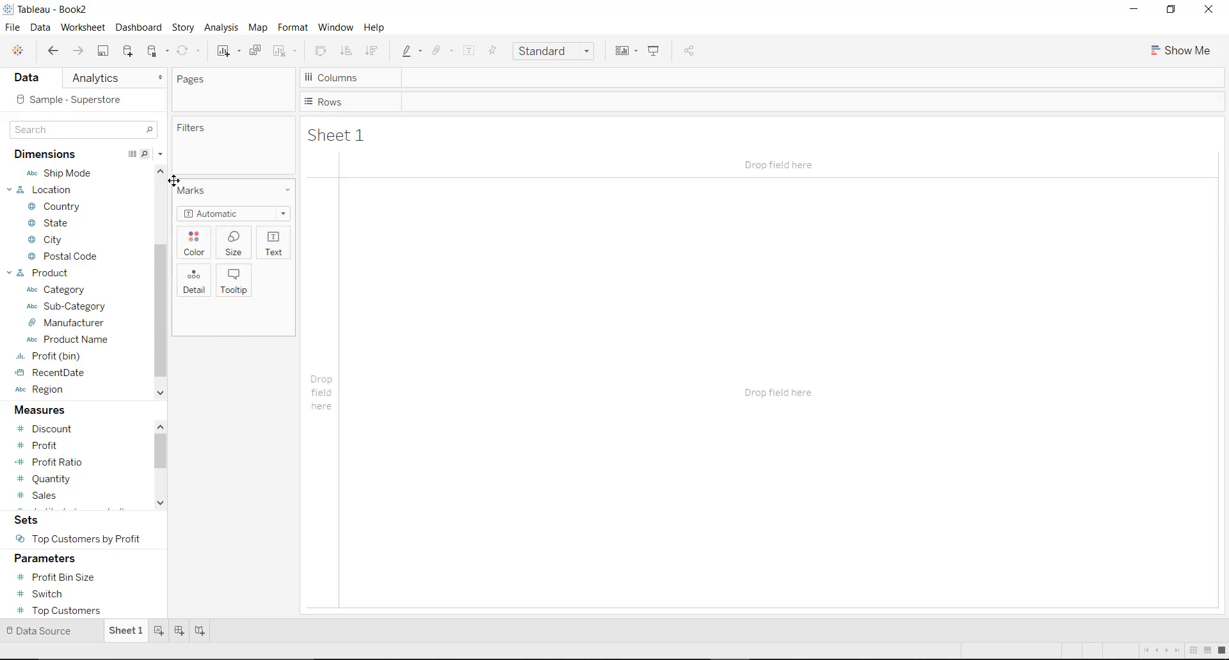
- Create calculated field 'First Day Of year' as DATETRUNC('year',[RecentDate])
click(160, 154)
click(137, 168)
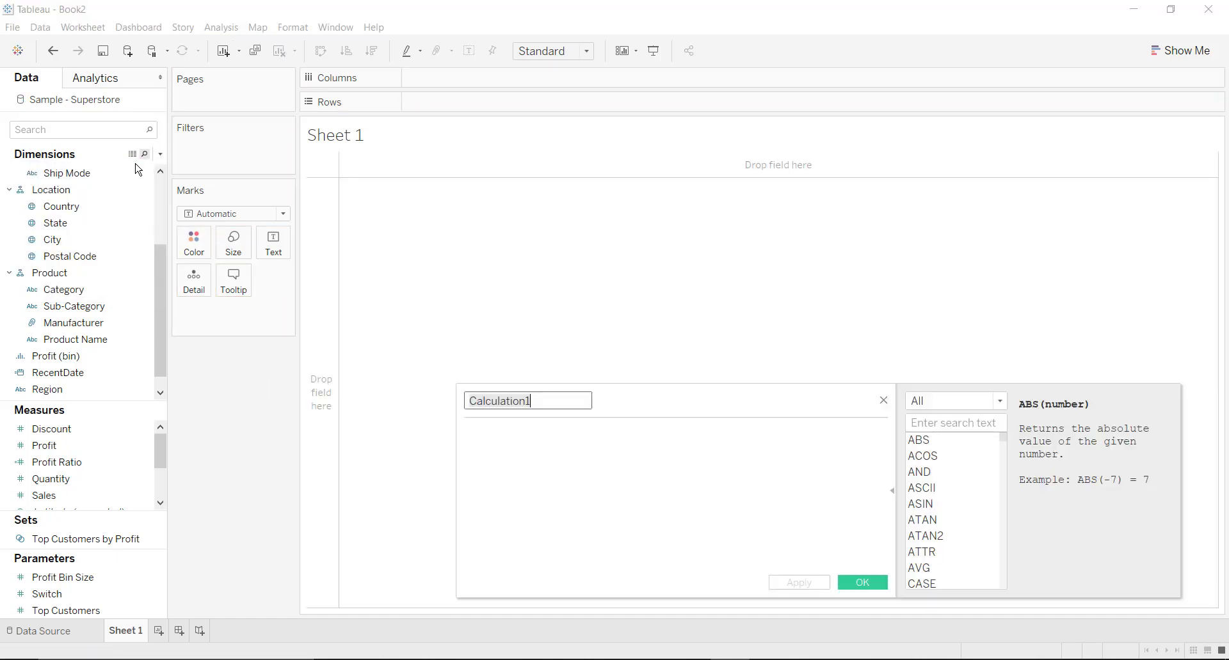
text(First)
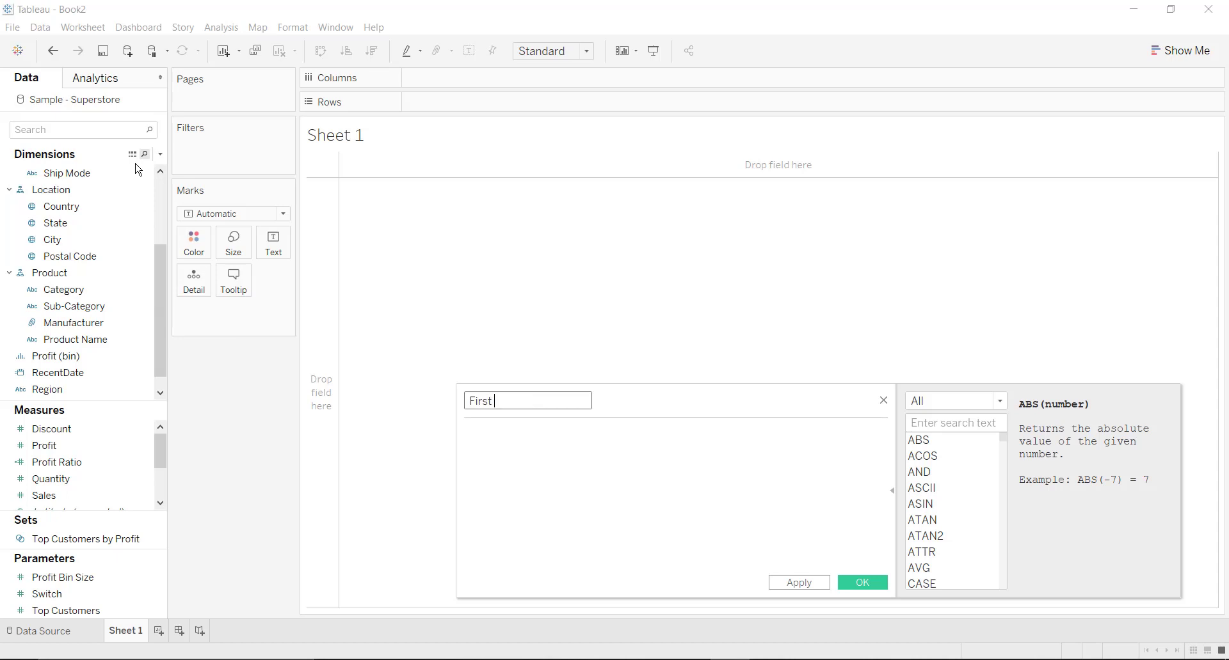
text( Day Of year)
key(Tab)
text(date)
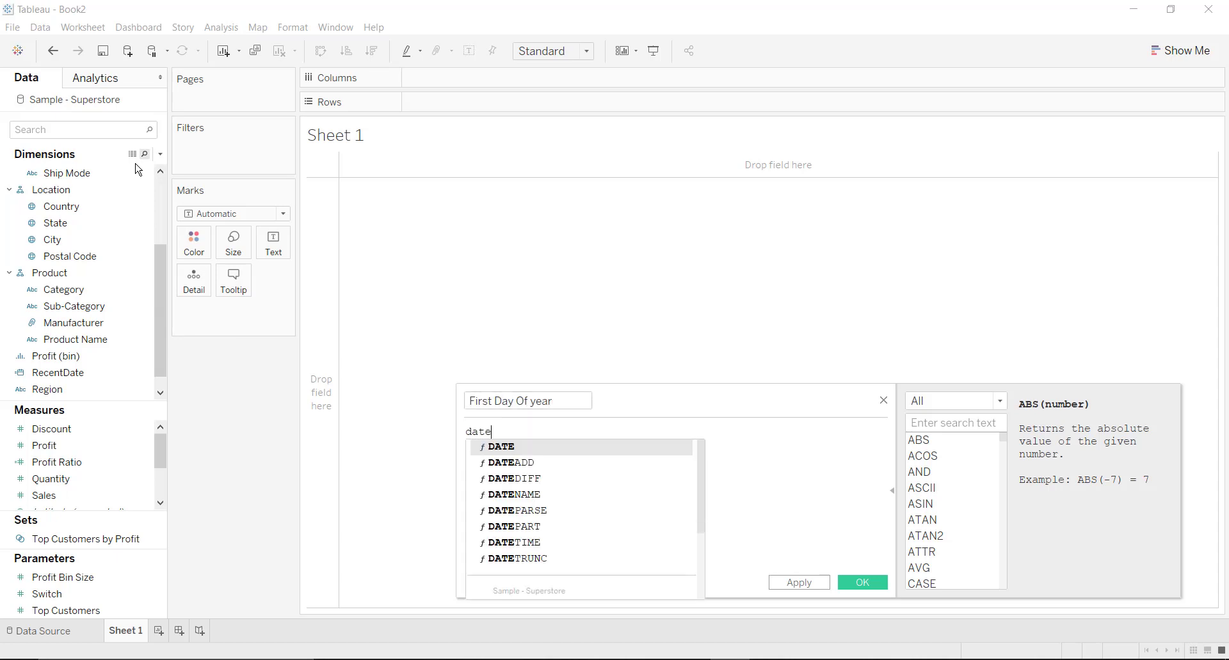
text(trunc)
key(Return)
text('year')
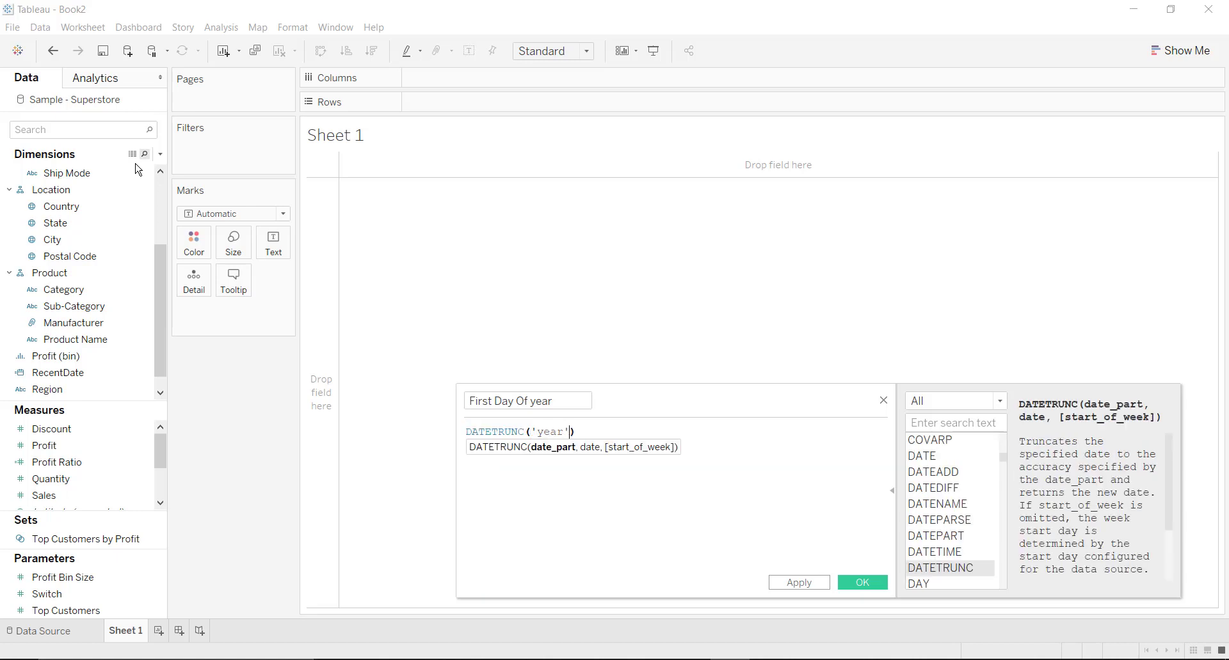
text(,)
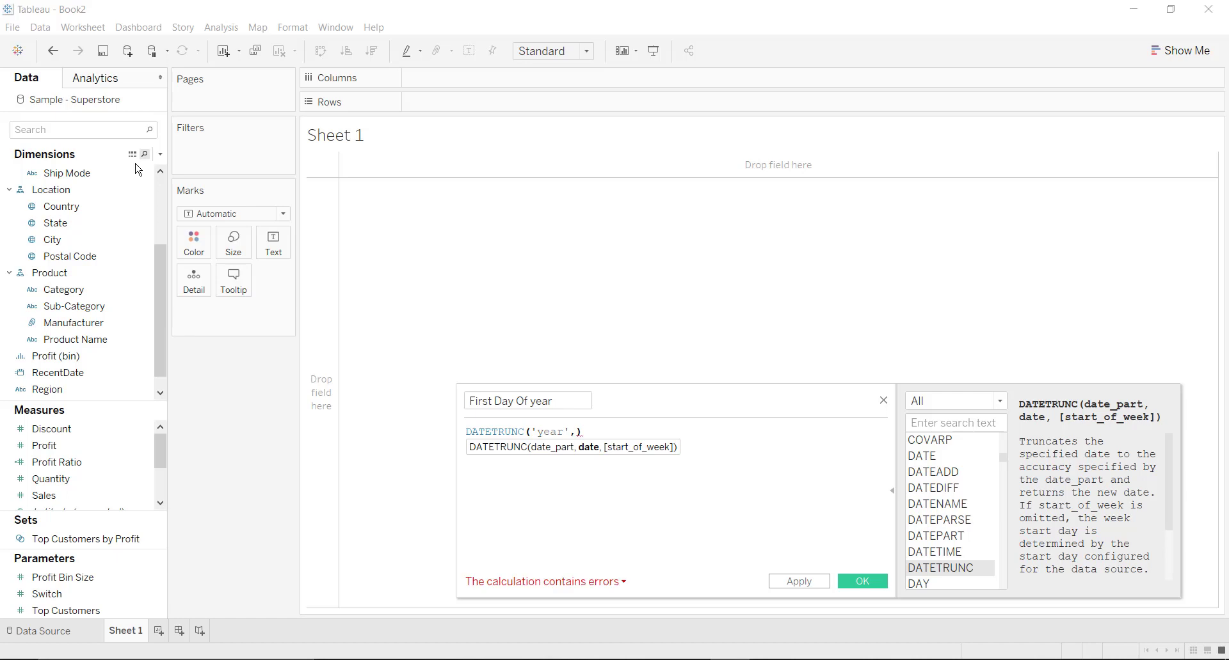
text(rece)
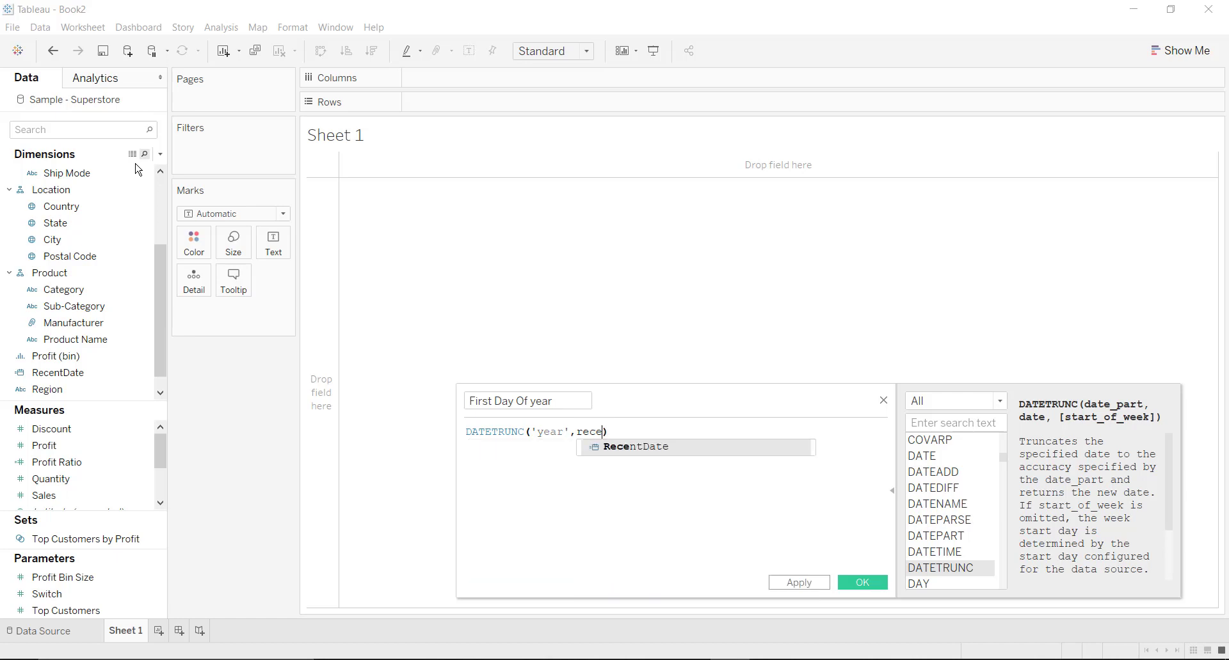
key(Return)
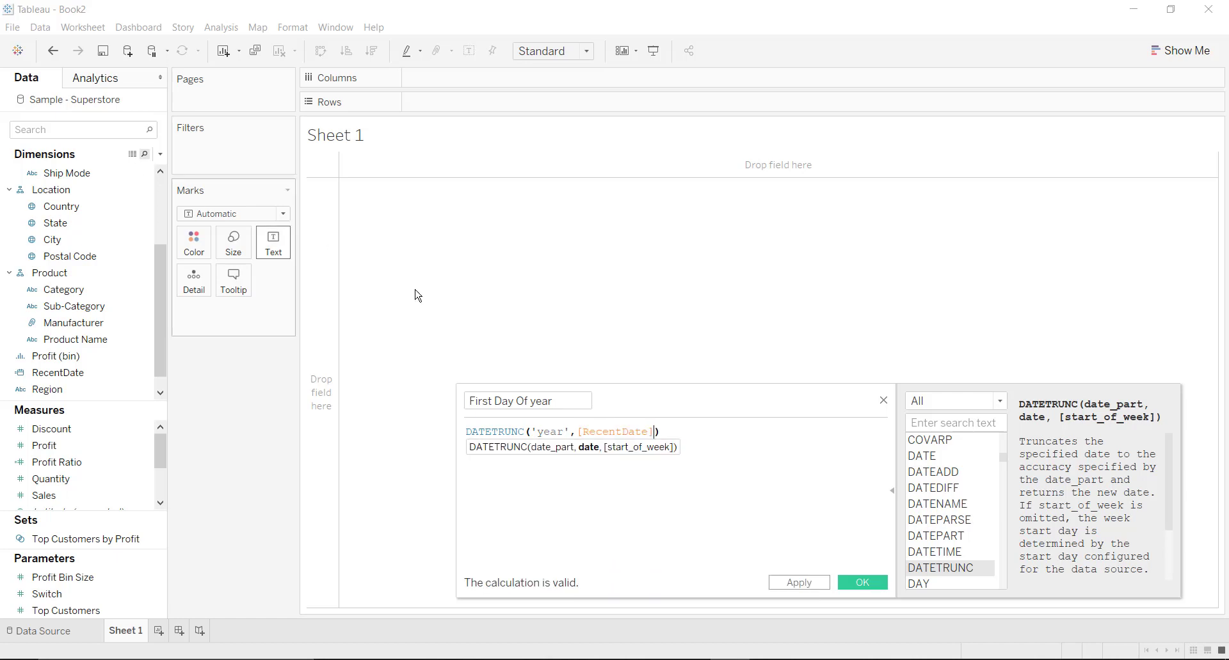
click(848, 583)
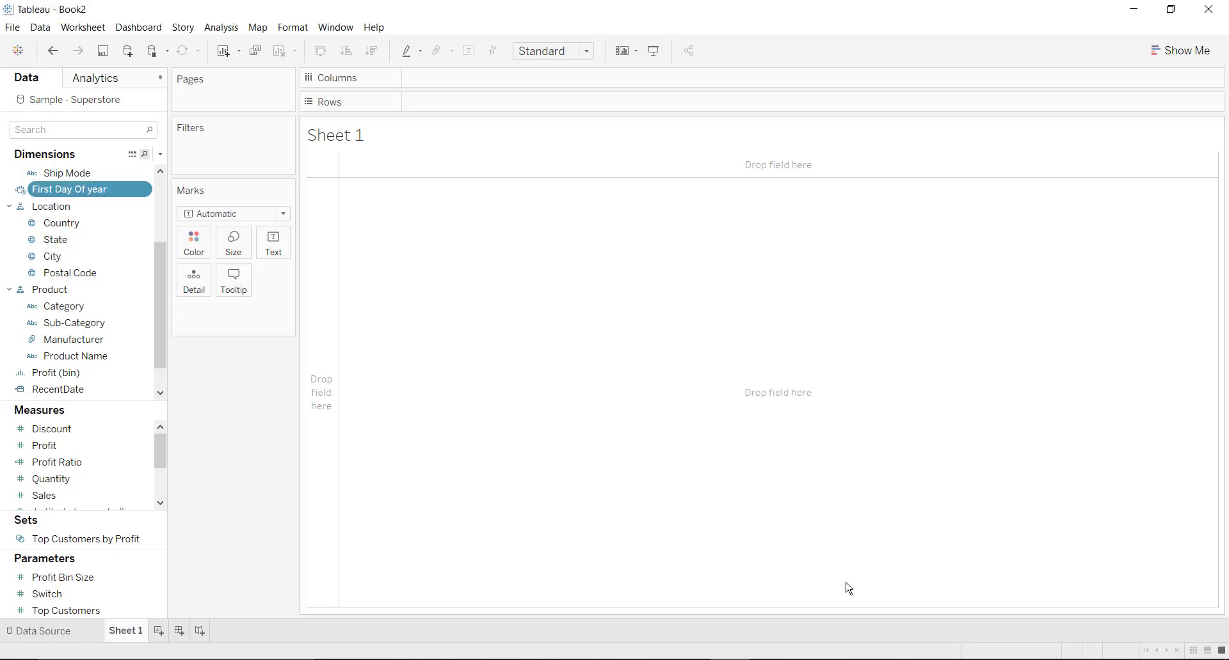
- Make First Day Of year a Date field, then duplicate it as First Day Of Quarter using 'quarter'
click(20, 190)
click(64, 256)
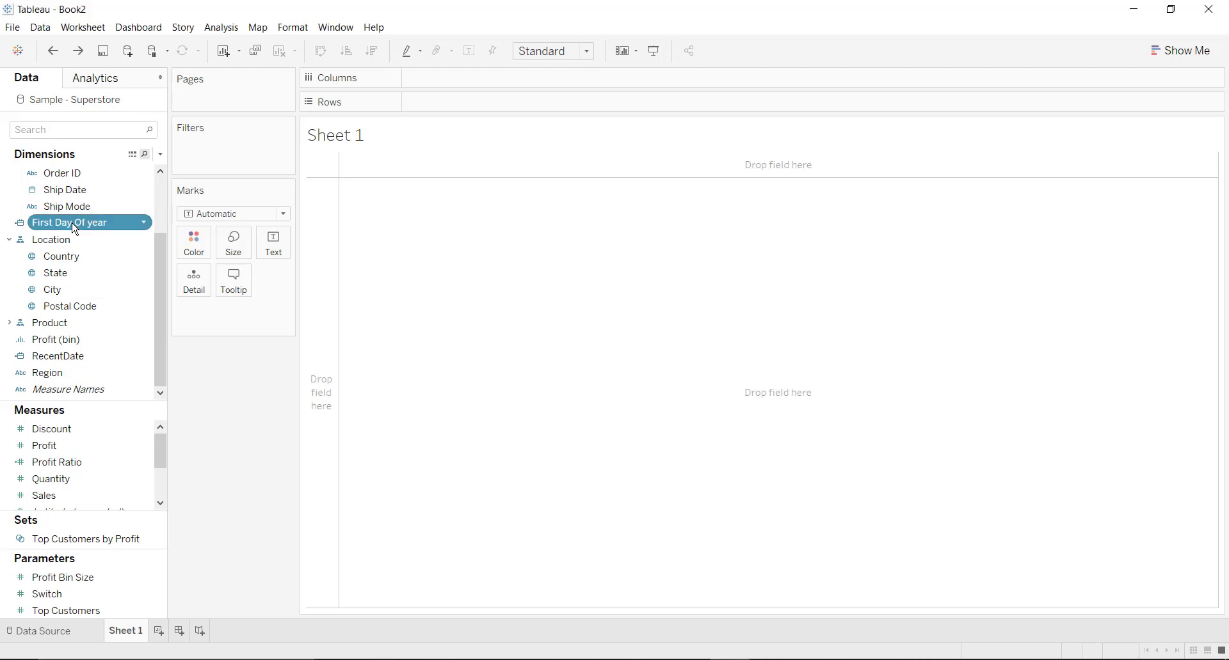
right_click(75, 230)
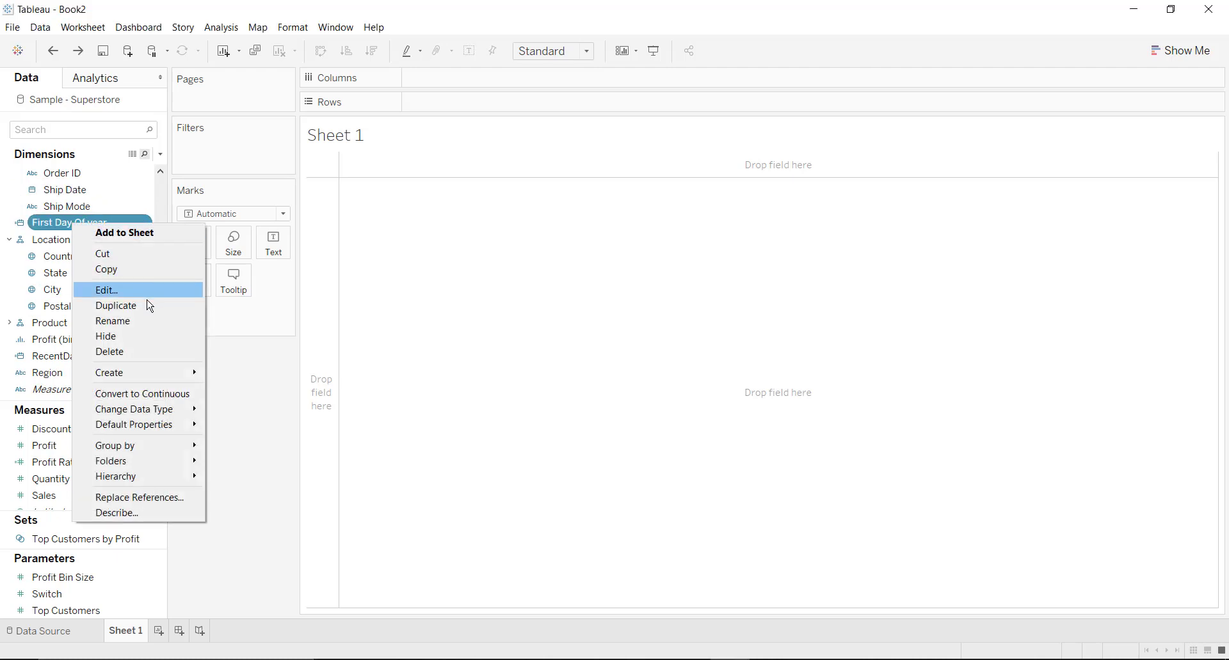
click(148, 308)
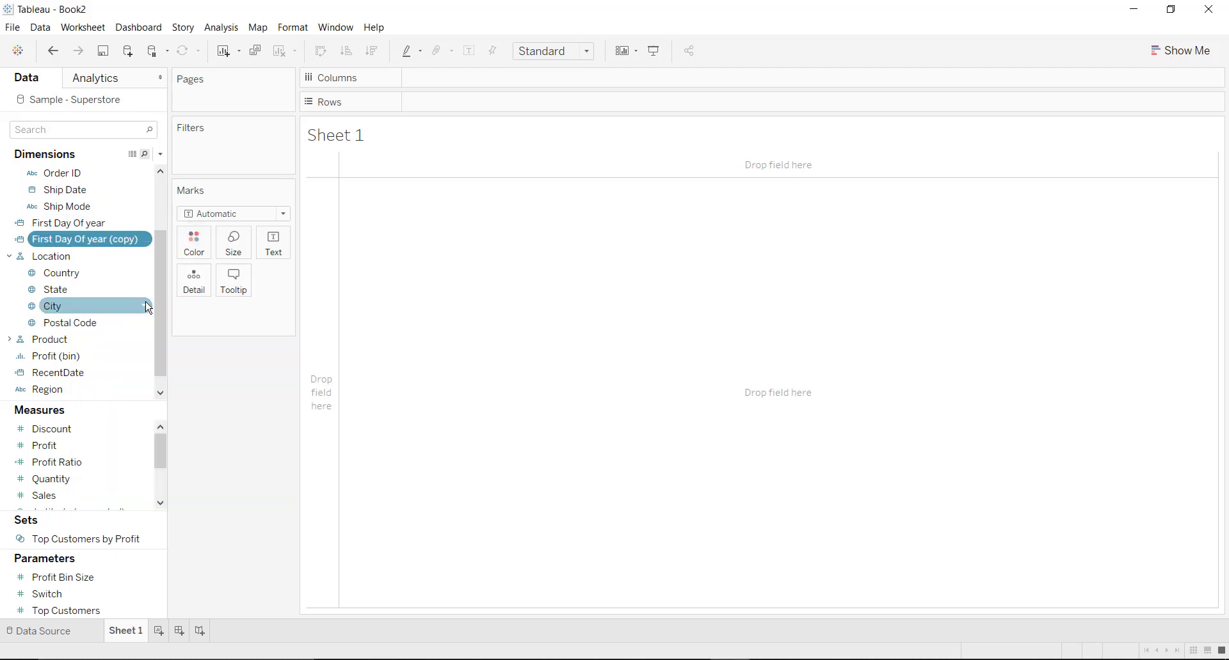
right_click(114, 249)
click(188, 308)
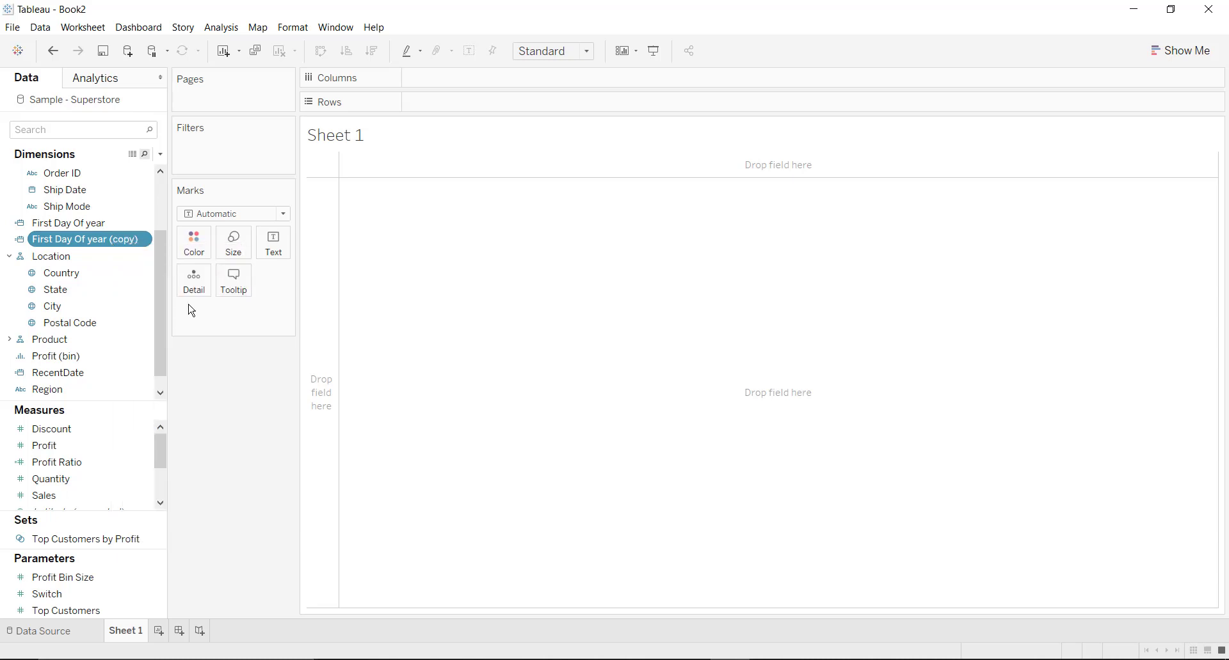
drag(536, 400, 622, 417)
text(Quarter)
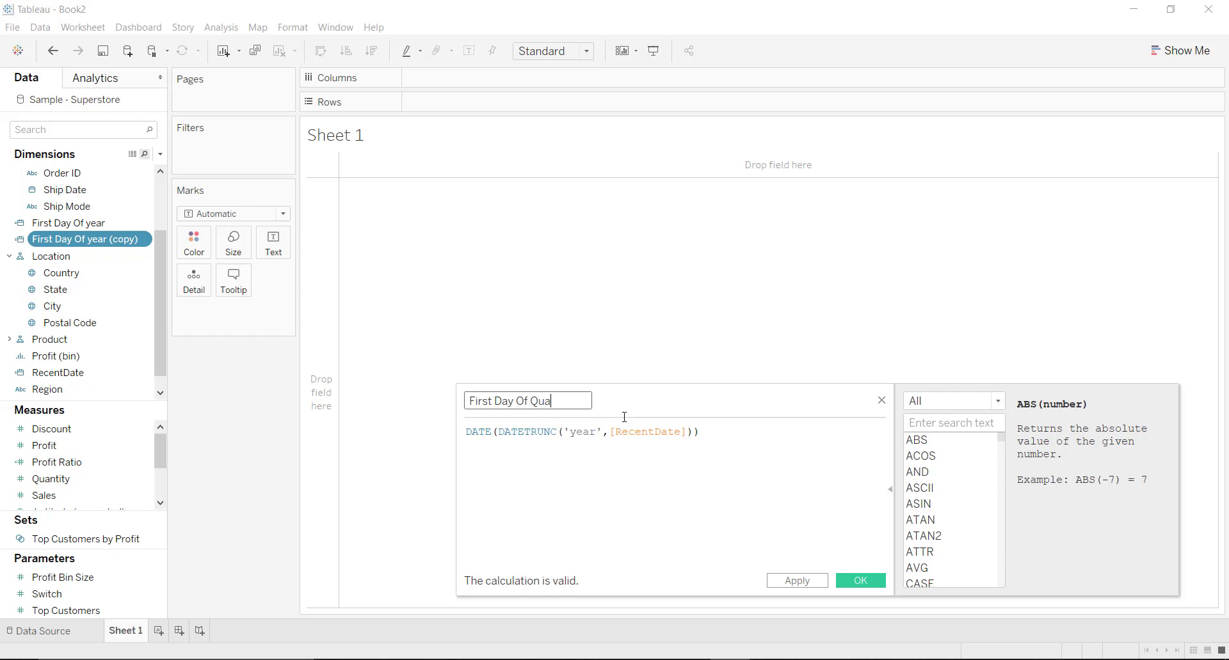
double_click(592, 431)
text(qu)
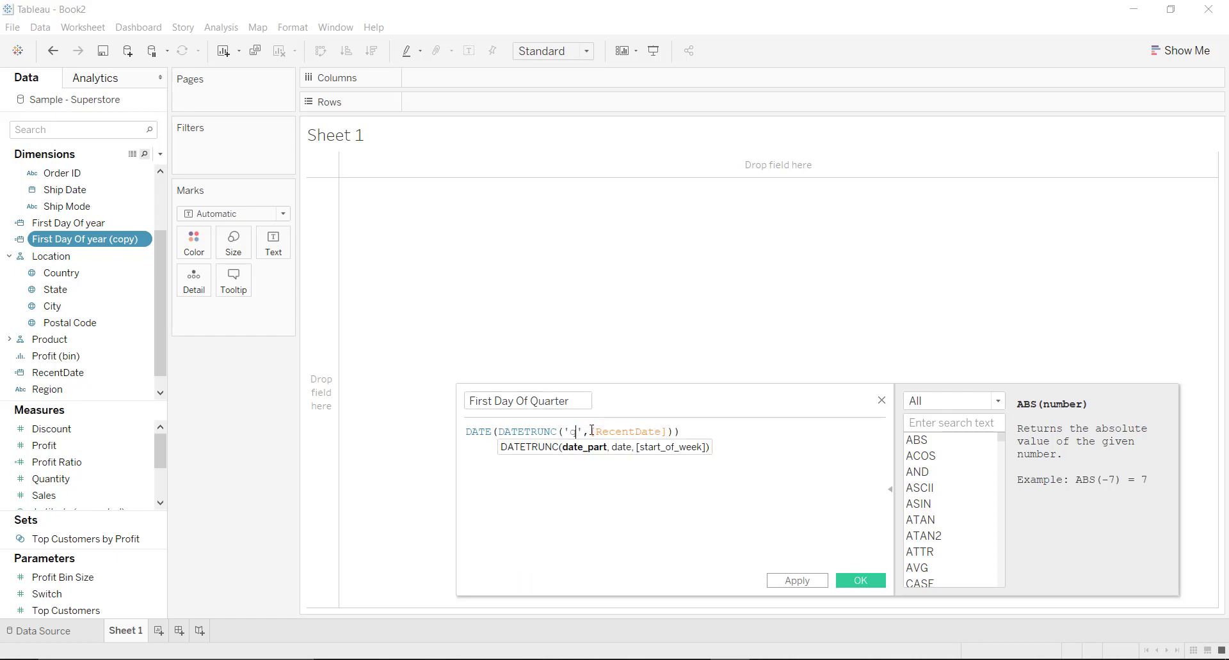
text(arter)
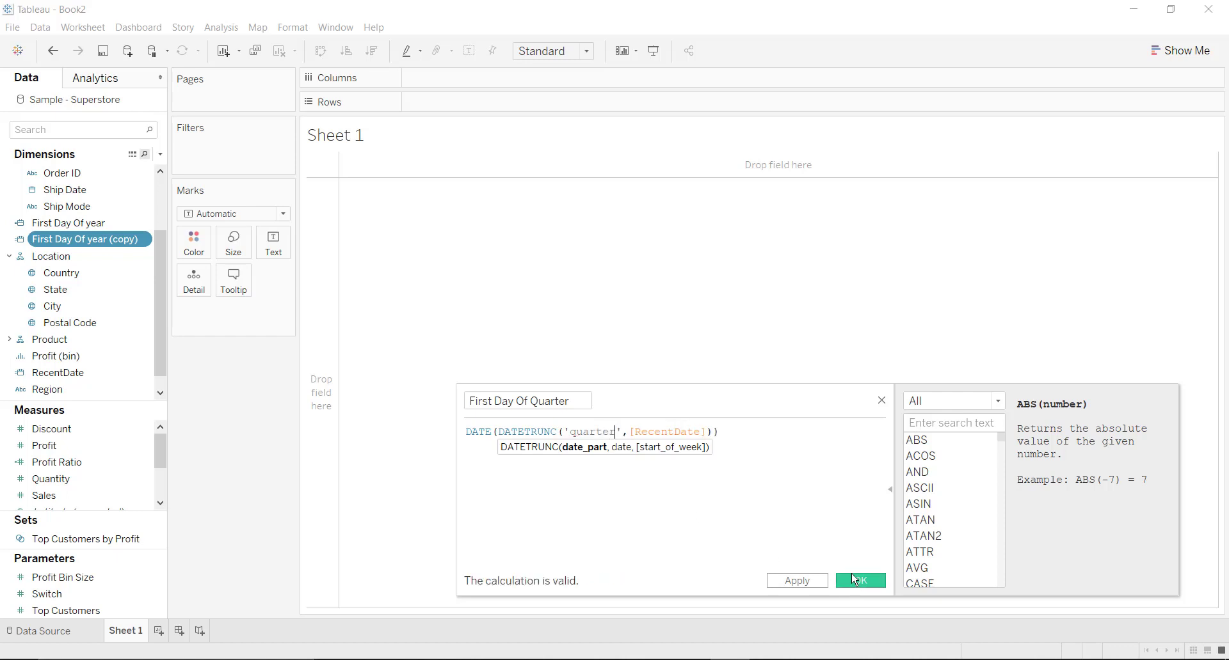
click(851, 575)
- Duplicate First Day Of Quarter into First Day Of Month, truncating RecentDate by 'month'
right_click(120, 225)
click(192, 309)
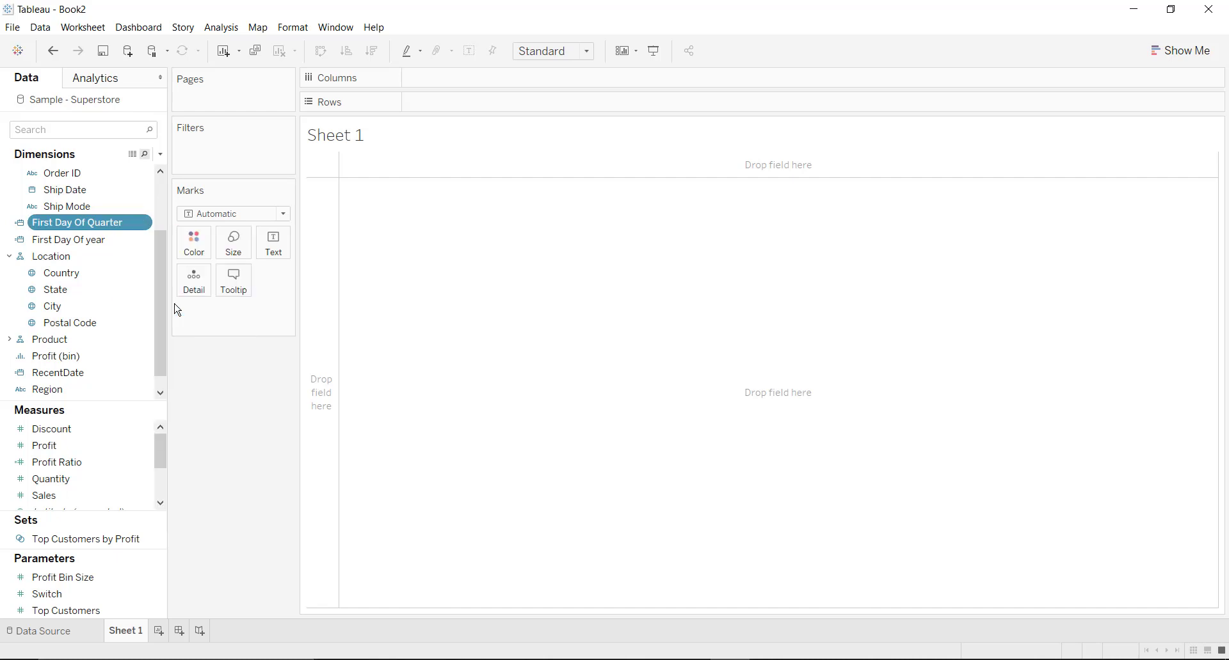
right_click(75, 244)
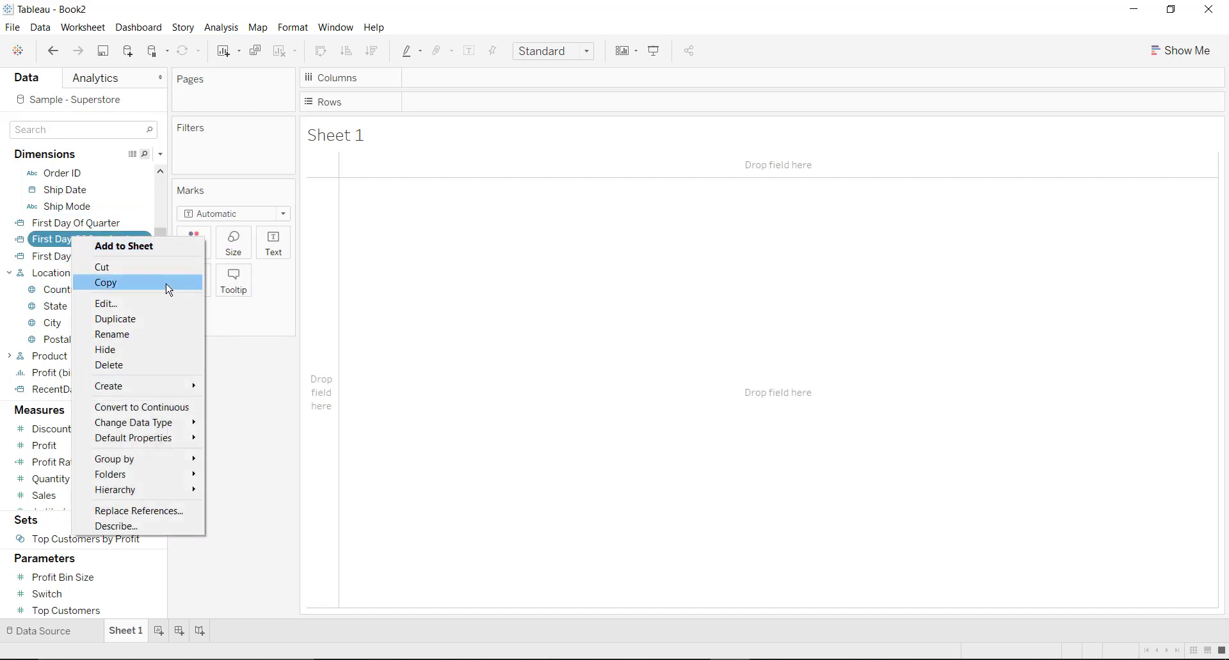
click(165, 305)
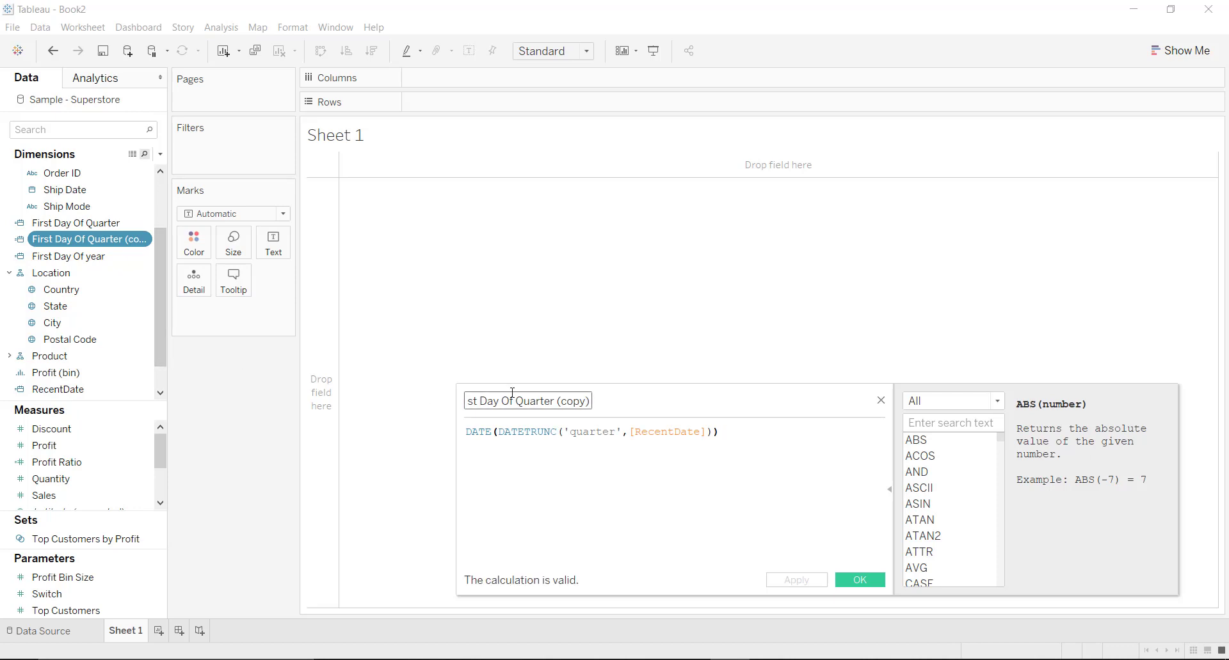
drag(514, 395, 662, 407)
key(BackSpace)
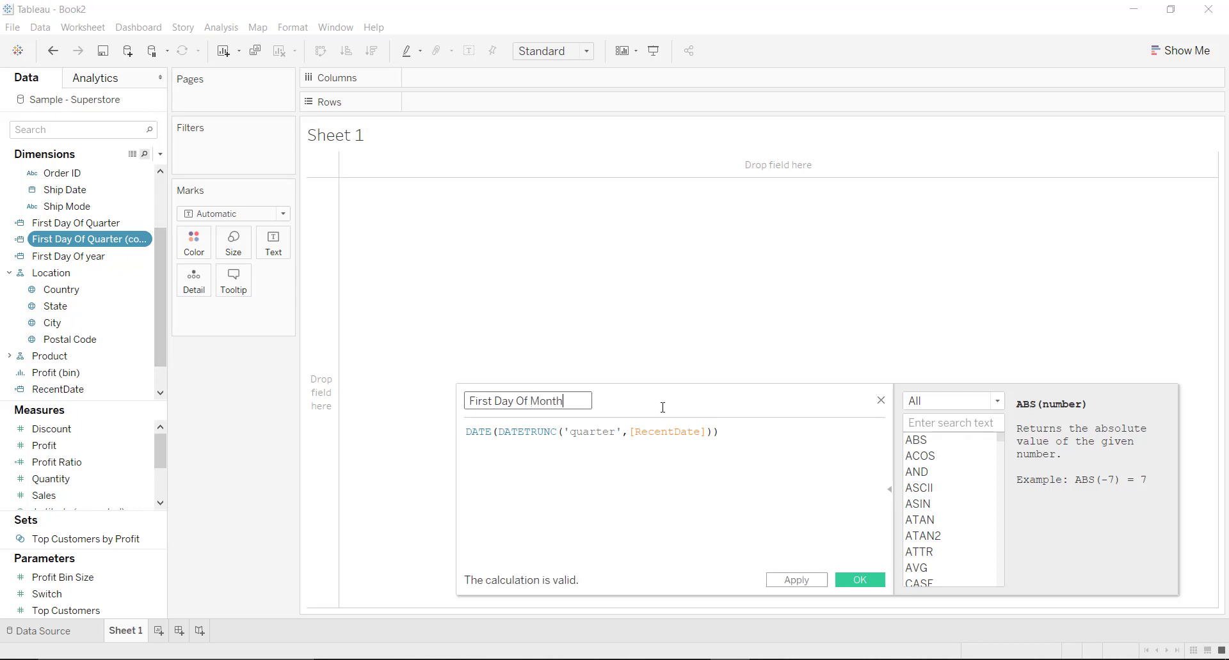
double_click(610, 431)
text(month)
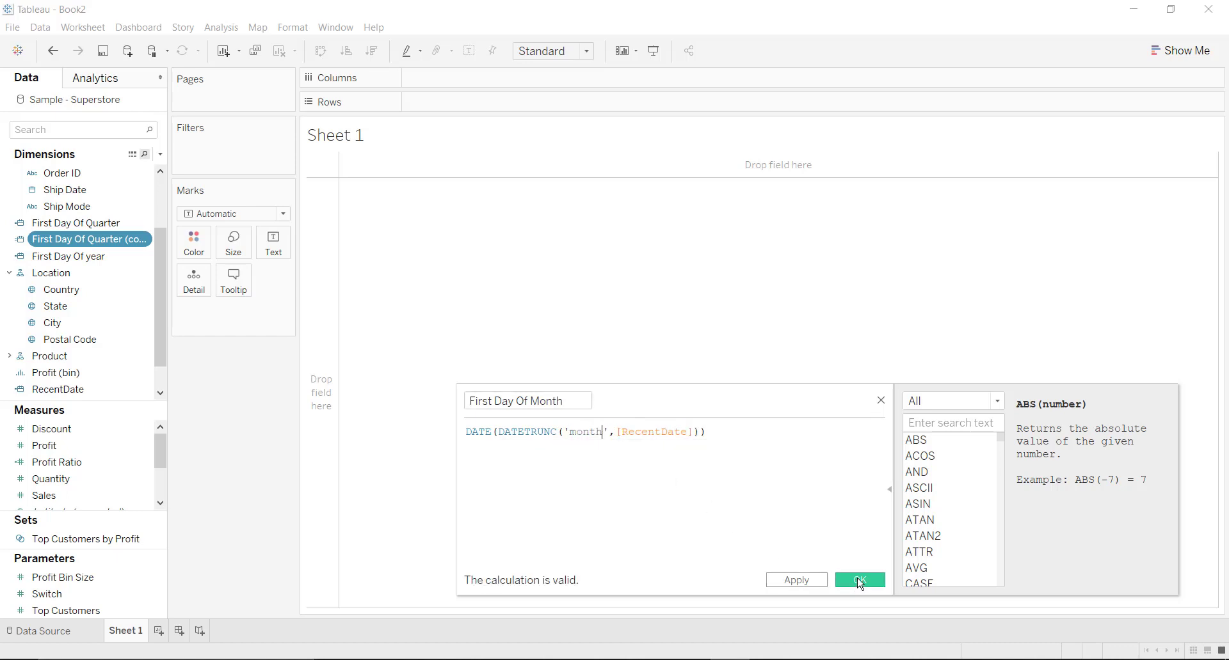
click(860, 580)
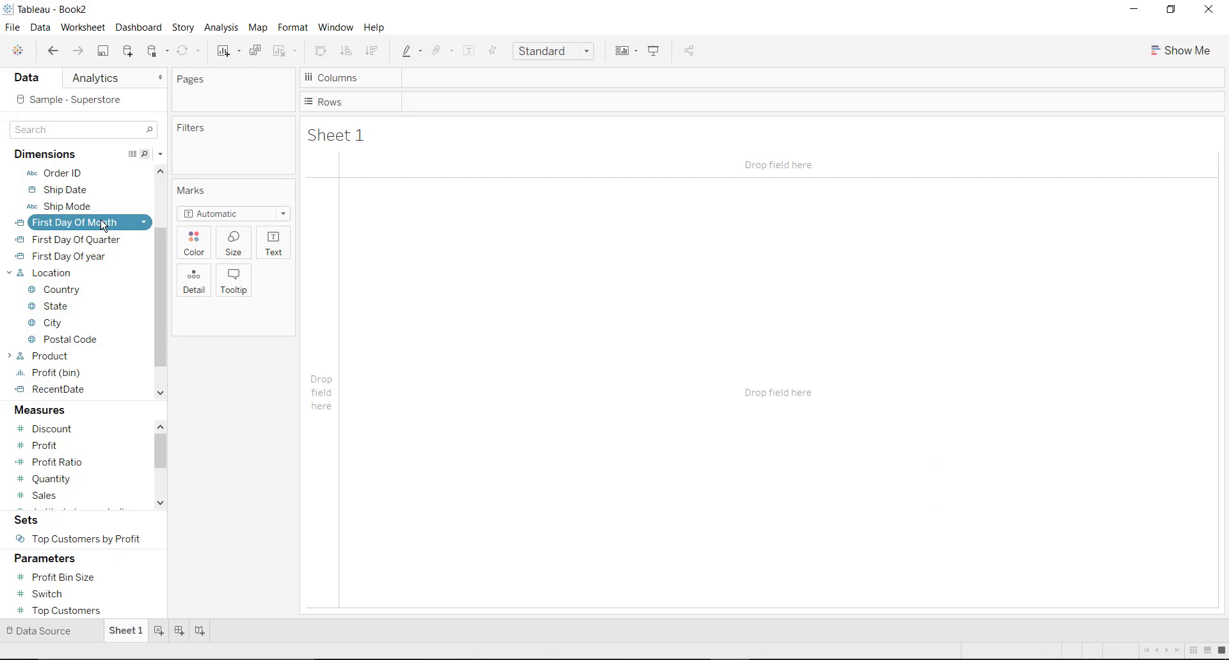
ctrl+click(103, 239)
ctrl+click(102, 251)
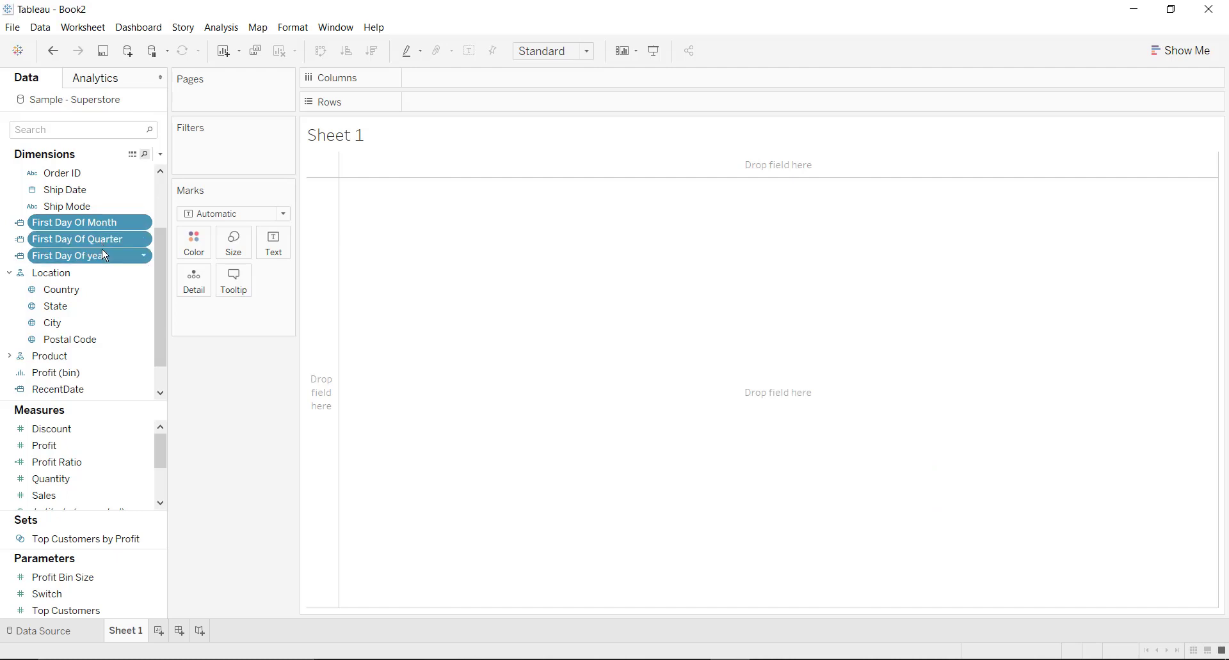
drag(98, 225, 274, 242)
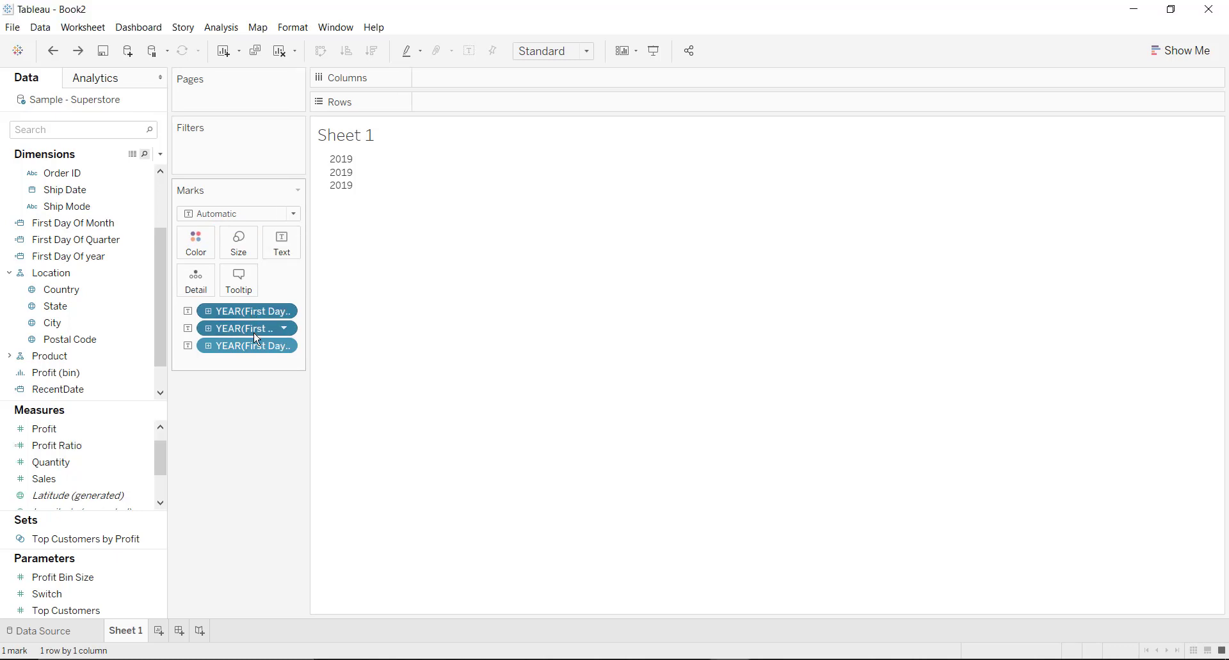
right_click(257, 351)
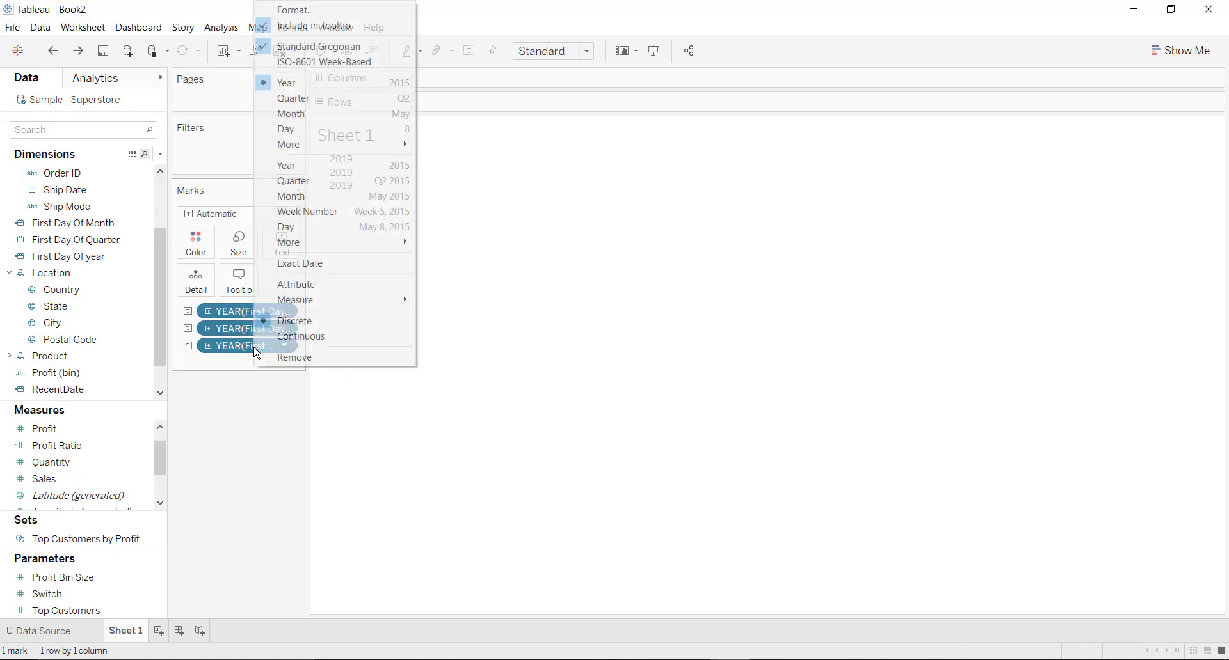
click(344, 264)
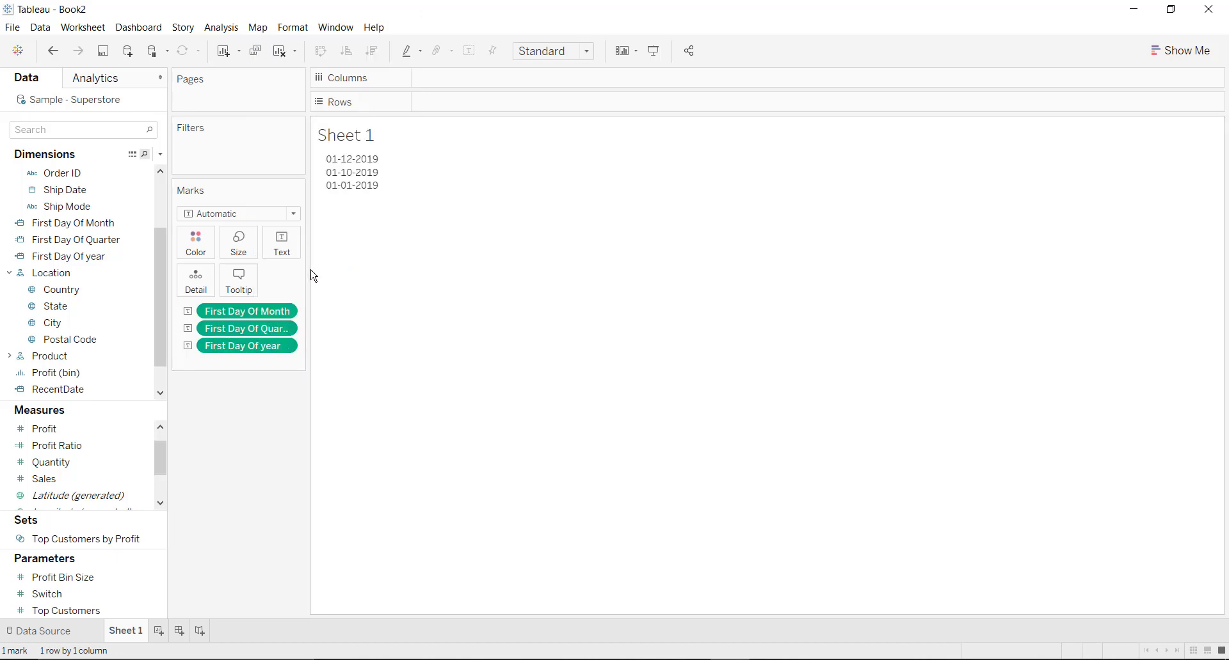
drag(308, 270, 378, 274)
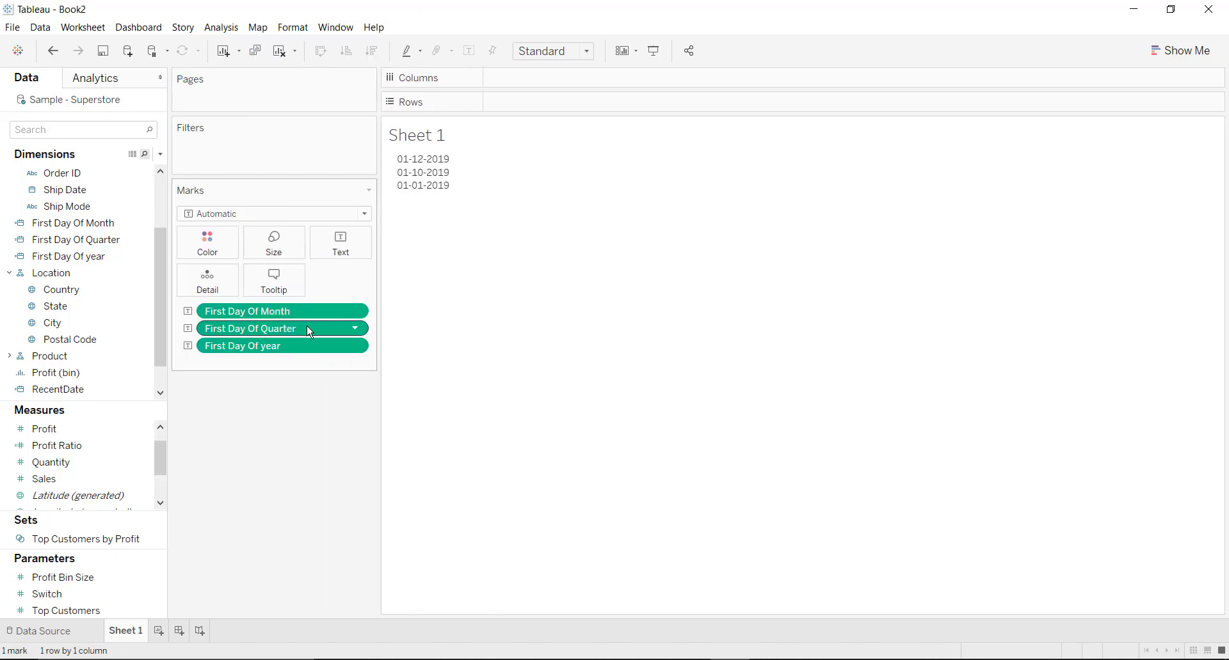
mouse_move(425, 159)
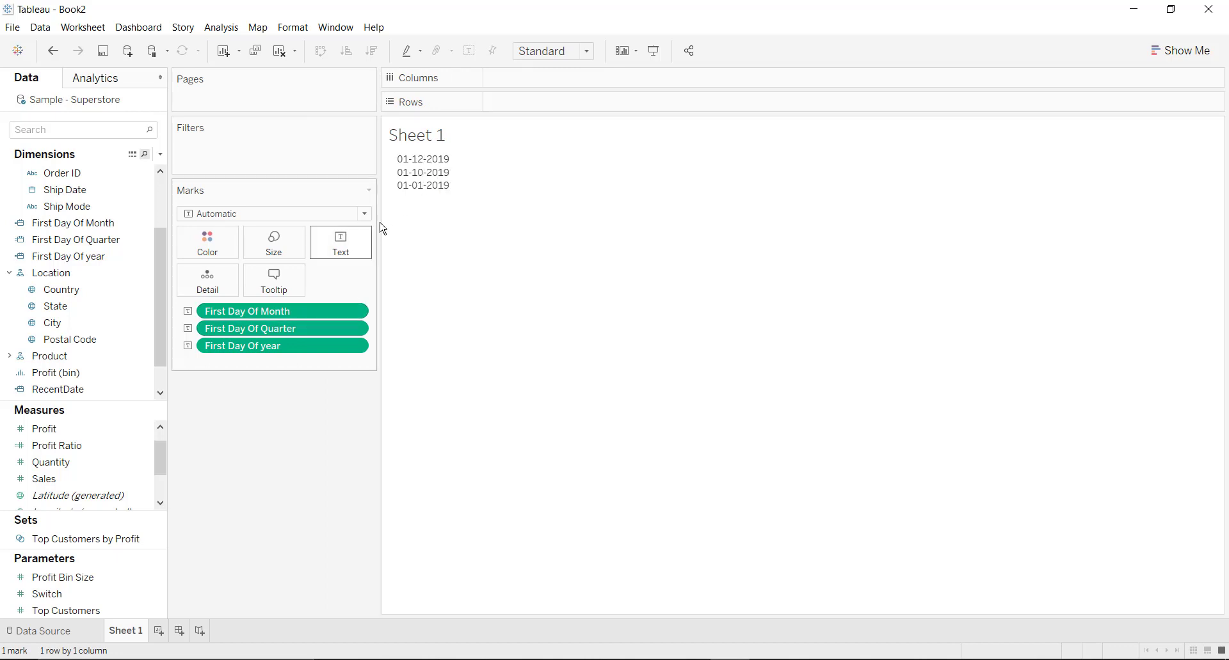
mouse_move(422, 190)
drag(378, 244, 366, 244)
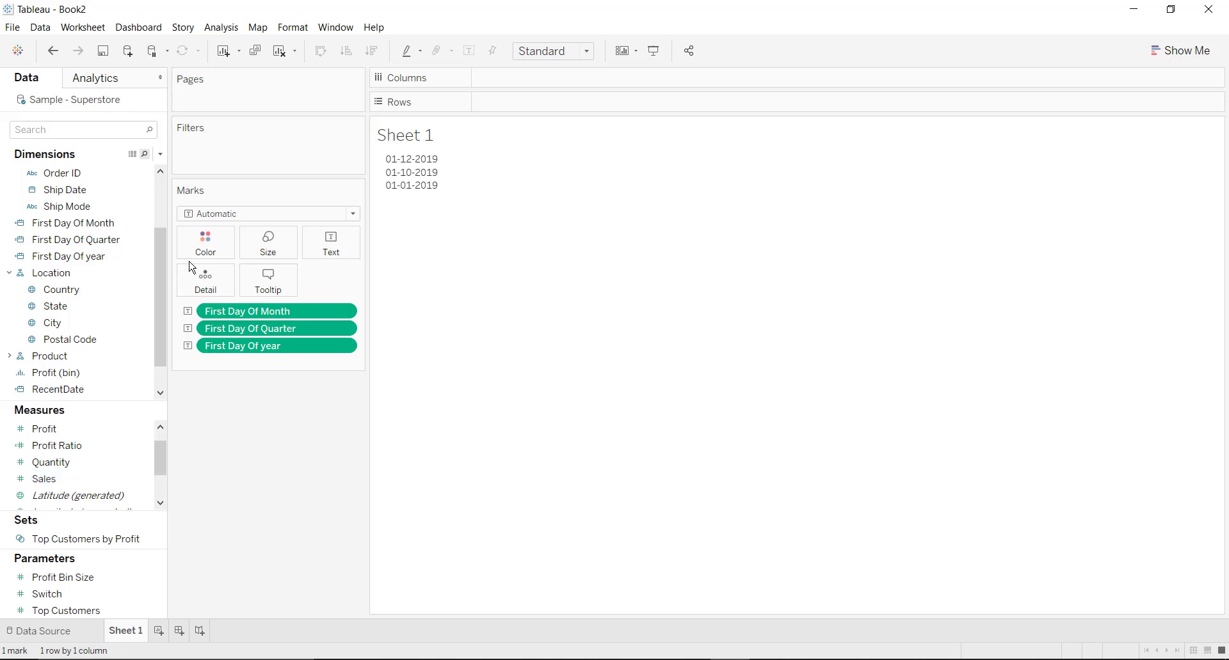
- Start a calculated field named YTD with IF [Order Date]>=[First Day Of year]
click(160, 154)
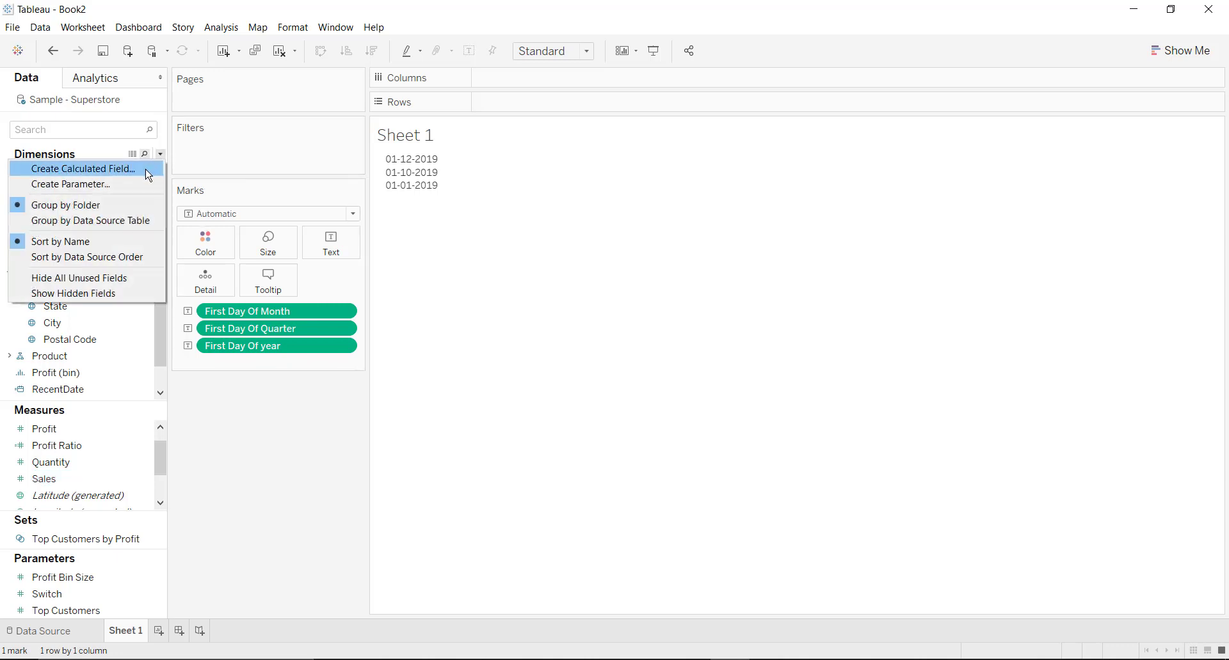
click(149, 169)
text(YTD)
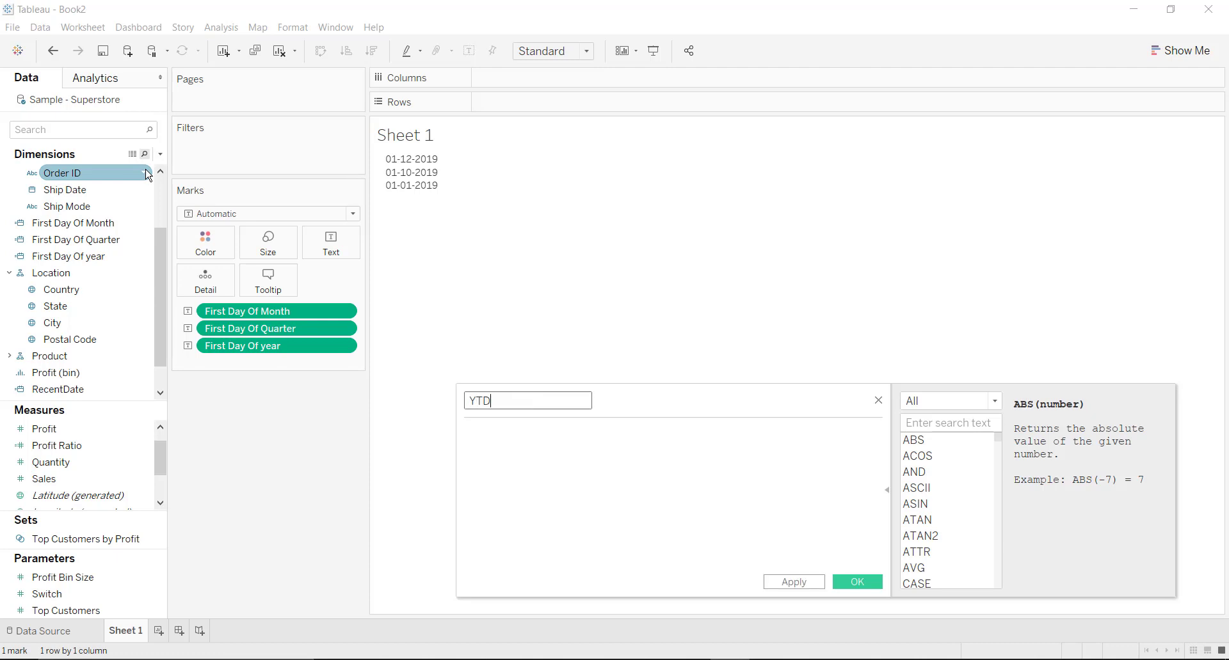
key(Tab)
text(IF ord)
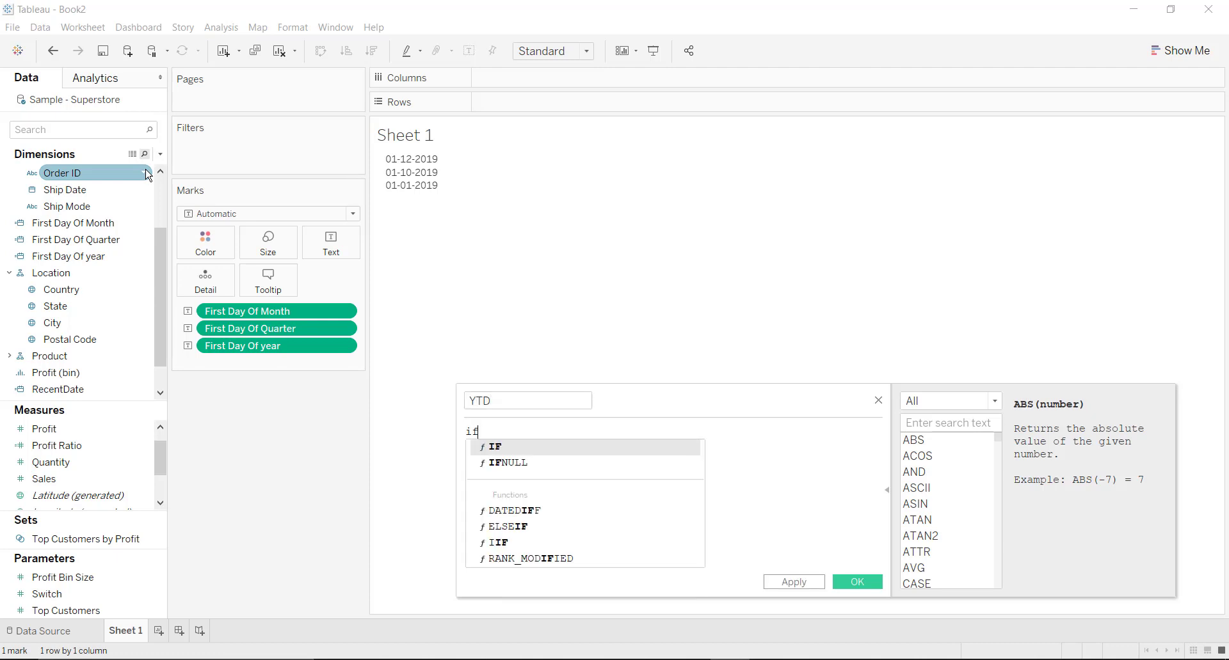
key(Return)
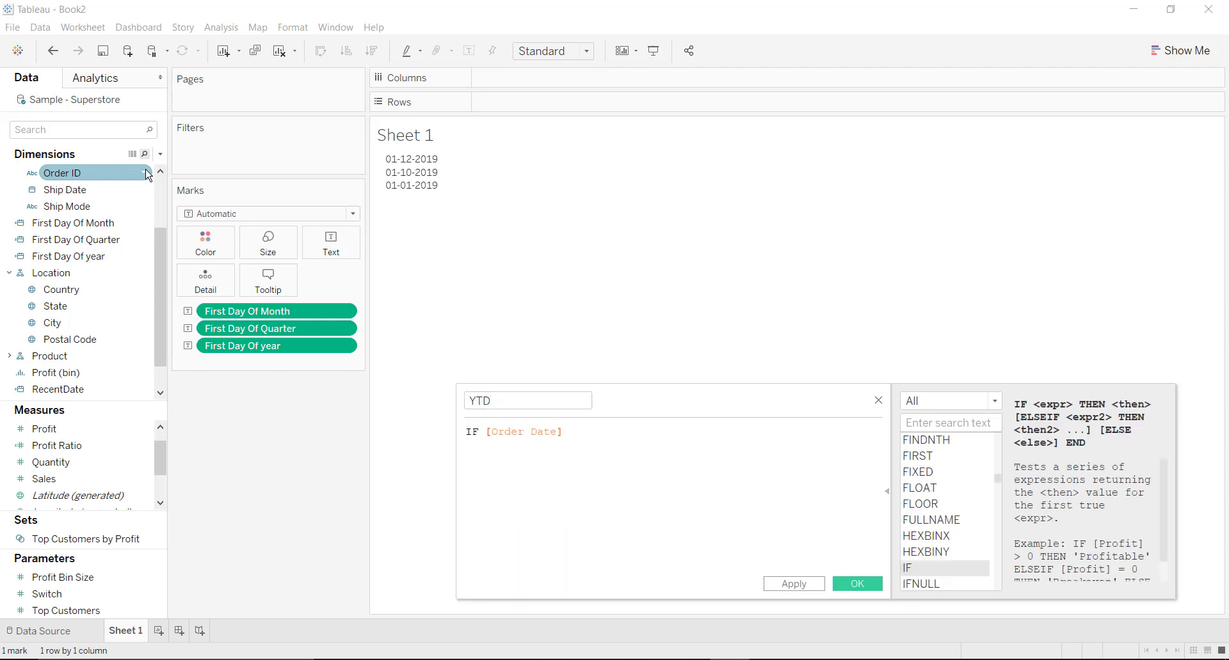
text(>=firs)
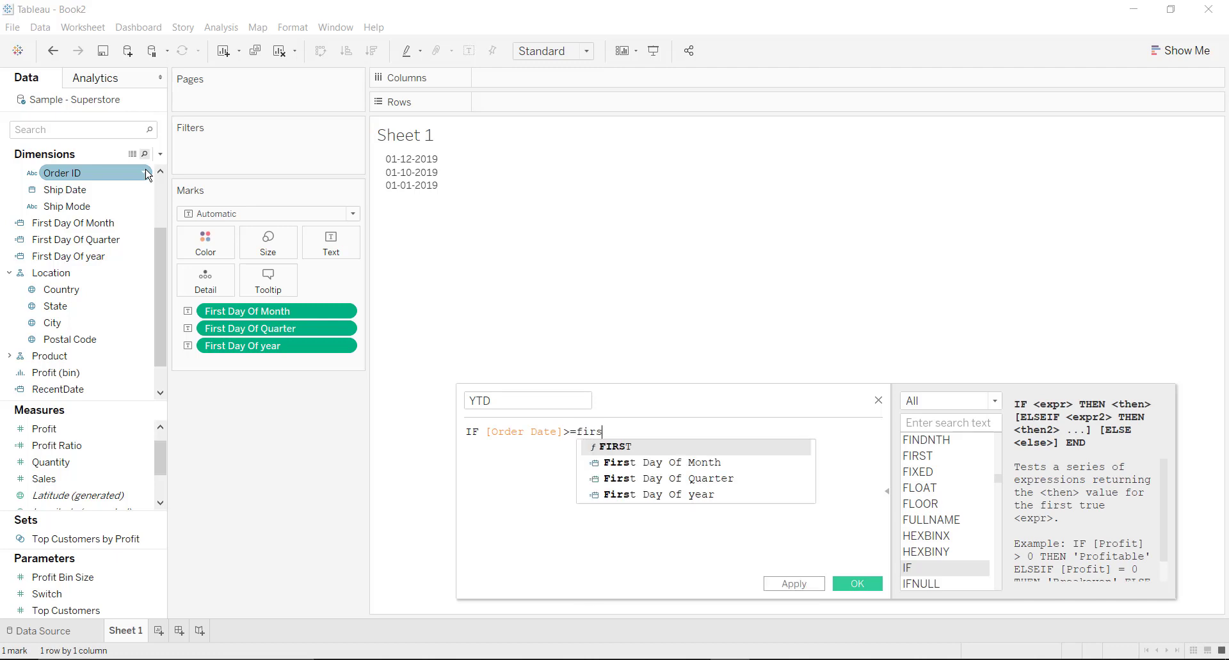
text( d)
key(BackSpace)
key(Down)
key(Down)
key(Down)
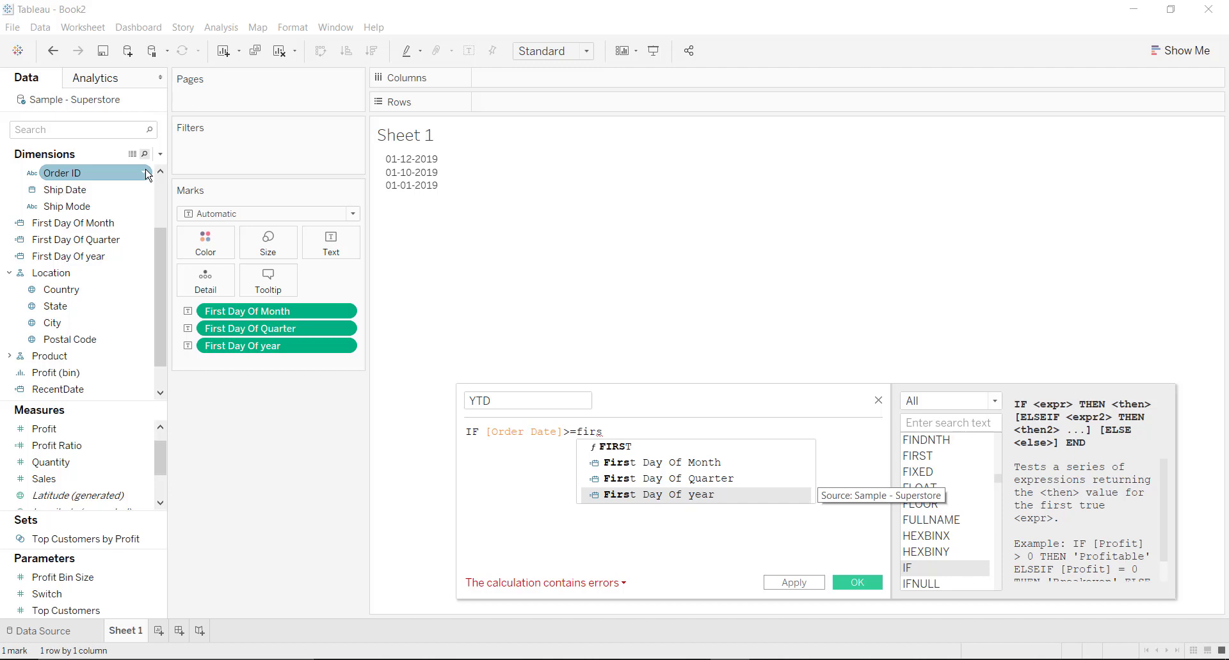
key(Return)
- Complete YTD with and [Order Date]<=[RecentDate] THEN [Sales] END, and save it
key(Return)
text(and ord)
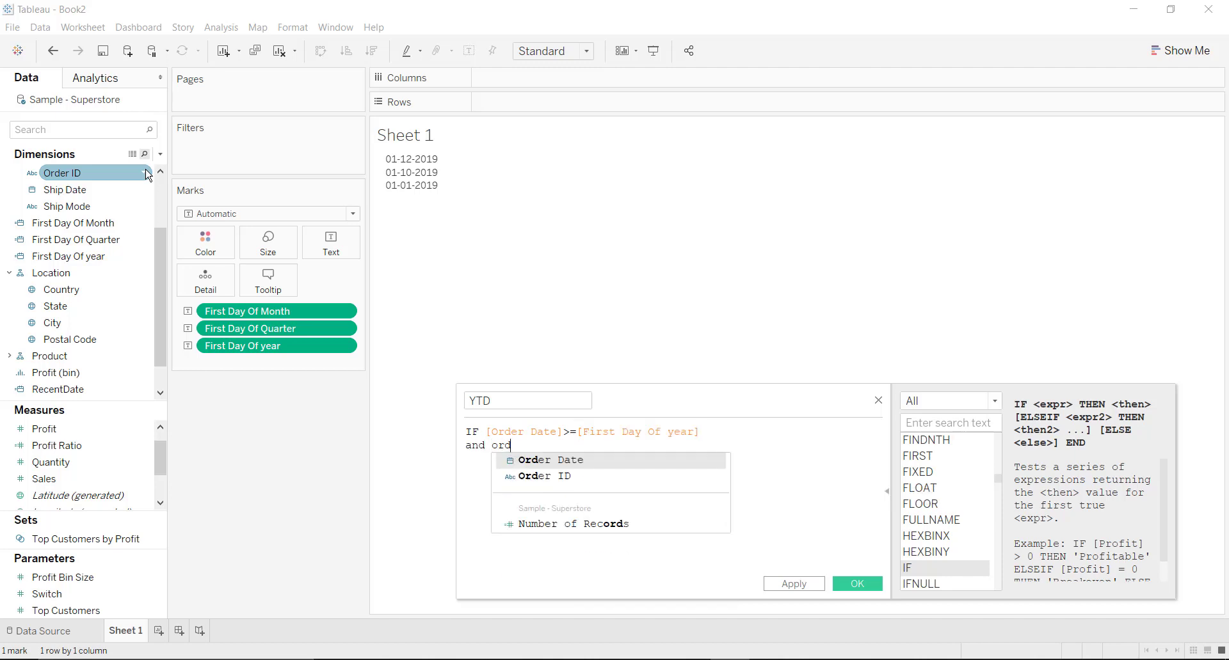
key(Return)
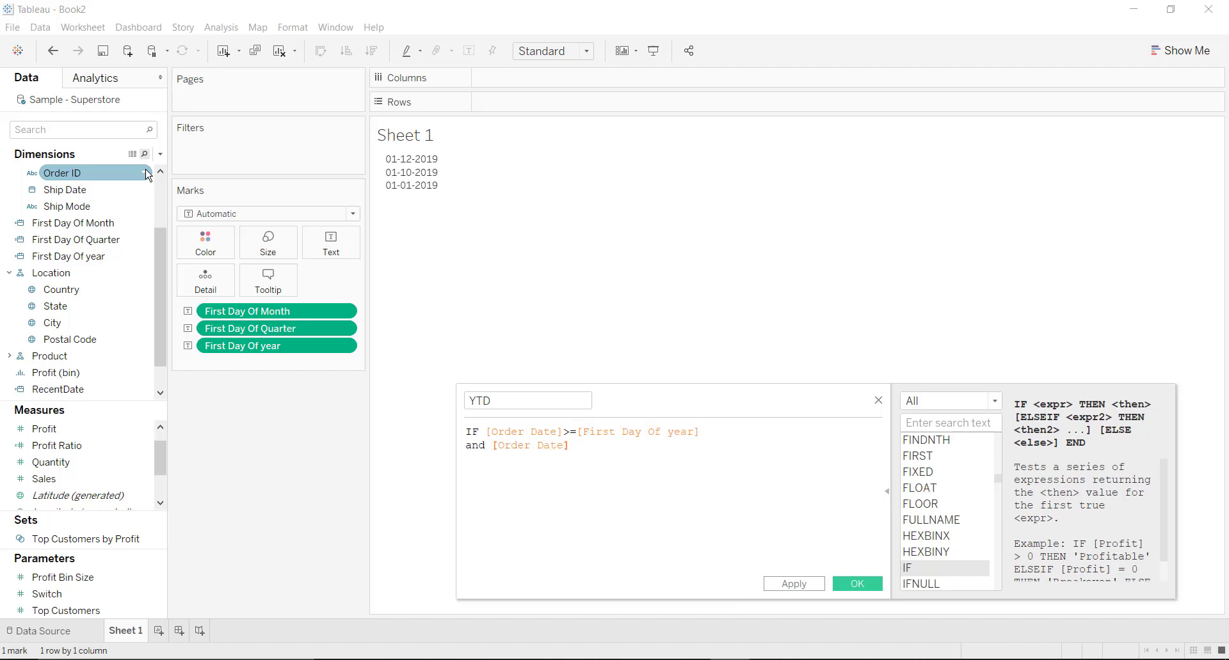
text(<-)
key(BackSpace)
text(=re)
key(Return)
text(THEN sa)
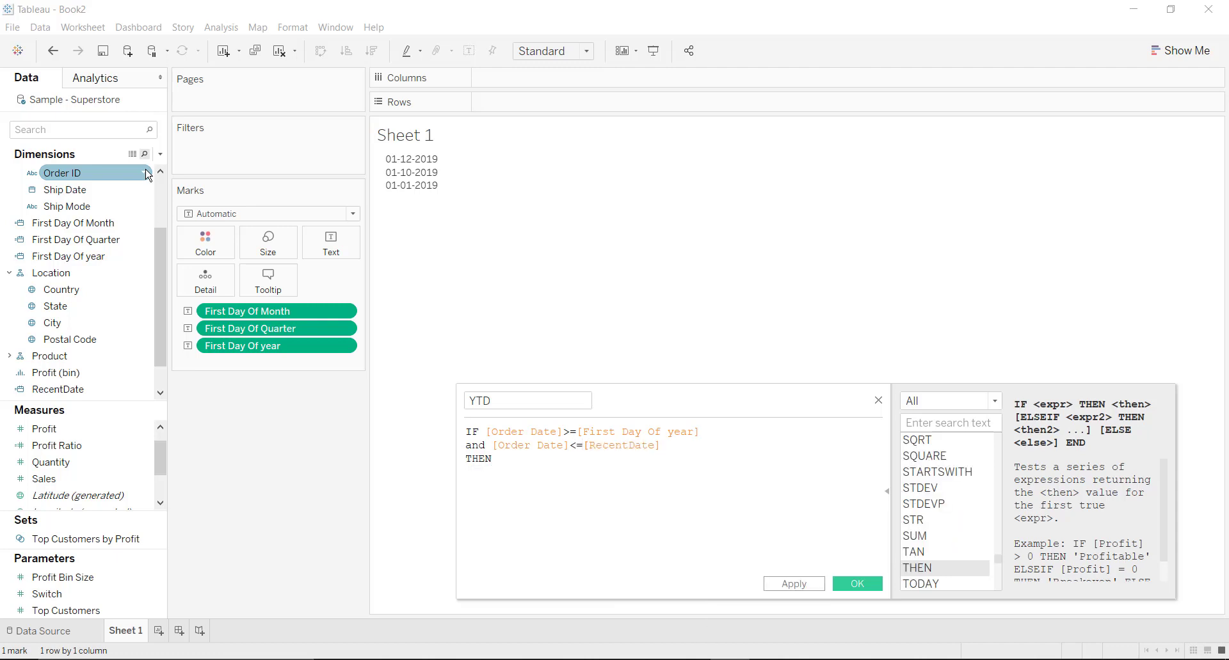
key(Return)
text(EN)
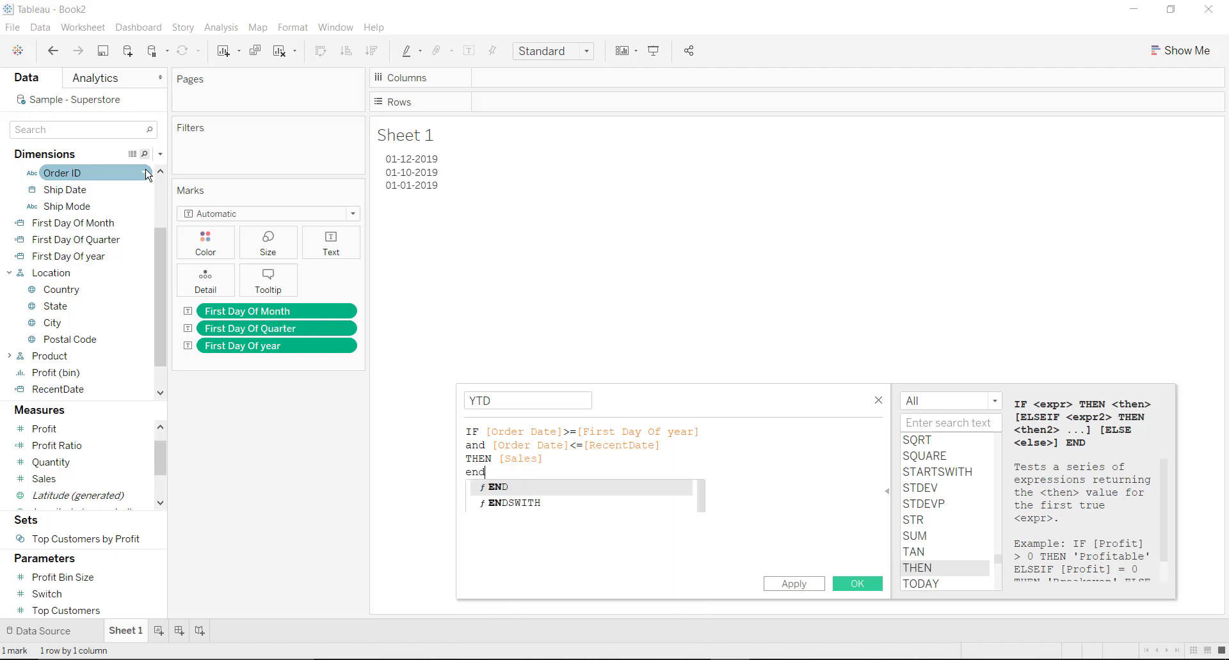
key(Return)
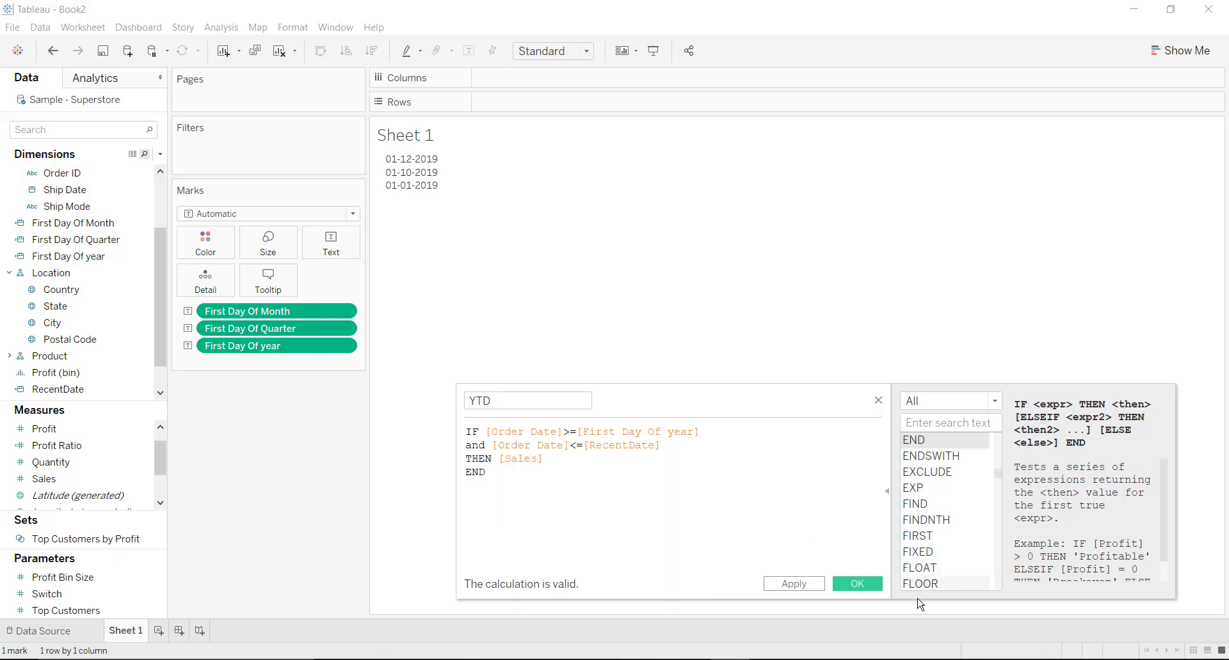
click(857, 584)
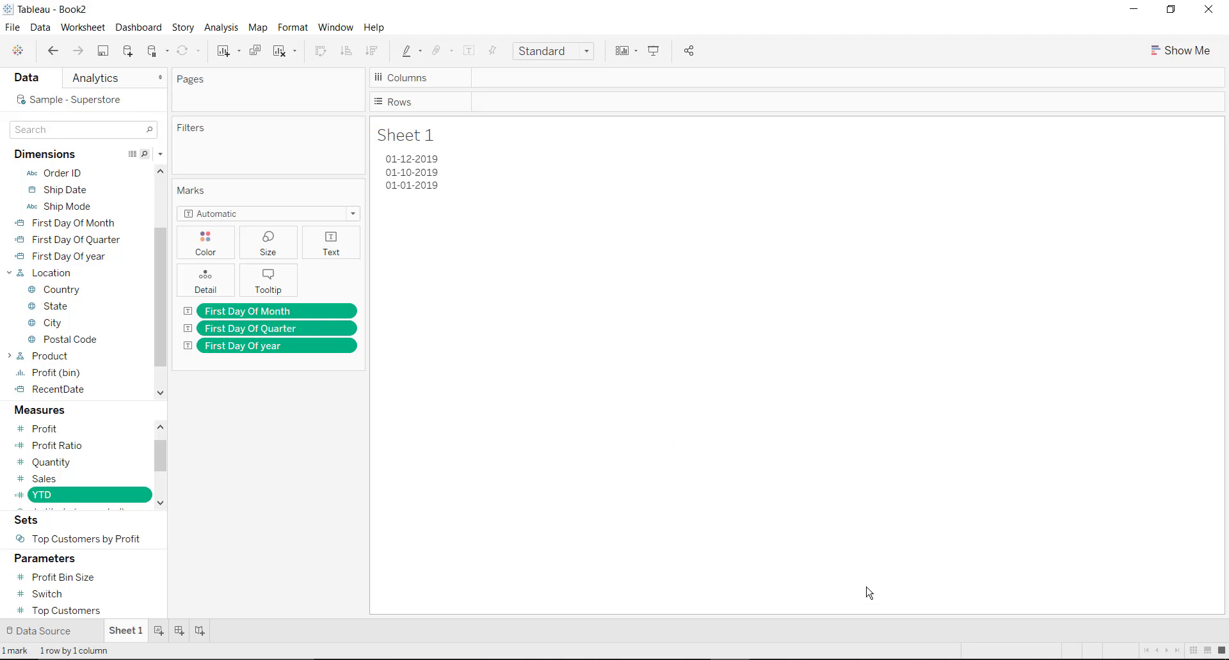
- Duplicate YTD into a QTD measure that starts from [First Day Of Quarter]
click(162, 504)
right_click(121, 482)
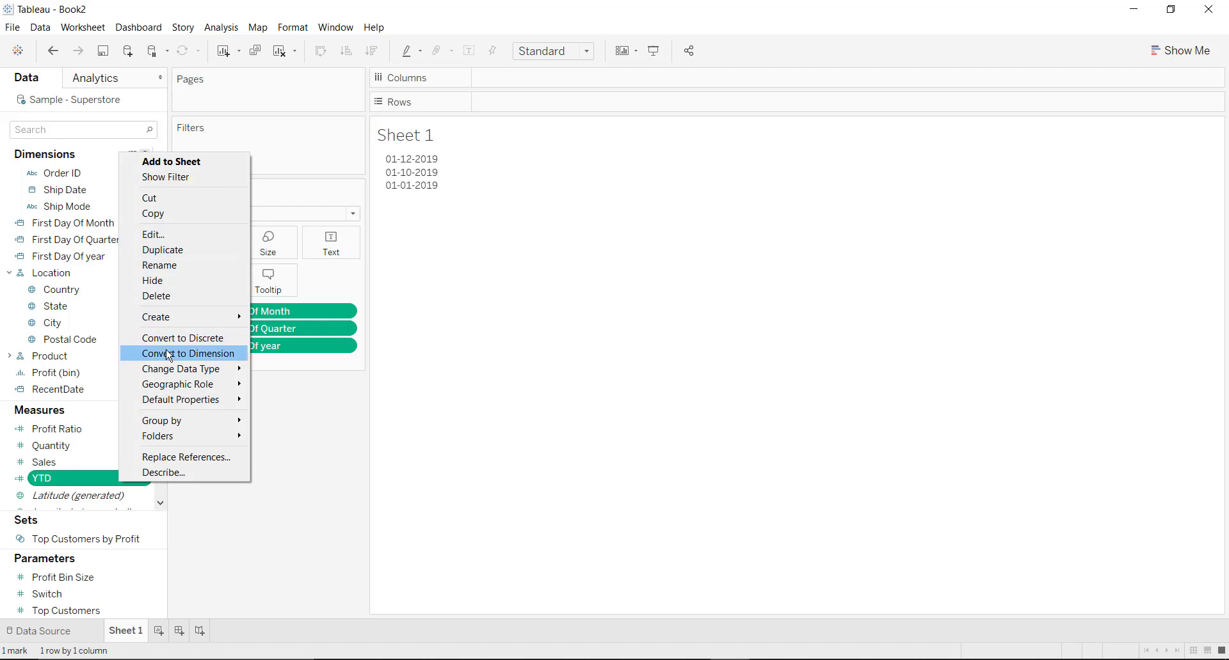
click(182, 250)
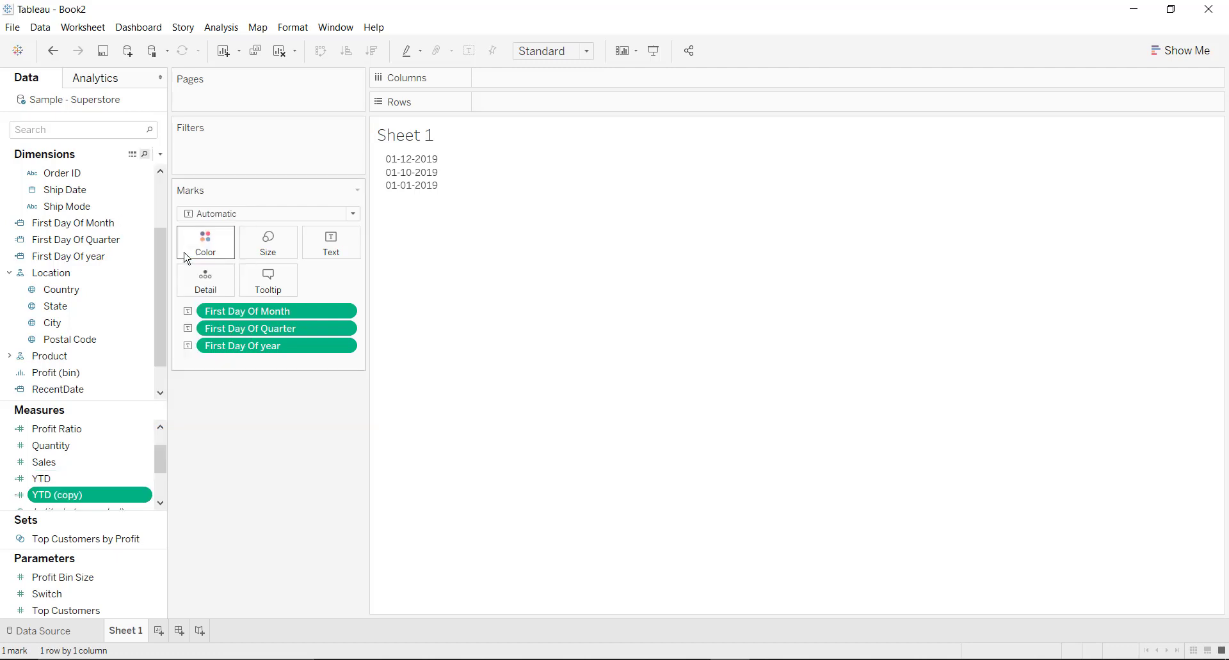
right_click(95, 501)
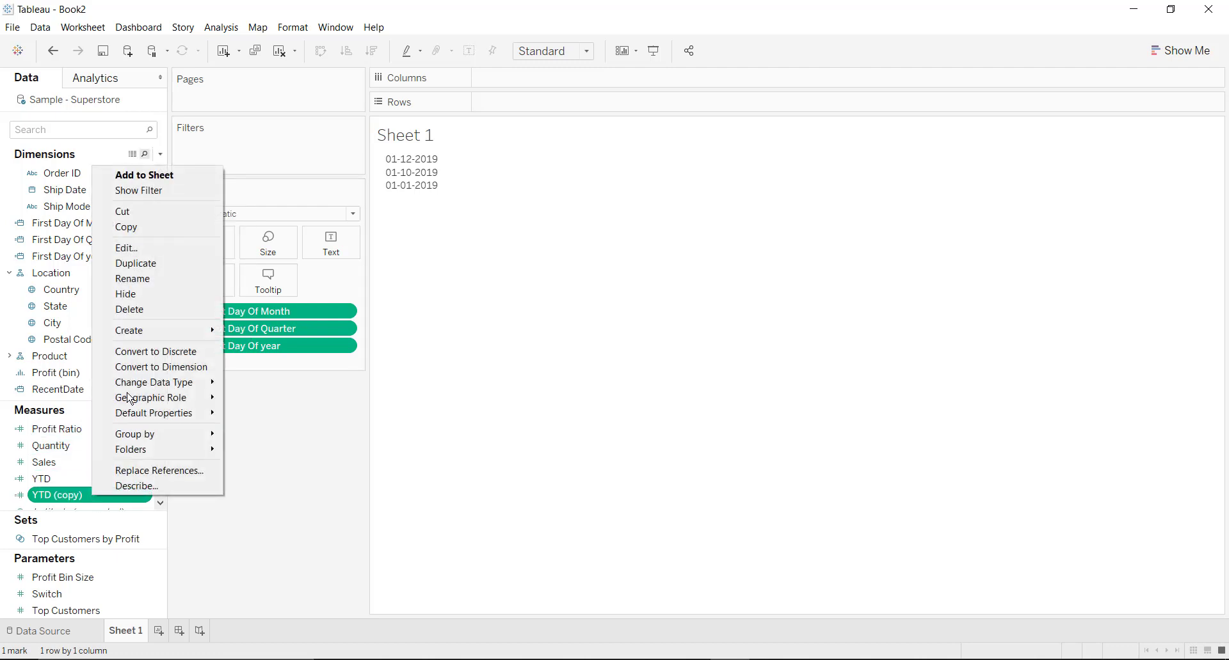
click(155, 250)
click(577, 405)
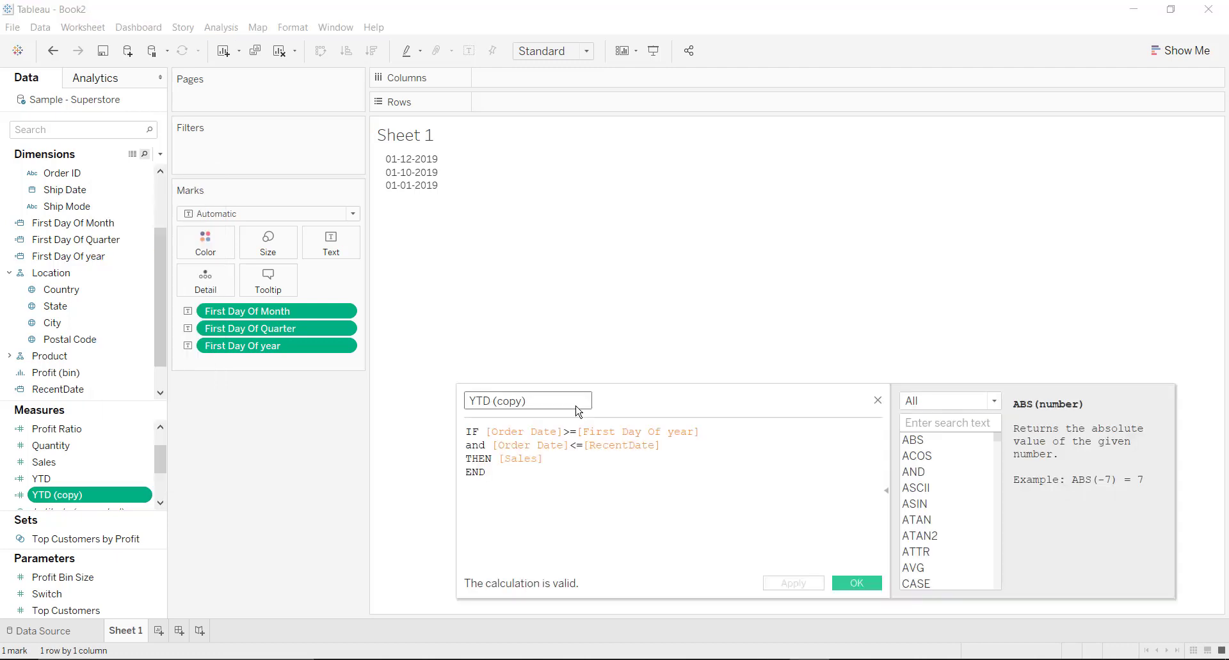
key(ctrl+a)
text(QT)
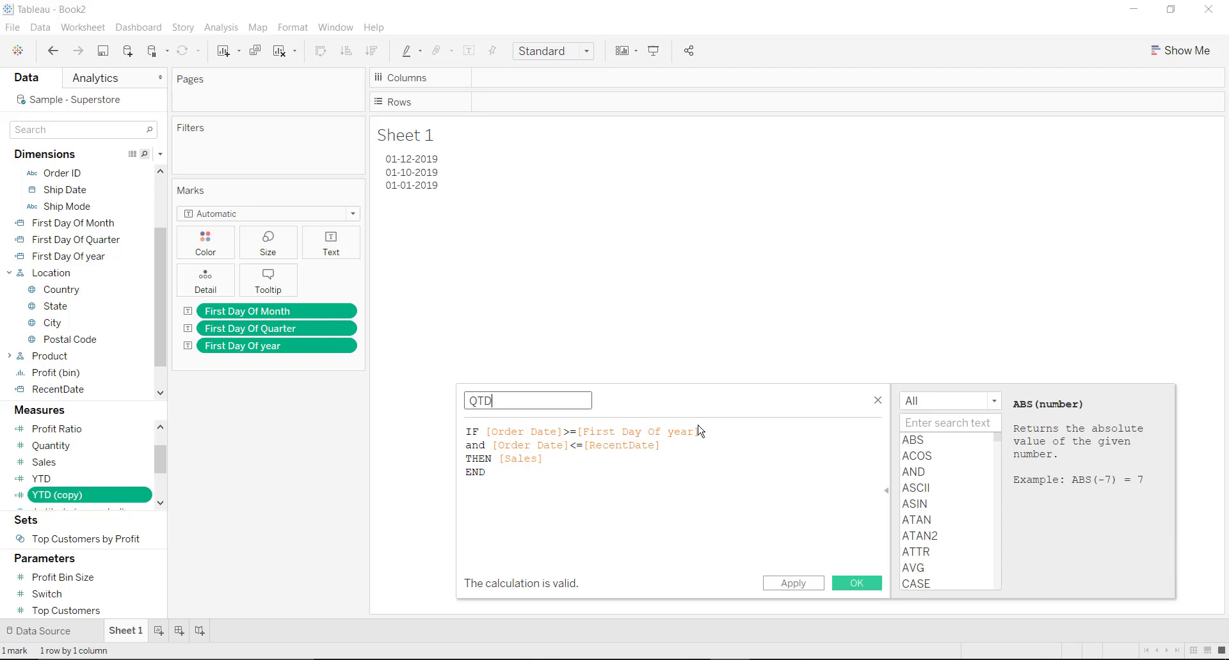
click(696, 432)
key(BackSpace)
key(BackSpace)
key(BackSpace)
key(BackSpace)
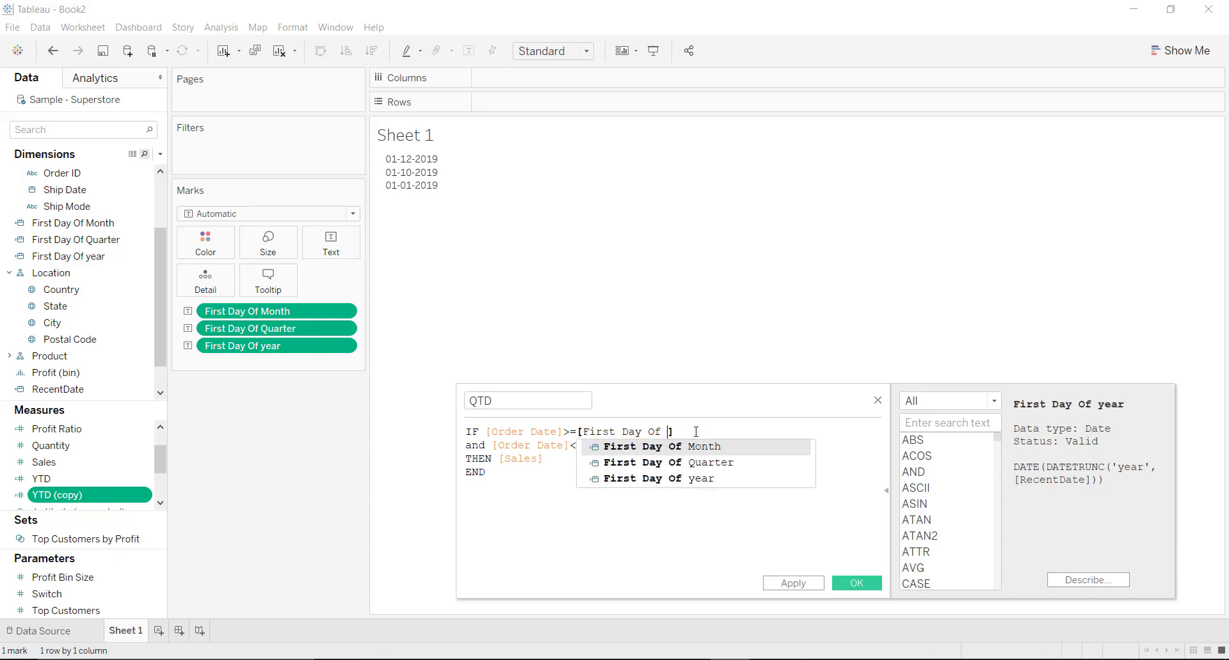
key(Down)
key(Return)
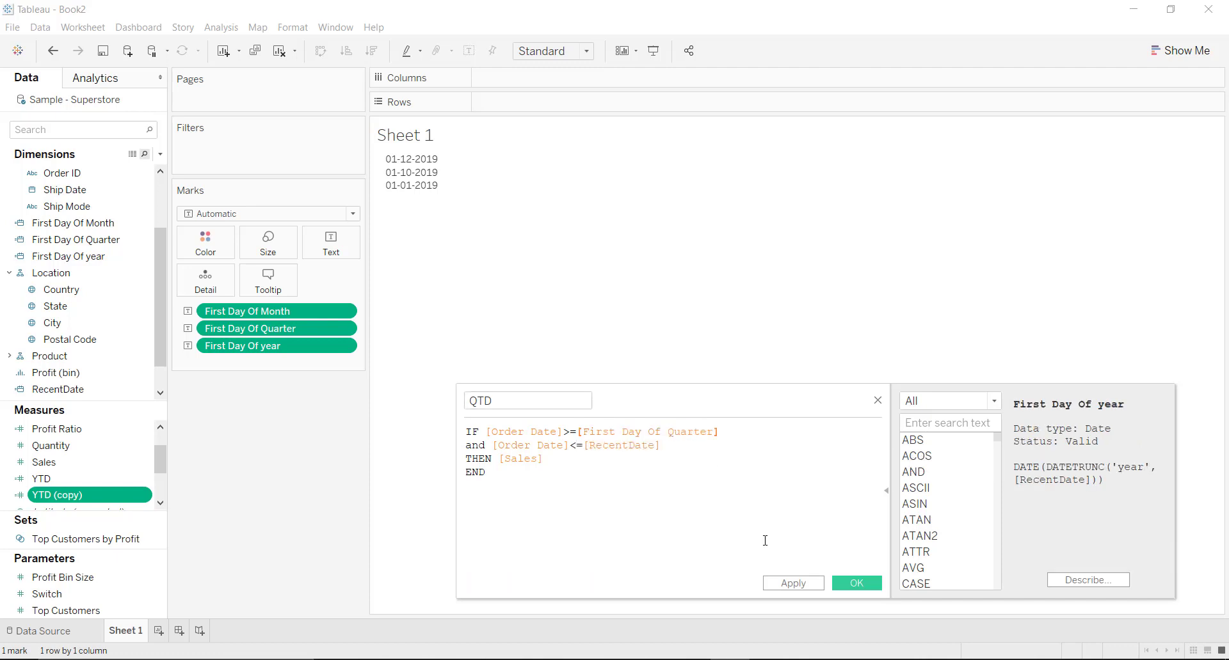
click(856, 583)
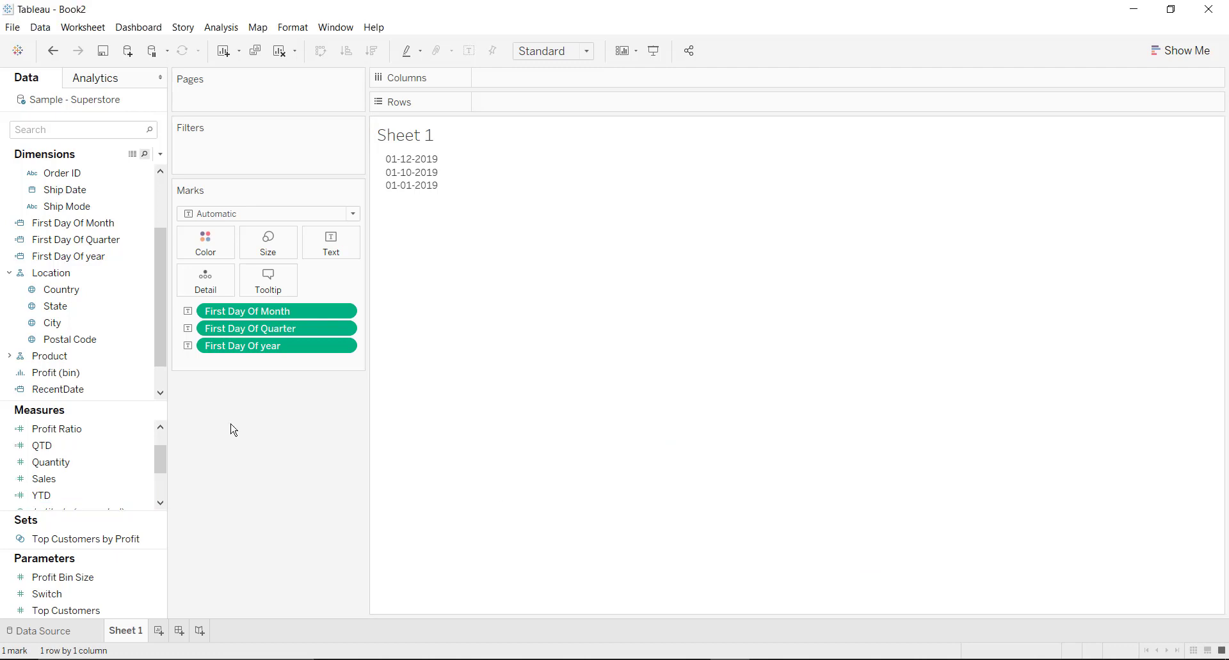
- Duplicate QTD into an MTD measure that starts from [First Day Of Month]
right_click(117, 447)
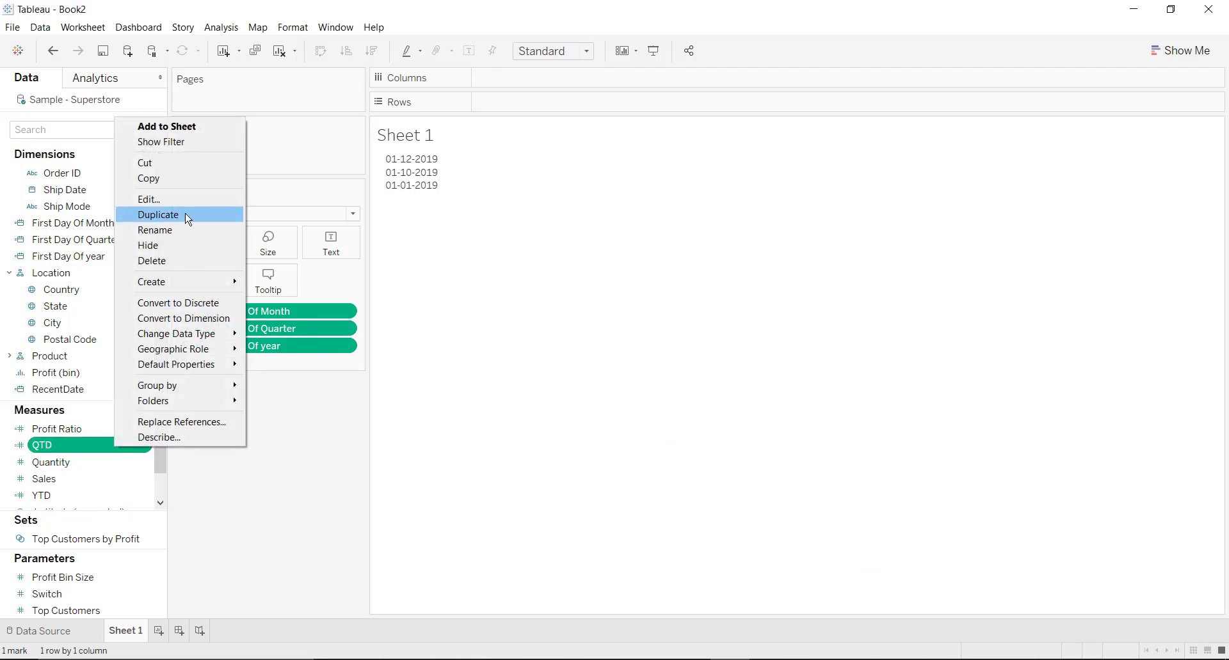
click(188, 220)
right_click(111, 456)
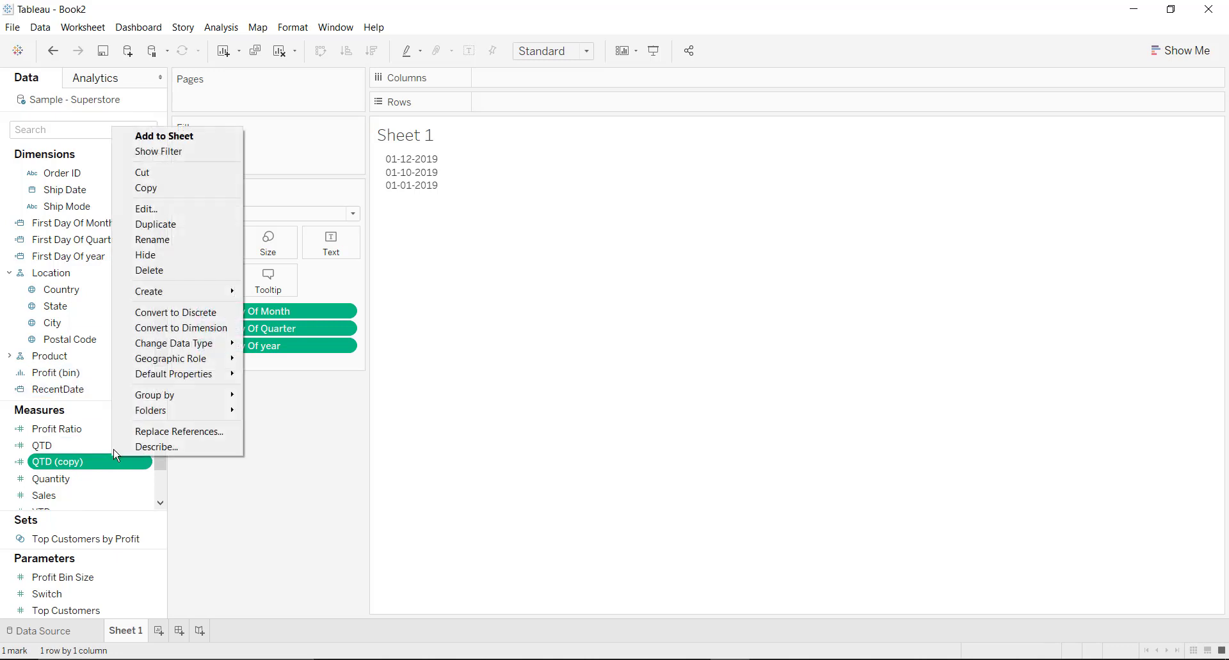
click(146, 209)
click(538, 399)
key(ctrl+a)
text(M)
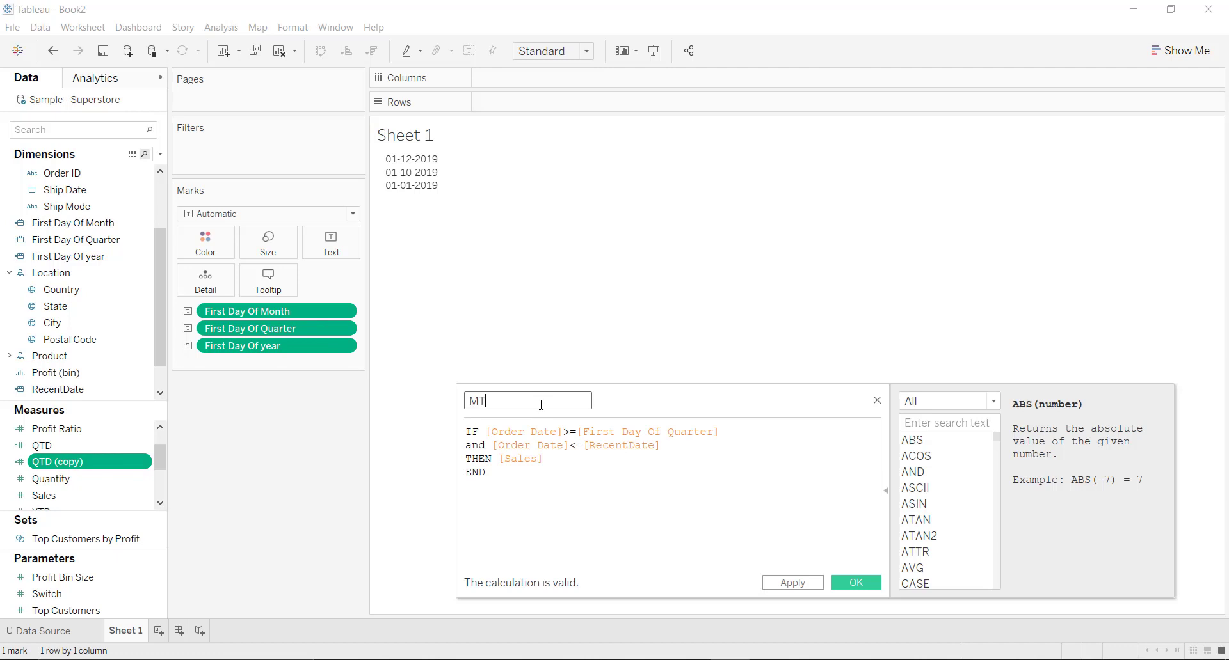
click(716, 436)
key(BackSpace)
key(BackSpace)
key(BackSpace)
key(BackSpace)
key(BackSpace)
key(BackSpace)
key(BackSpace)
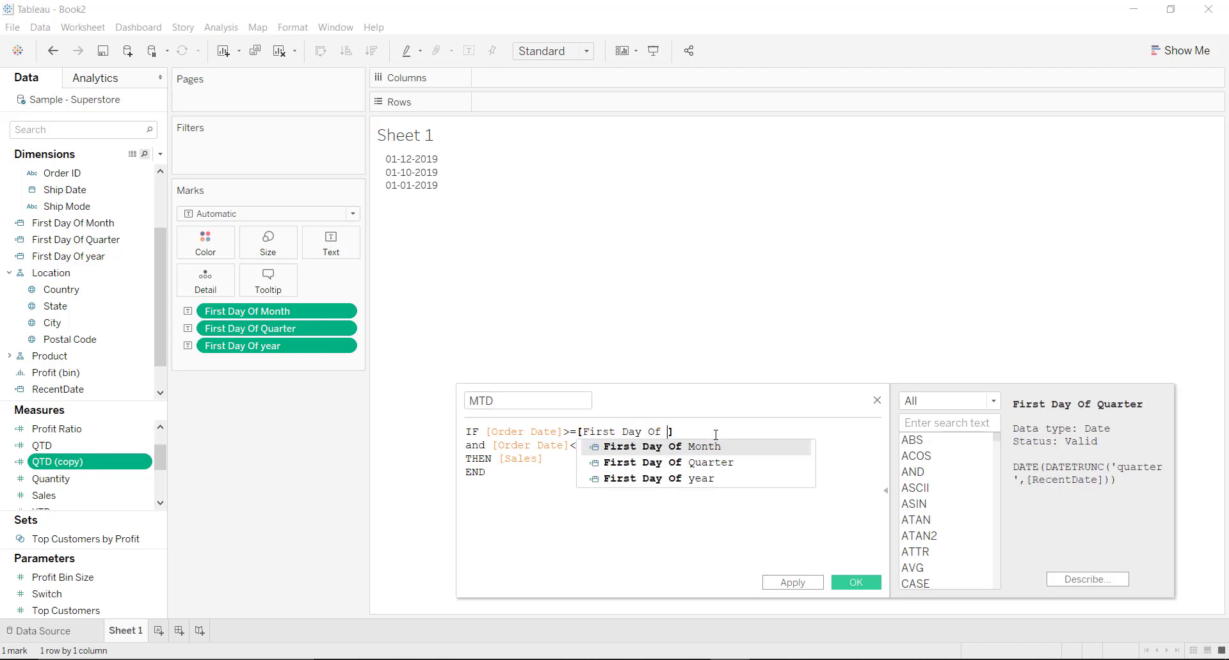
key(Return)
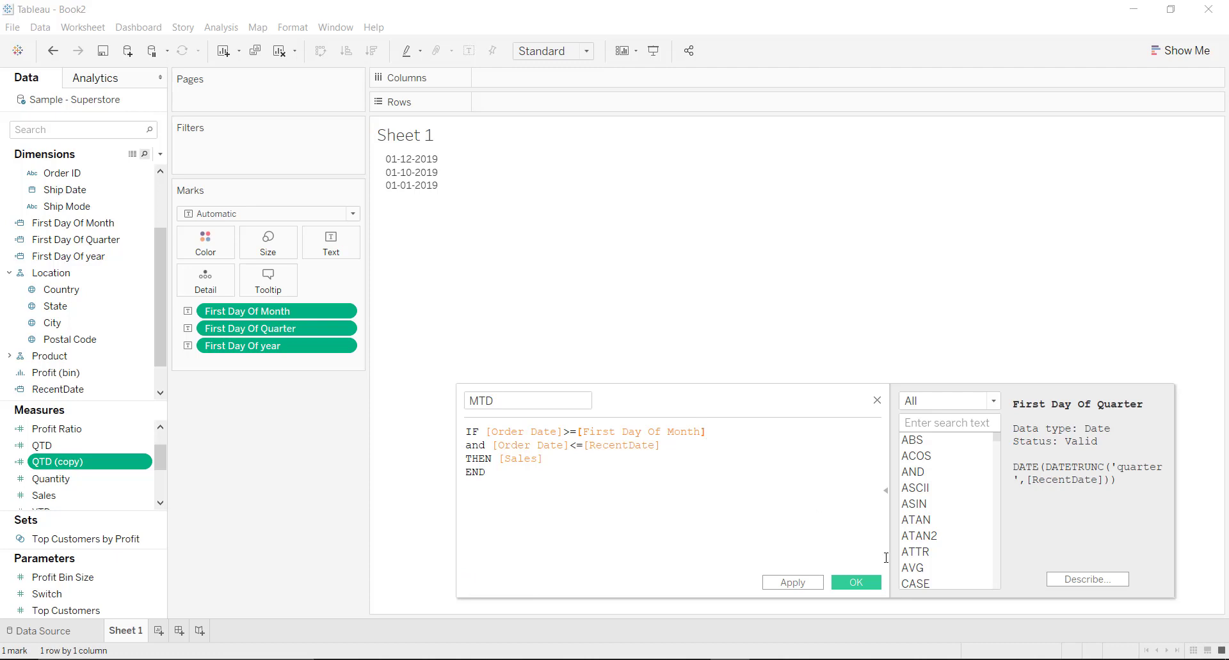
click(856, 582)
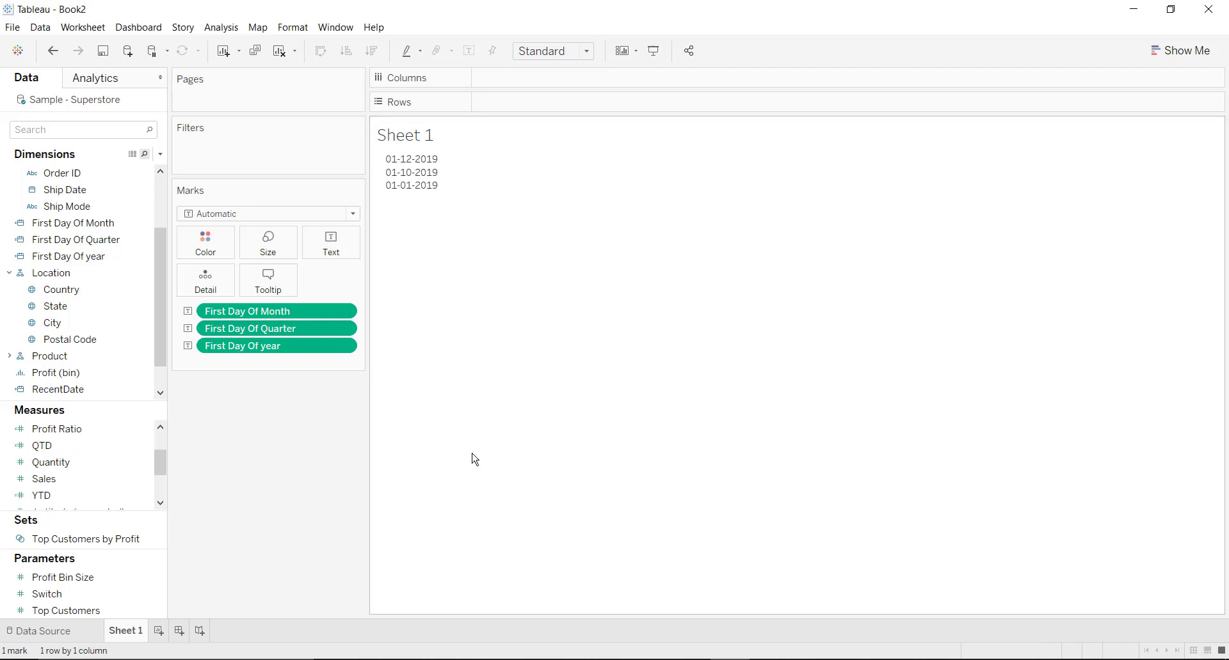
- Clear the sheet and show YTD, QTD and MTD as three columns in a single row
click(277, 52)
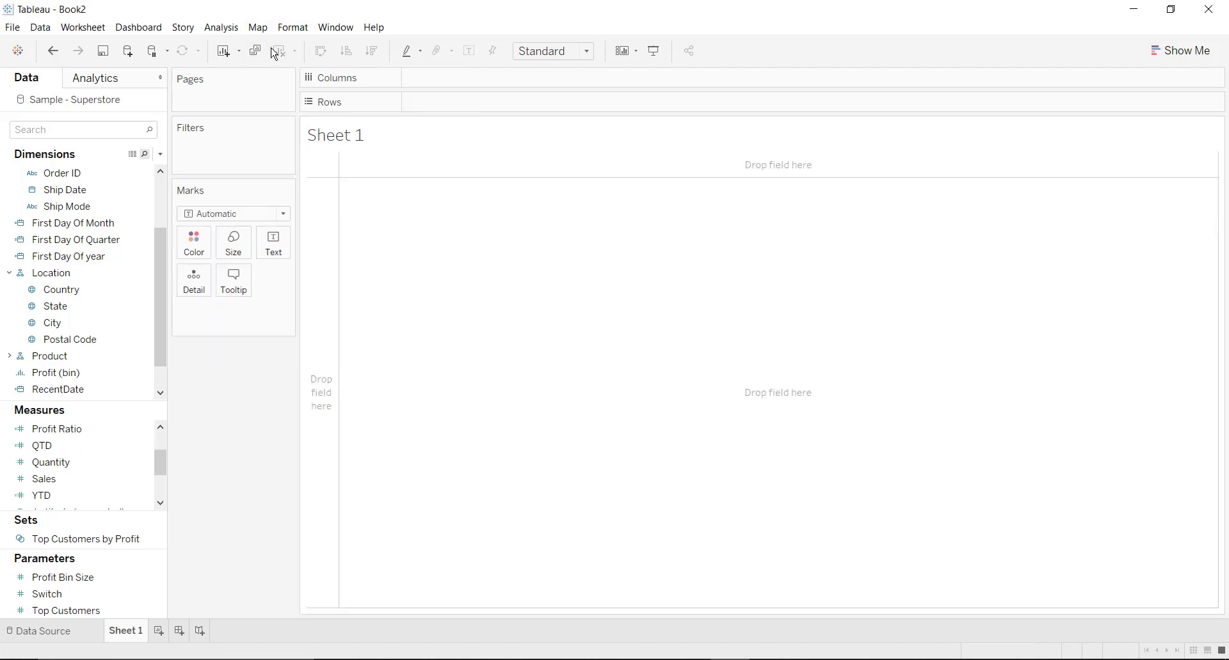
drag(62, 498, 264, 248)
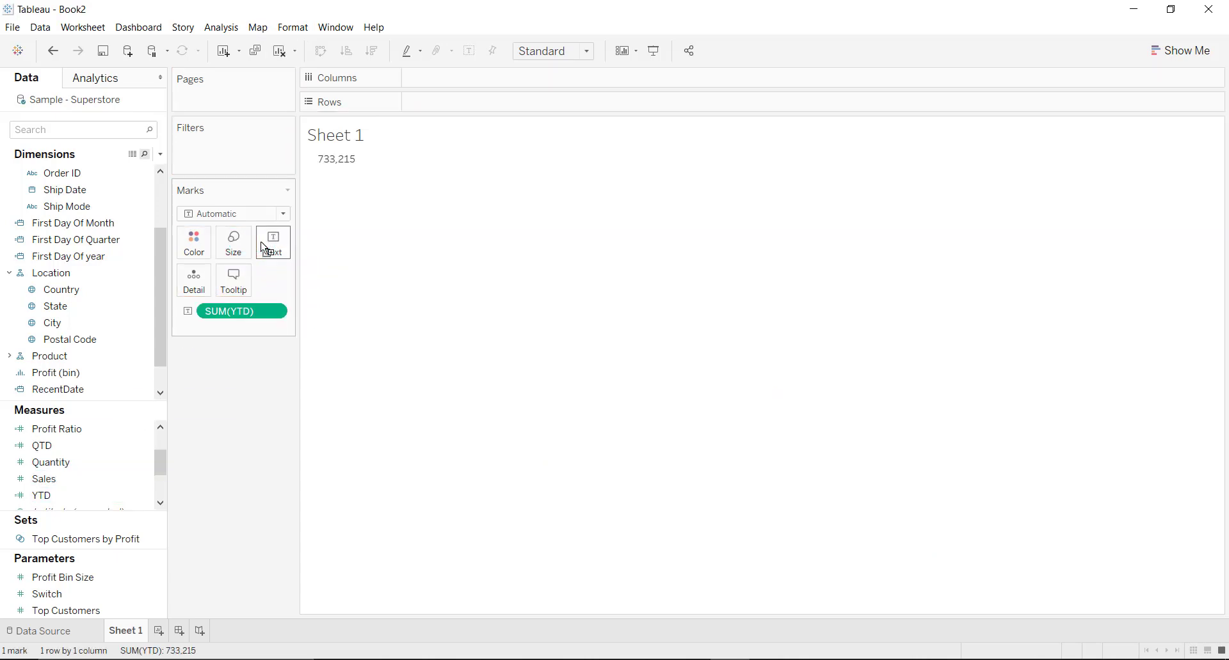
double_click(80, 447)
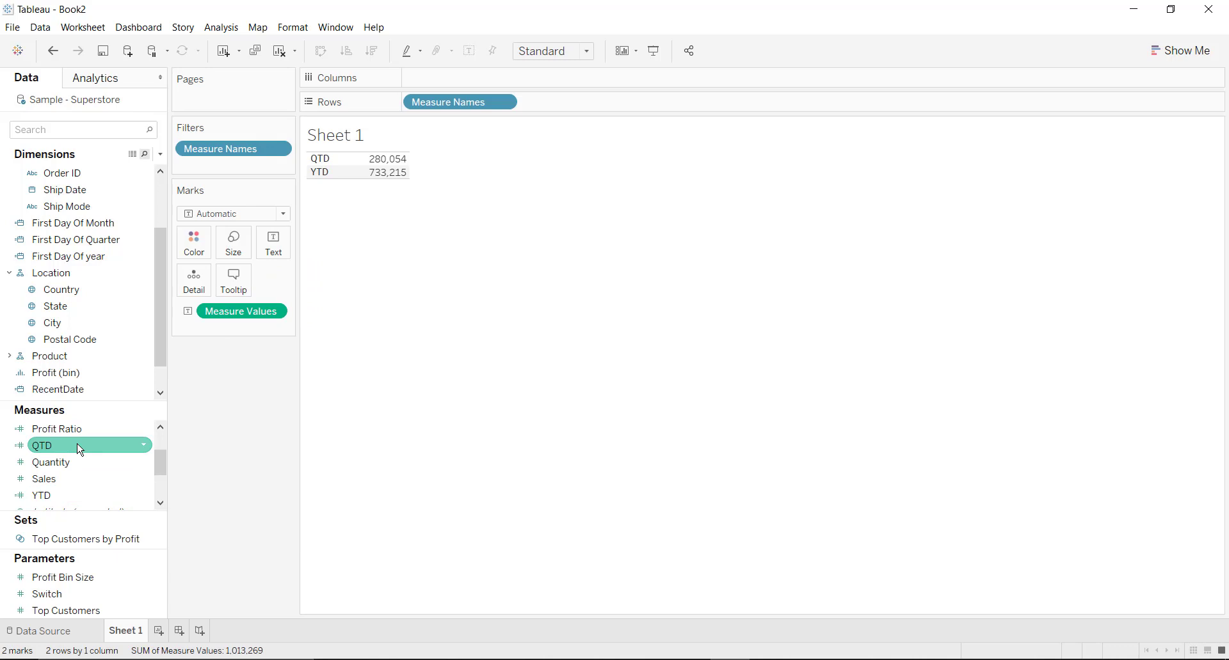
click(160, 503)
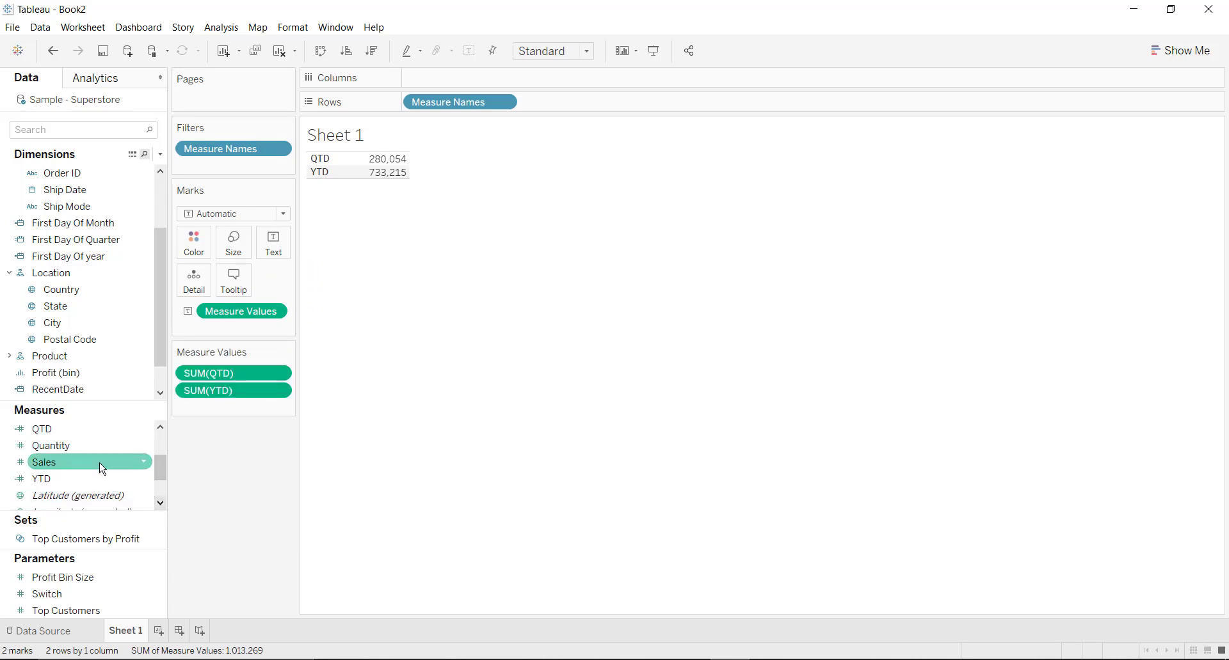
click(160, 426)
click(160, 426)
click(160, 427)
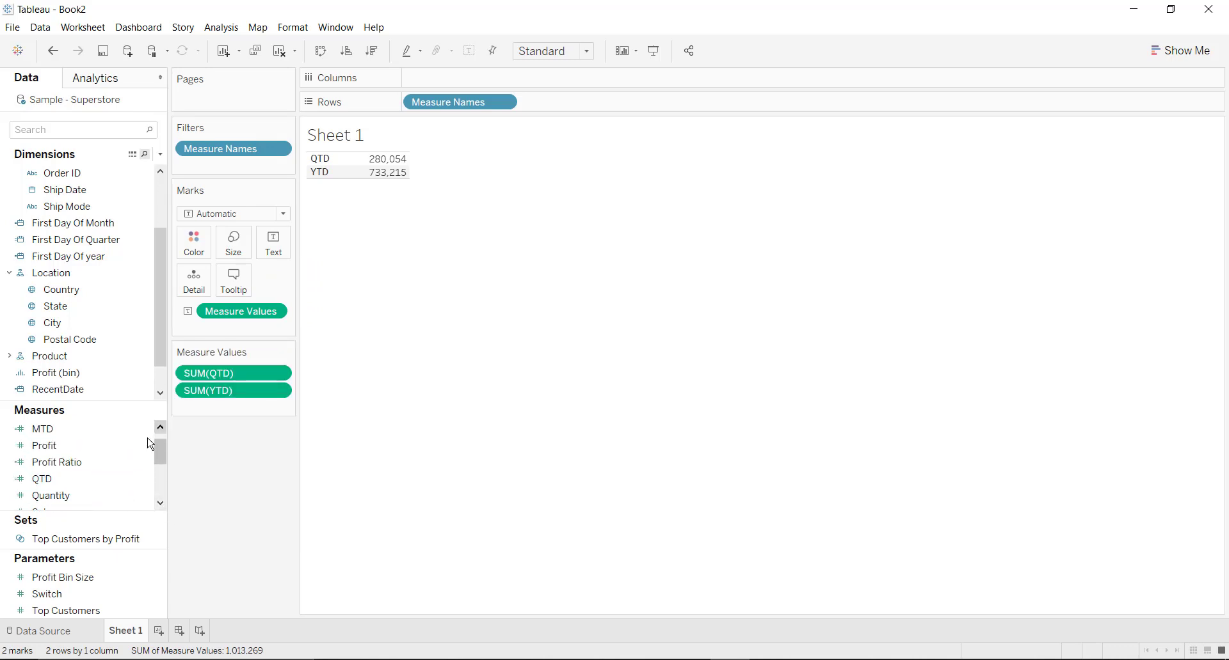
double_click(114, 435)
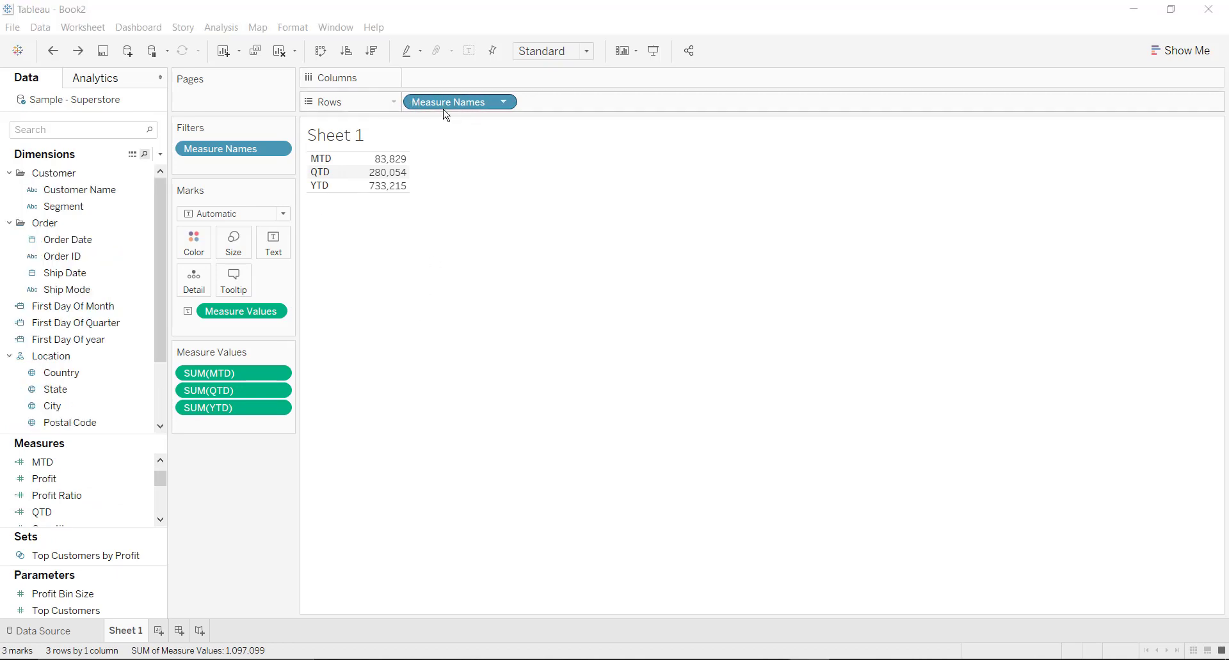
drag(447, 104, 444, 75)
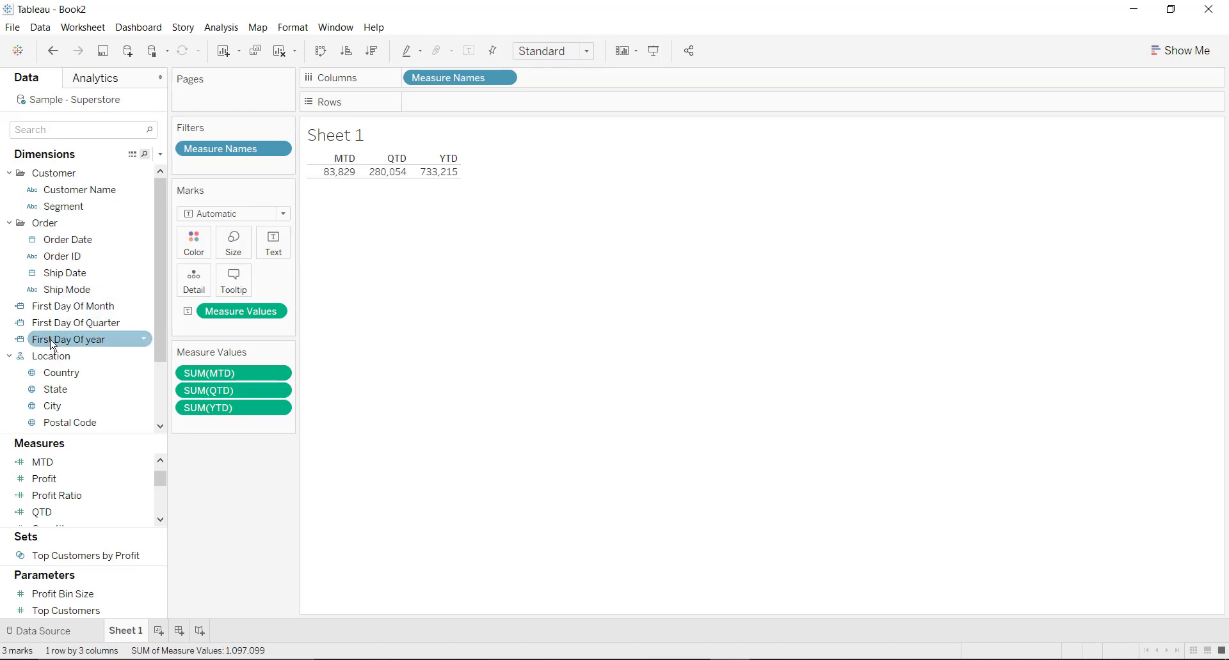
- Filter the sheet by Order Date year to keep only 2019
drag(69, 240, 218, 163)
double_click(548, 236)
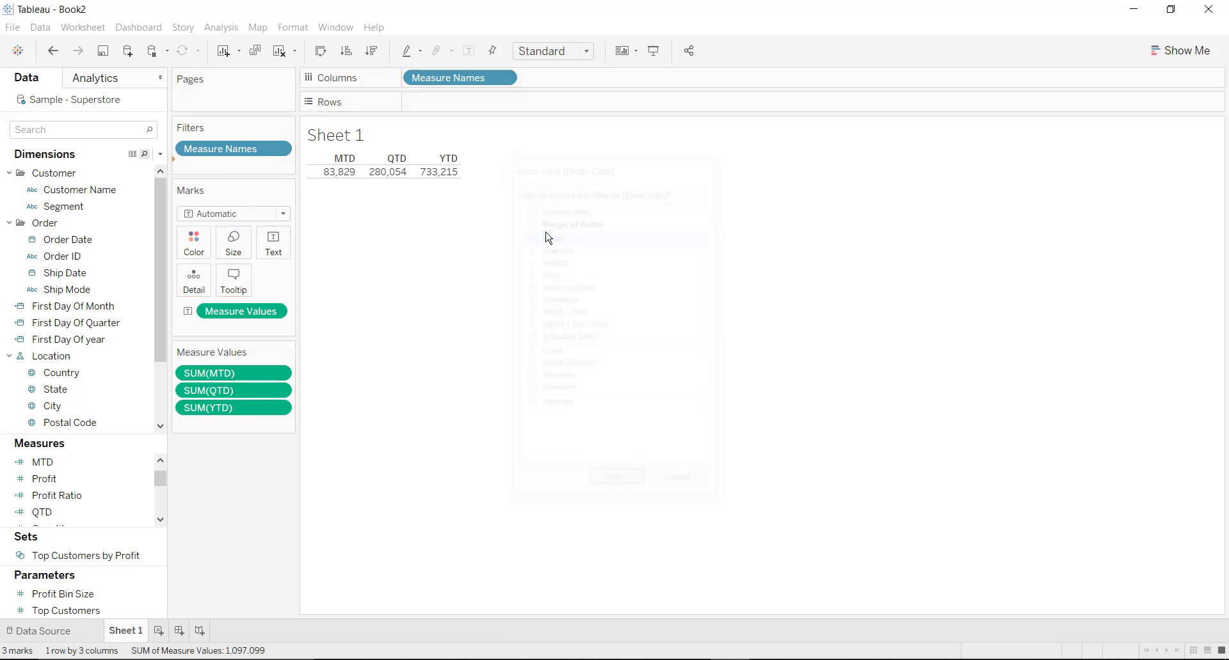
click(480, 256)
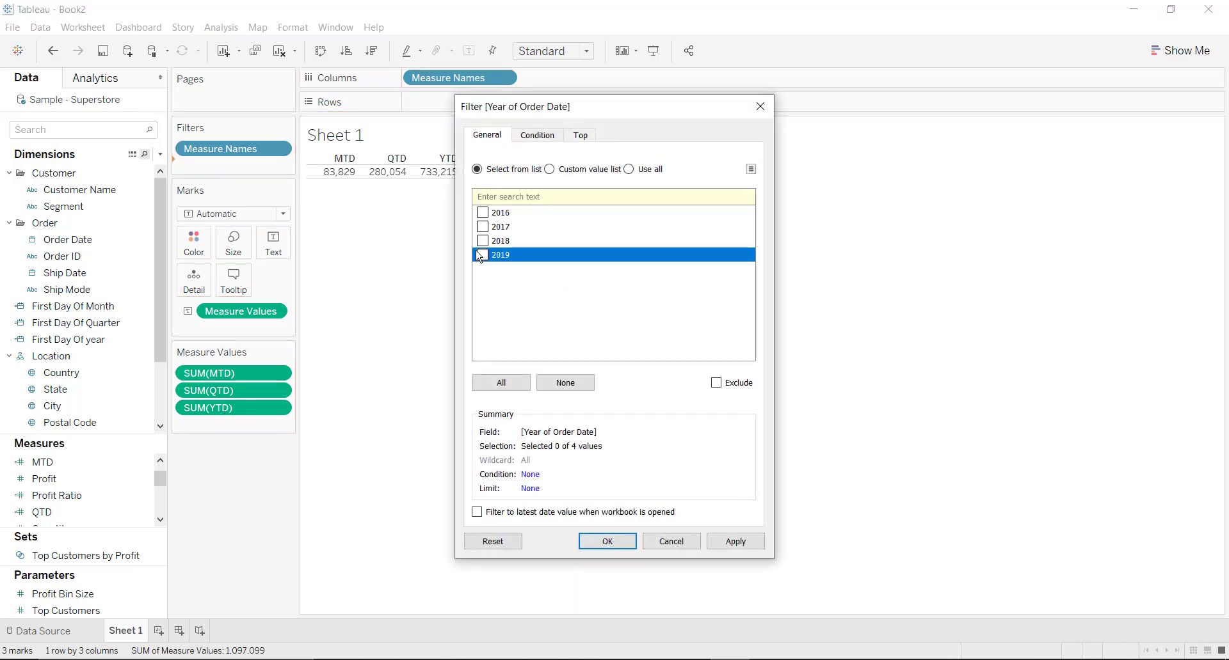
click(589, 539)
- Add Order Date to Rows as discrete months
drag(64, 240, 484, 97)
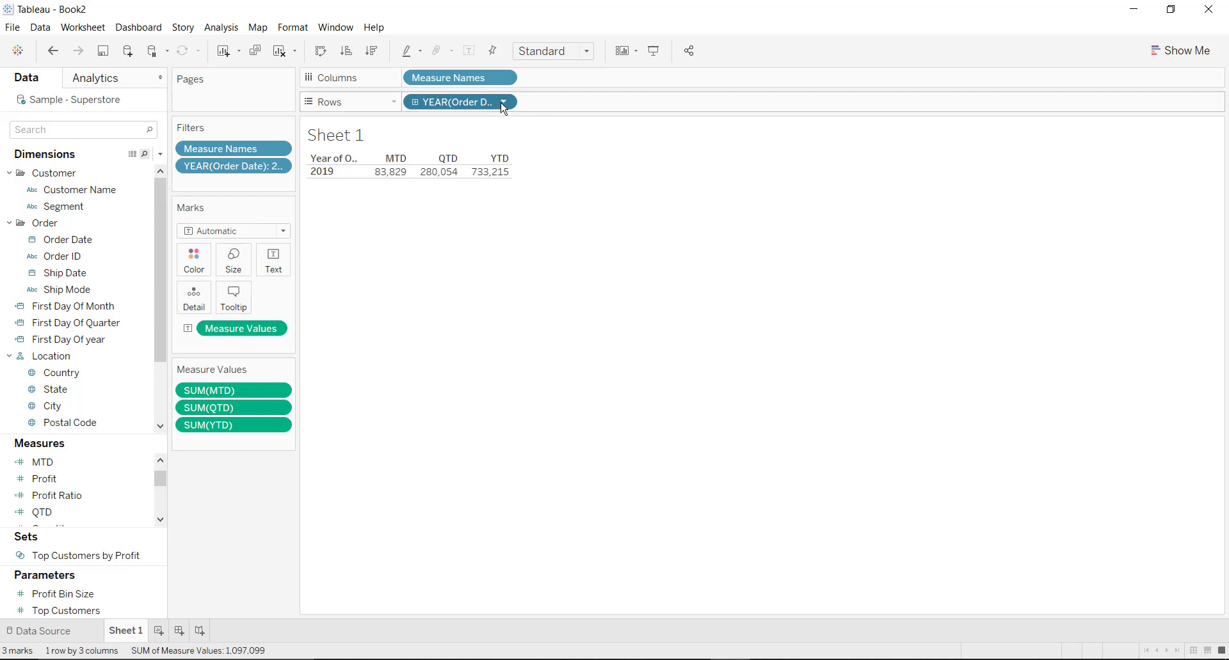
click(505, 104)
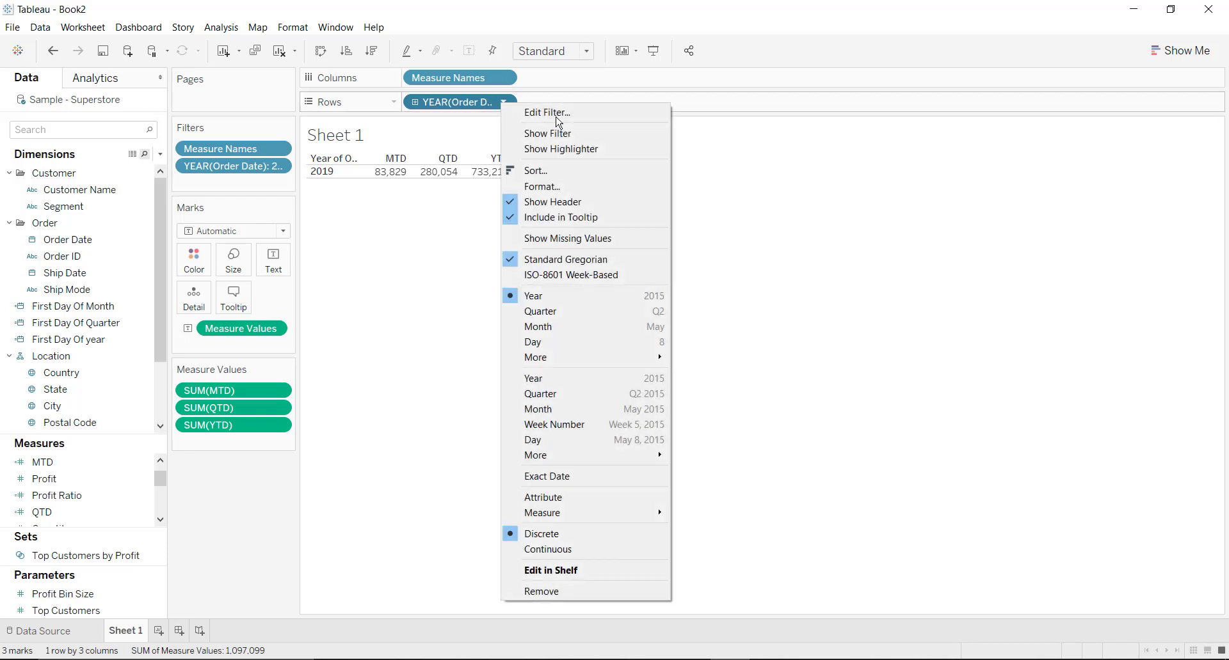
click(548, 410)
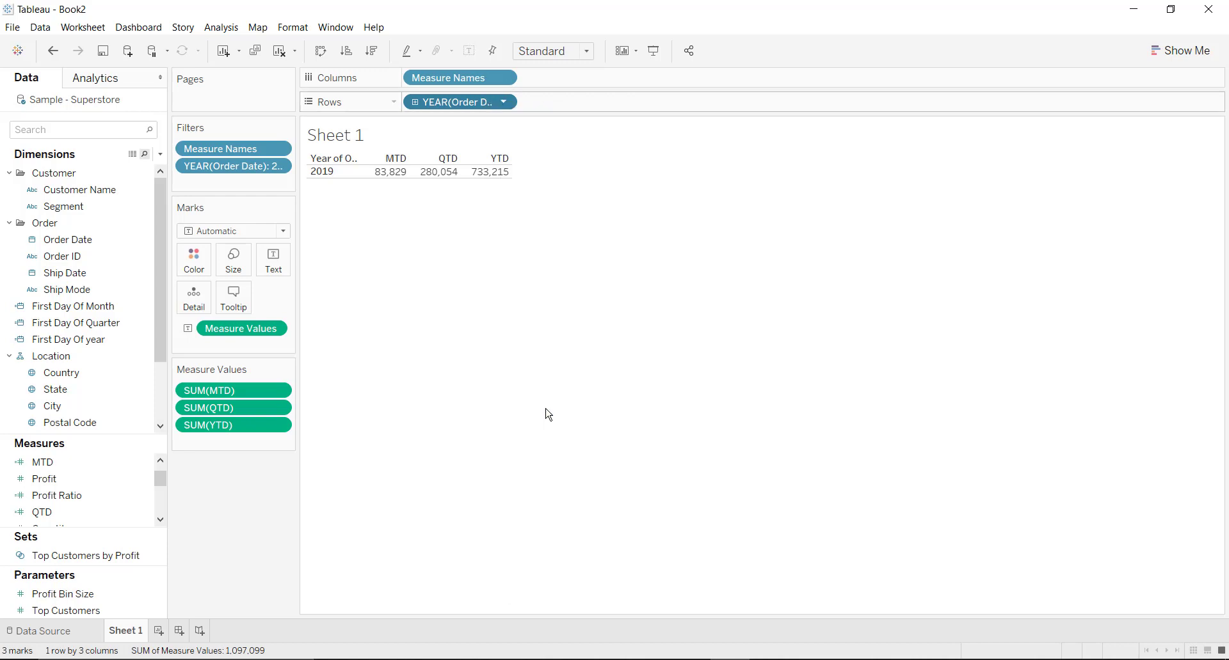
right_click(460, 109)
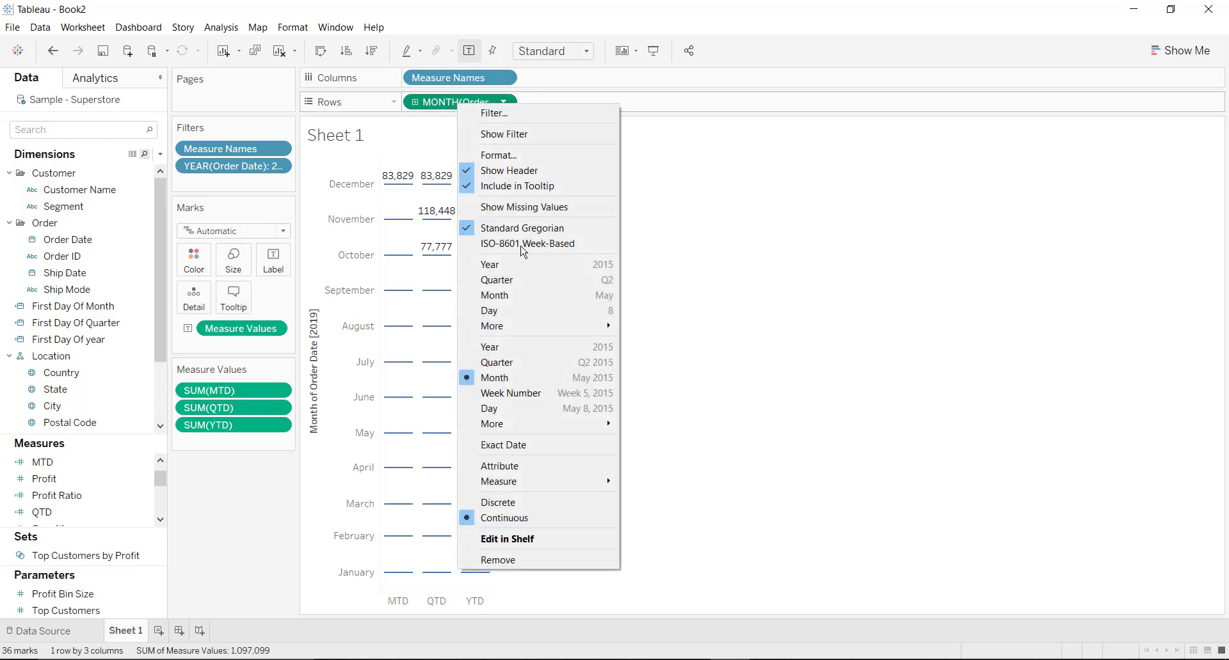
click(481, 502)
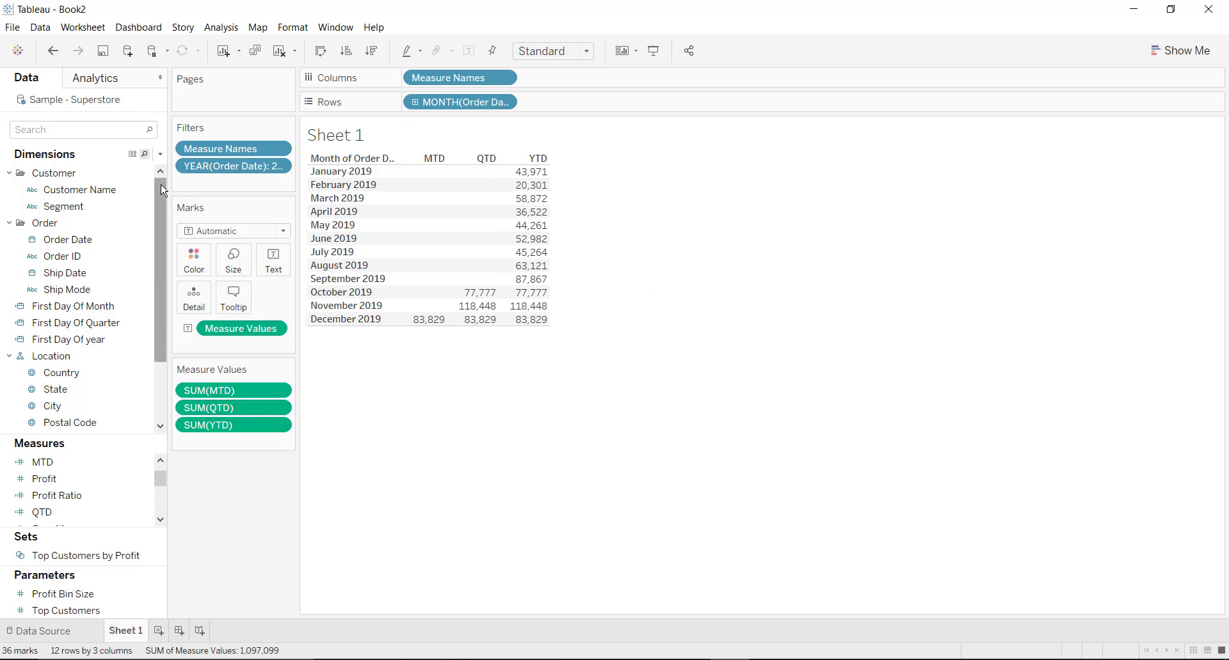
- Create a parameter named Switch restricted to a list of values
click(161, 155)
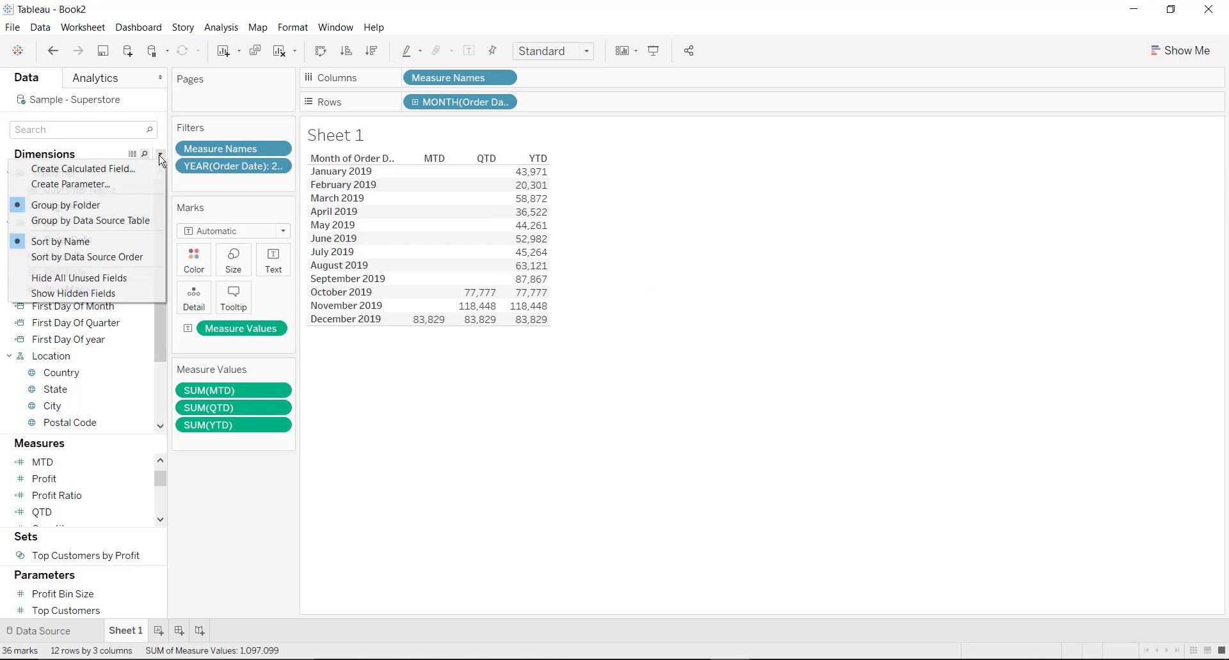
click(133, 185)
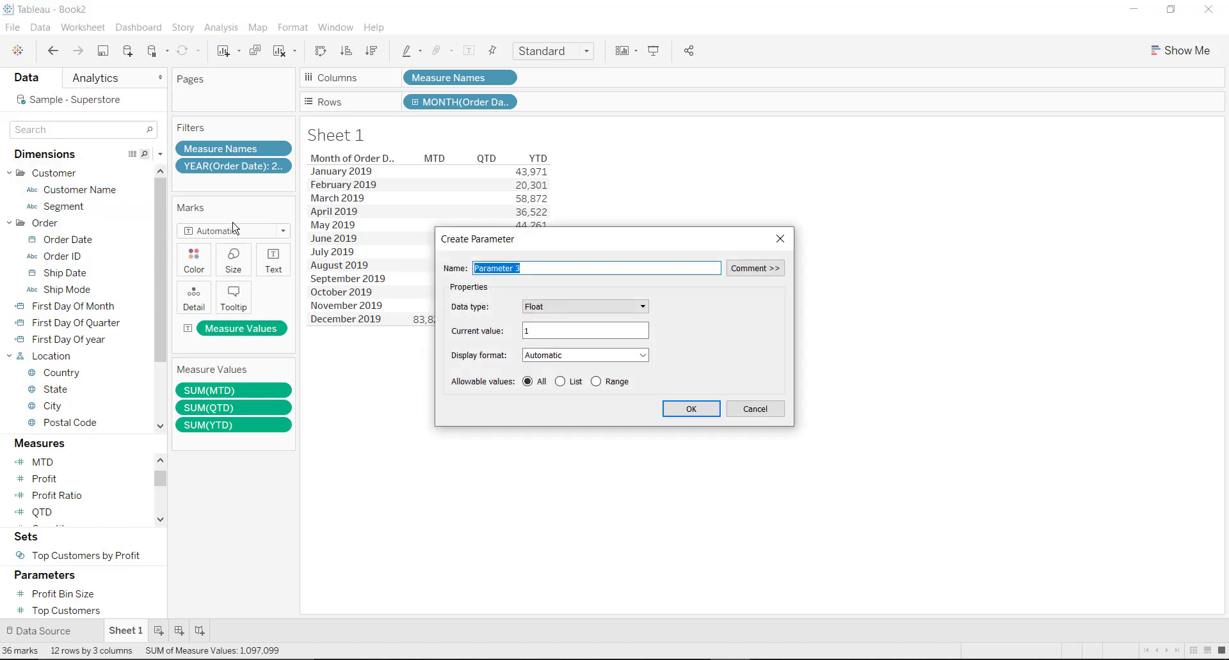
text(Switch)
click(561, 382)
- Add list values 1=YTD, 2=QTD, 3=MTD to Switch and save it
click(499, 444)
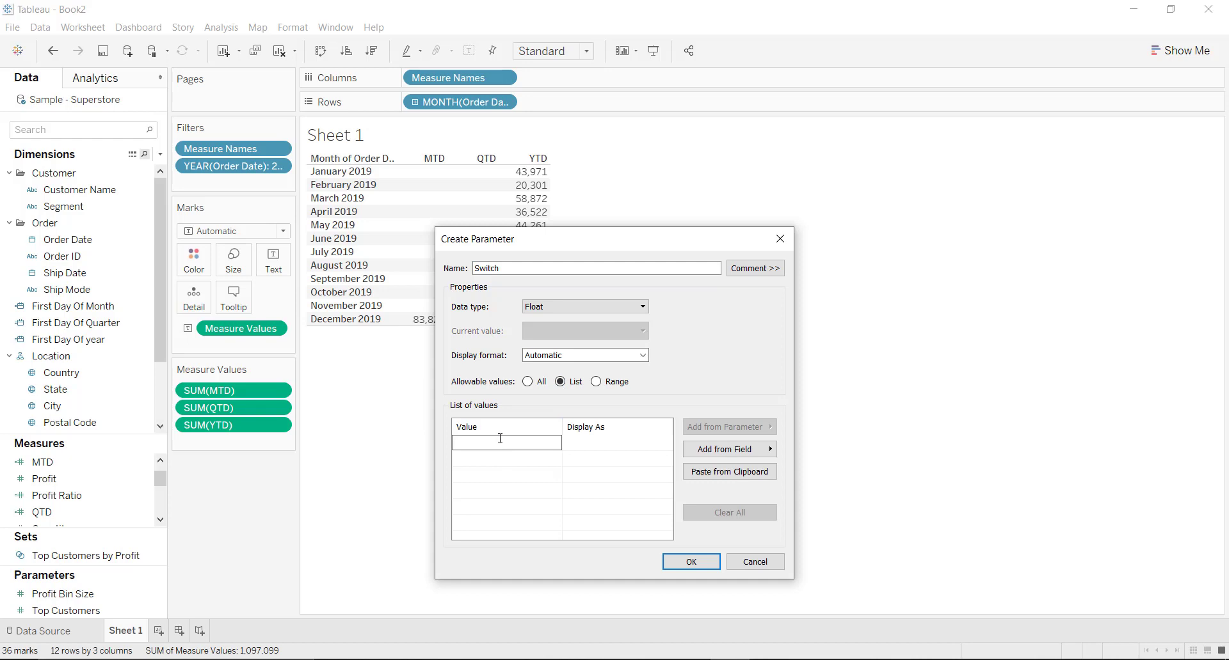
text(1)
key(Tab)
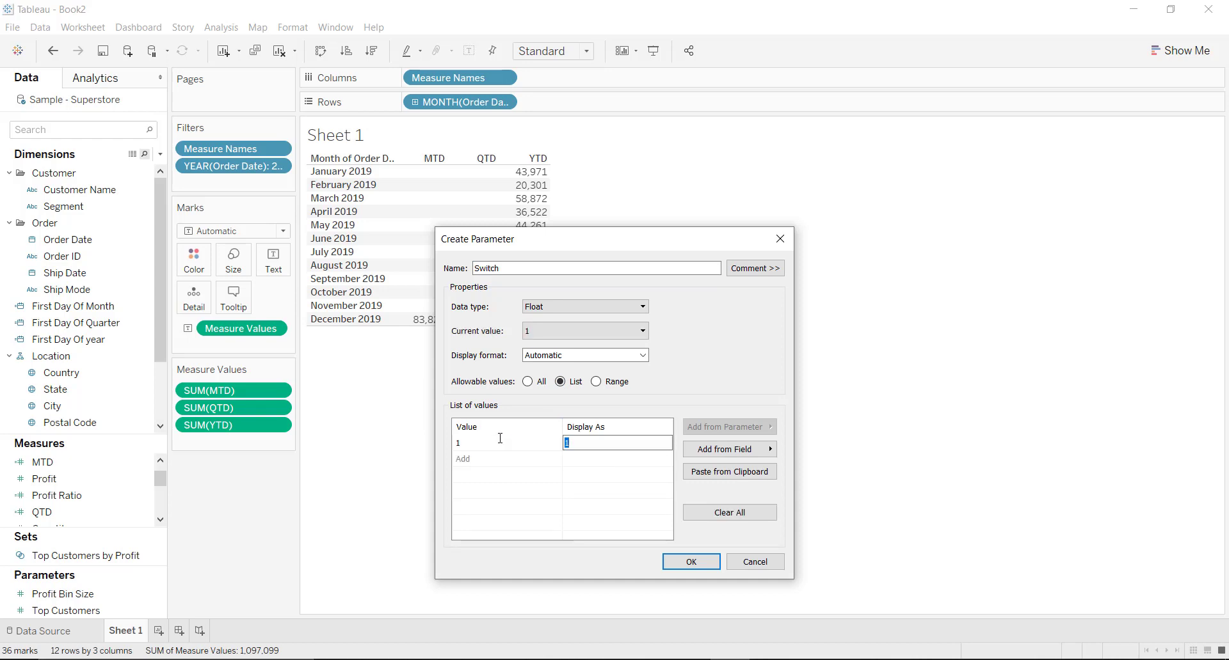
text(YTD)
click(500, 459)
text(2)
key(Tab)
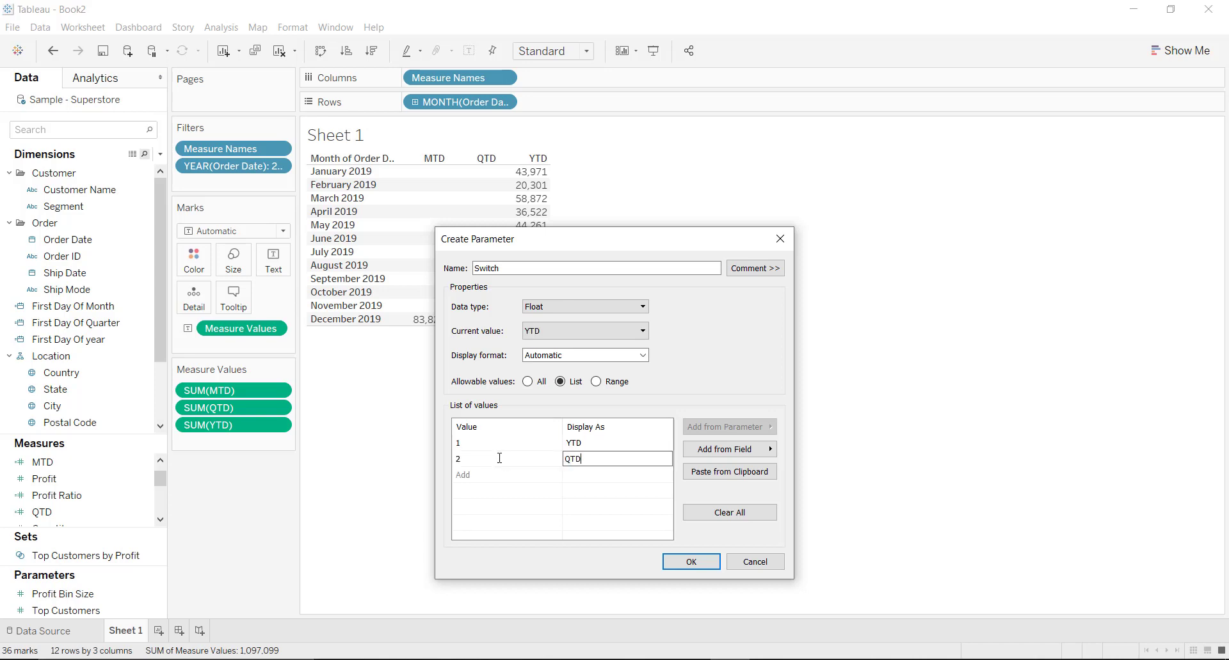
click(497, 475)
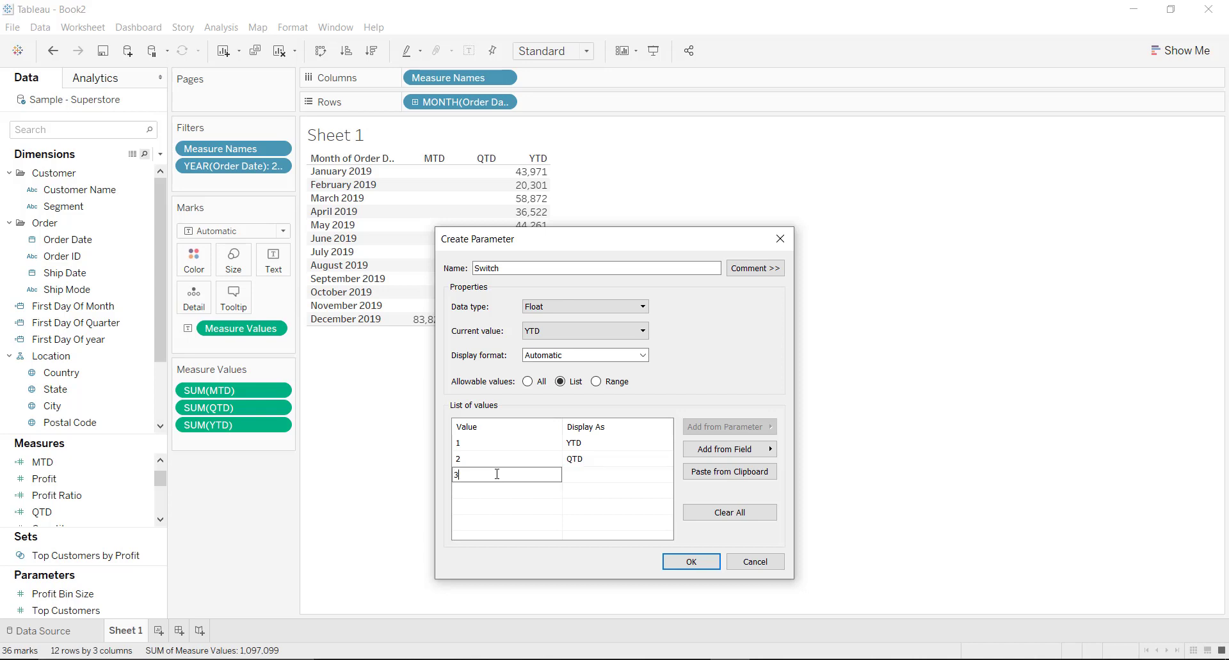
key(Tab)
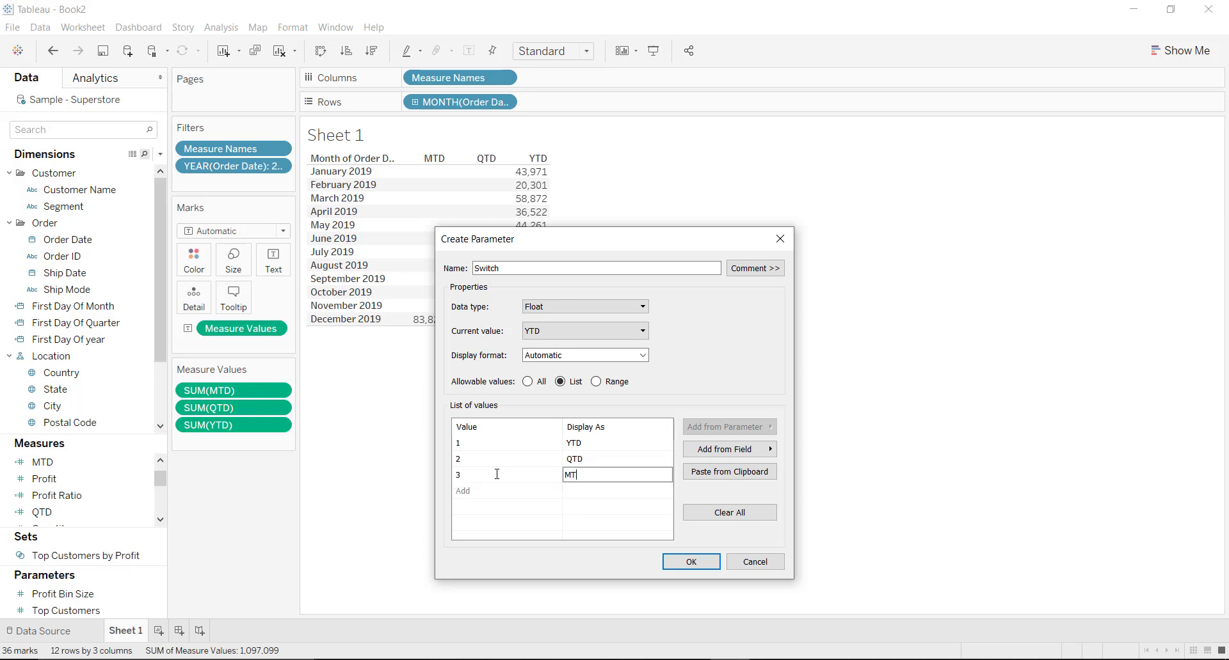
text(MTD)
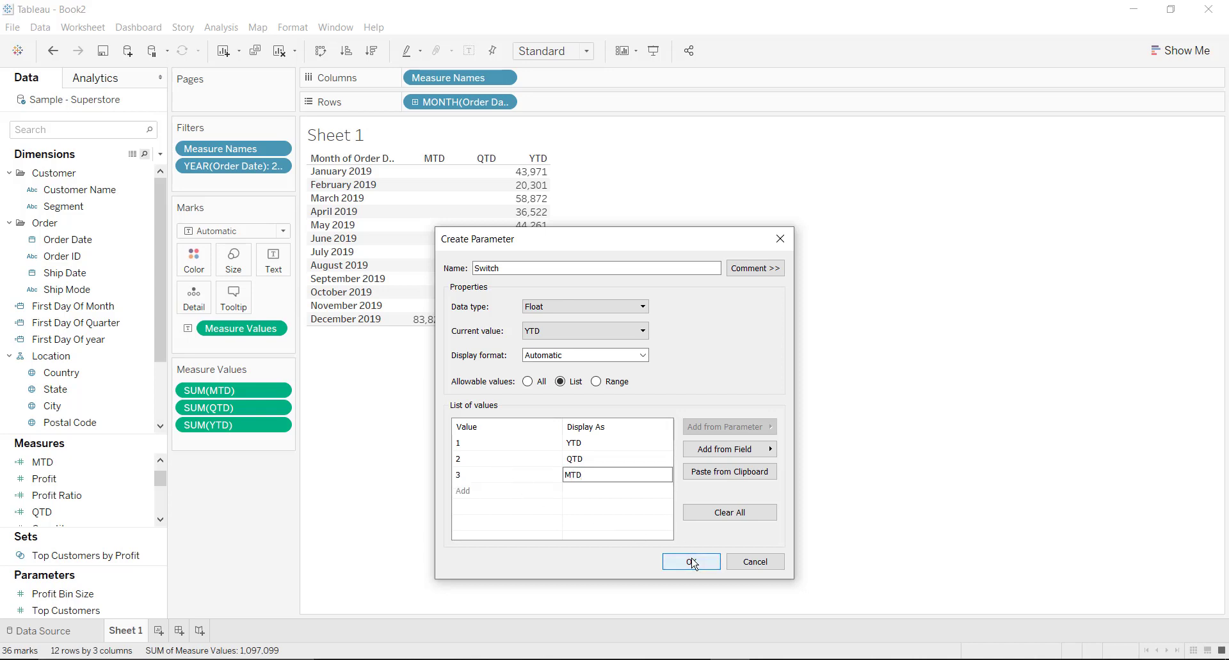
click(689, 560)
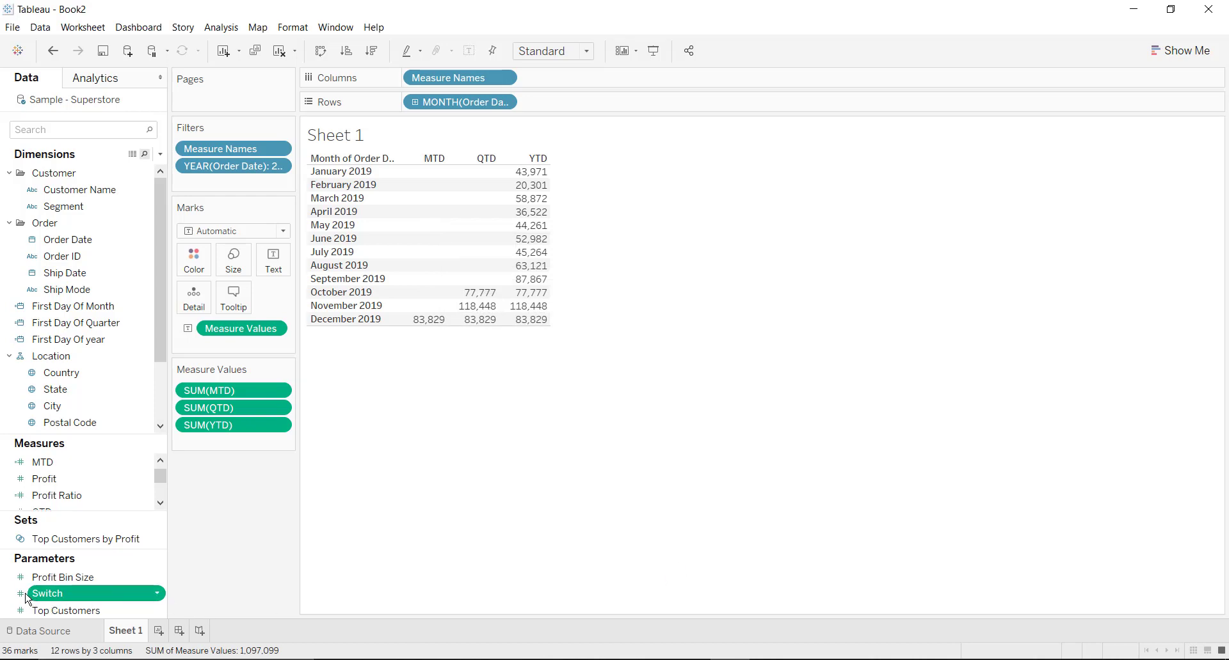
- Show the Switch parameter control and test it with QTD, leaving it on YTD
right_click(144, 591)
click(220, 363)
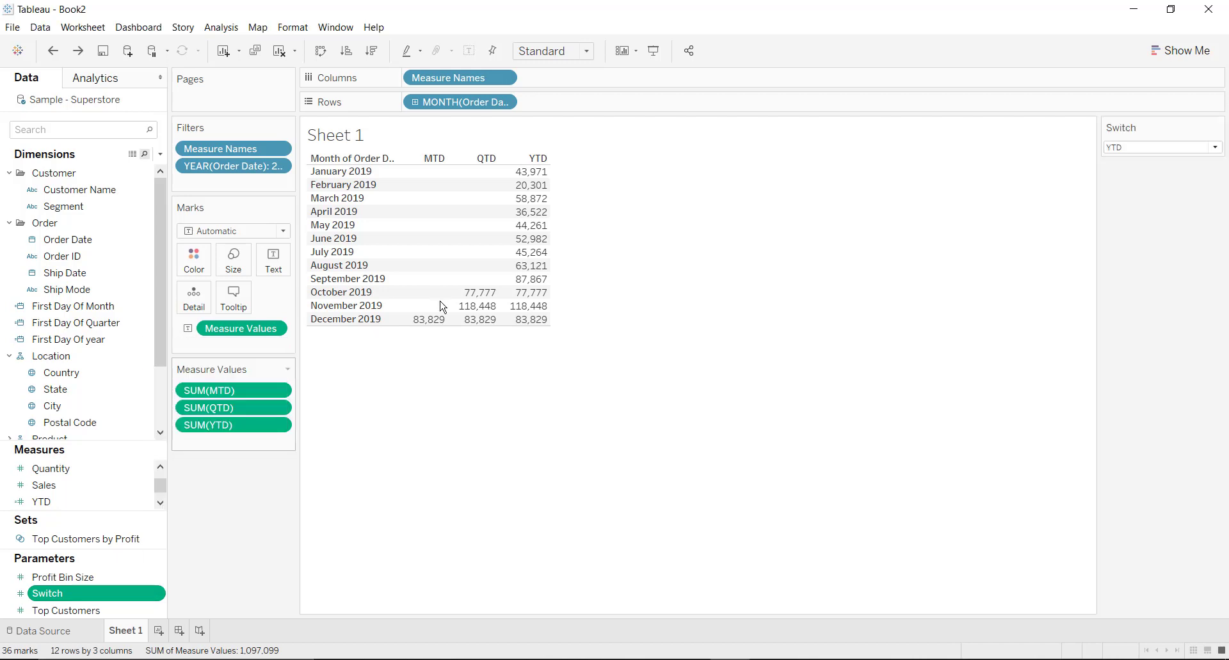
click(1123, 149)
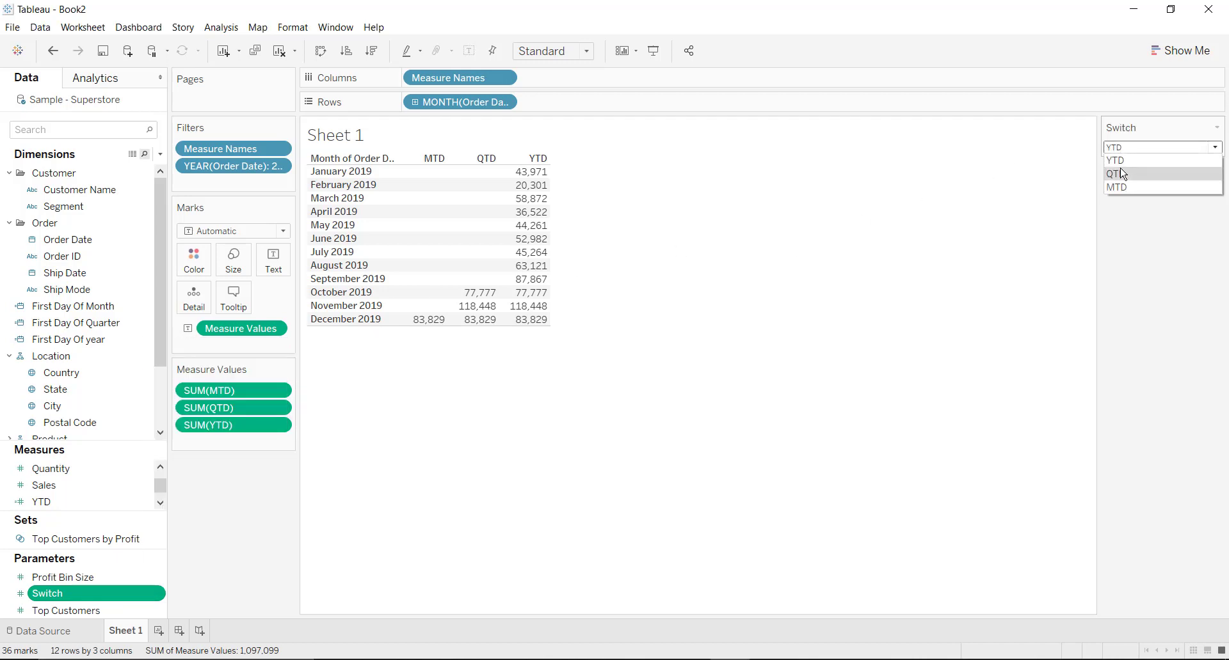
click(1123, 171)
click(1132, 151)
click(1131, 162)
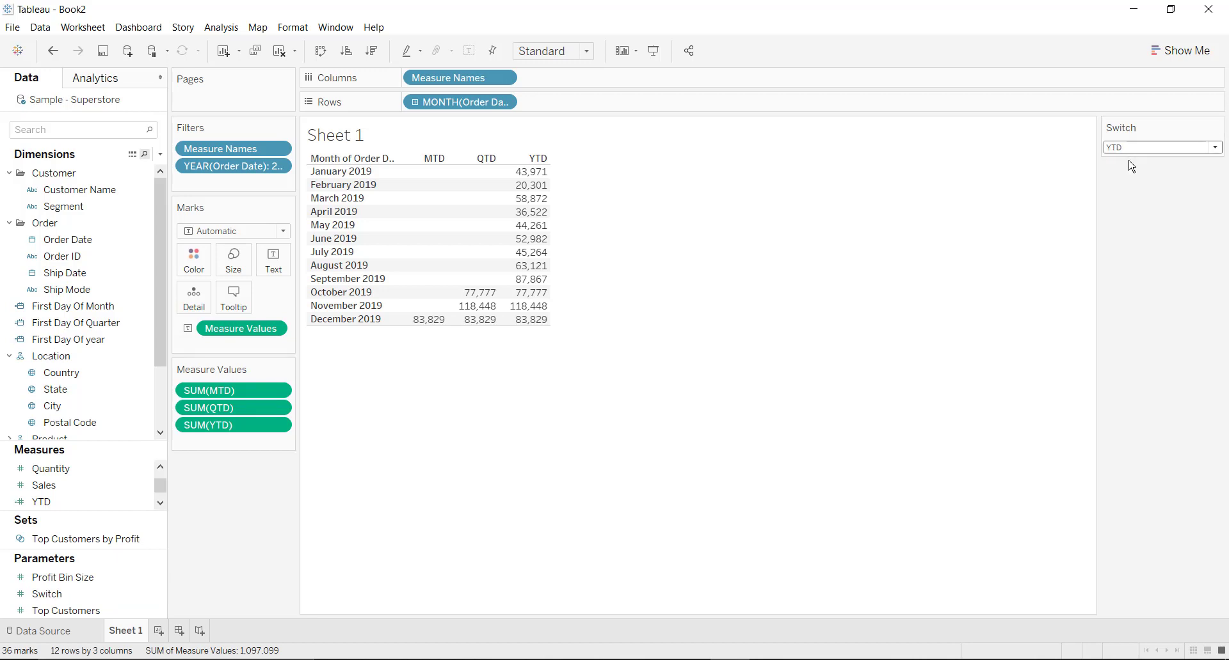
click(1123, 149)
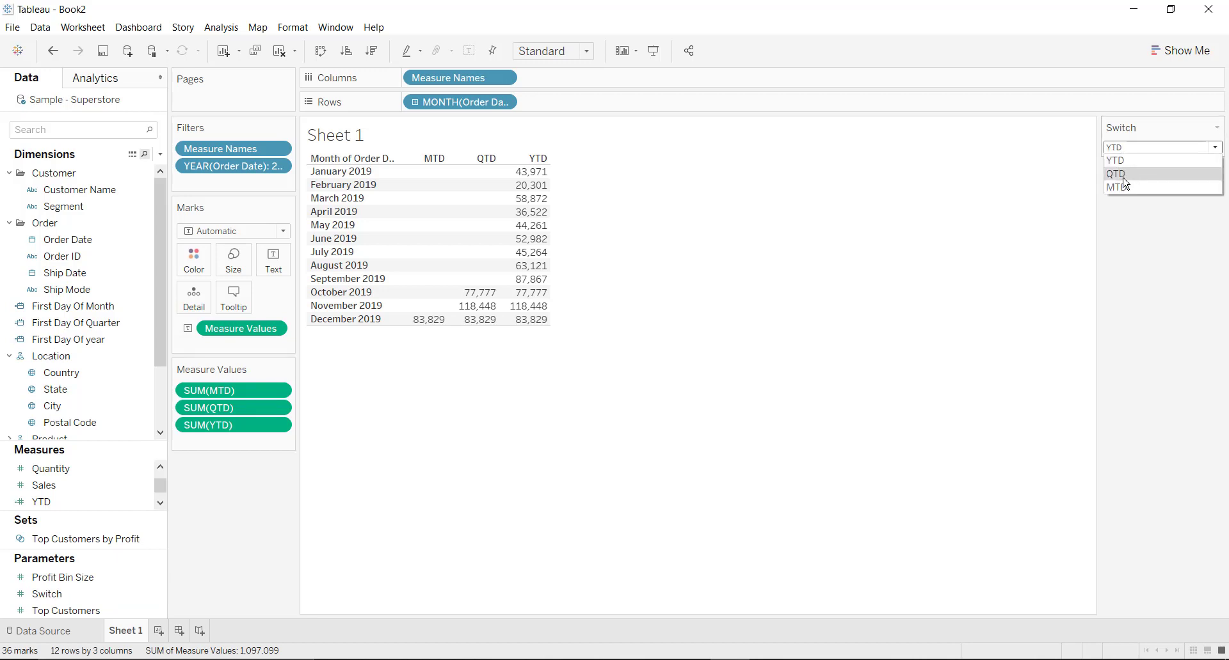
click(983, 186)
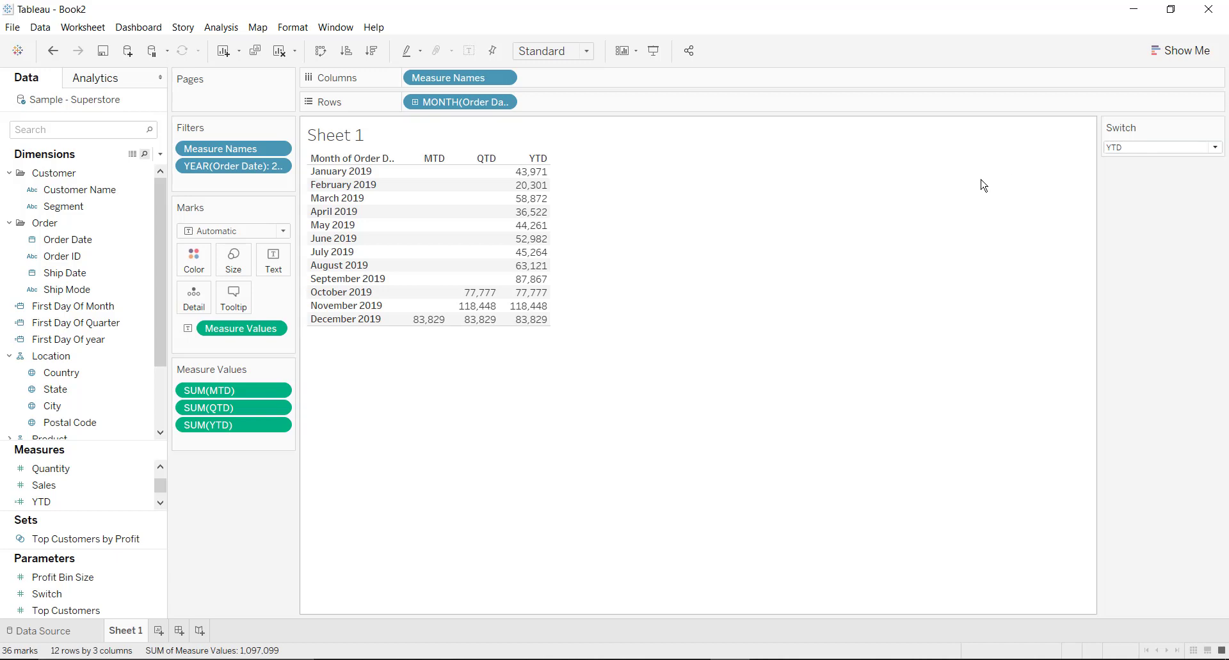
click(160, 154)
- Start a calculated field named Switch Val with CASE [Switch] WHEN 1 THEN [YTD]
click(148, 169)
text(Switch Val)
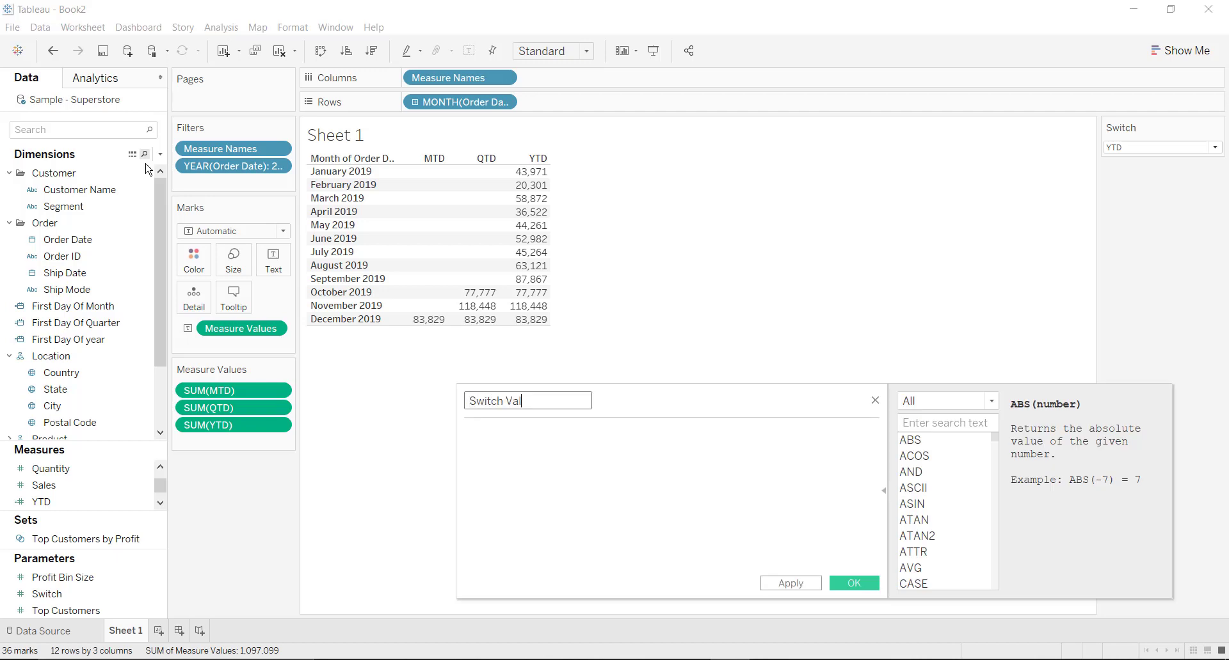
key(Tab)
text(ca)
key(Return)
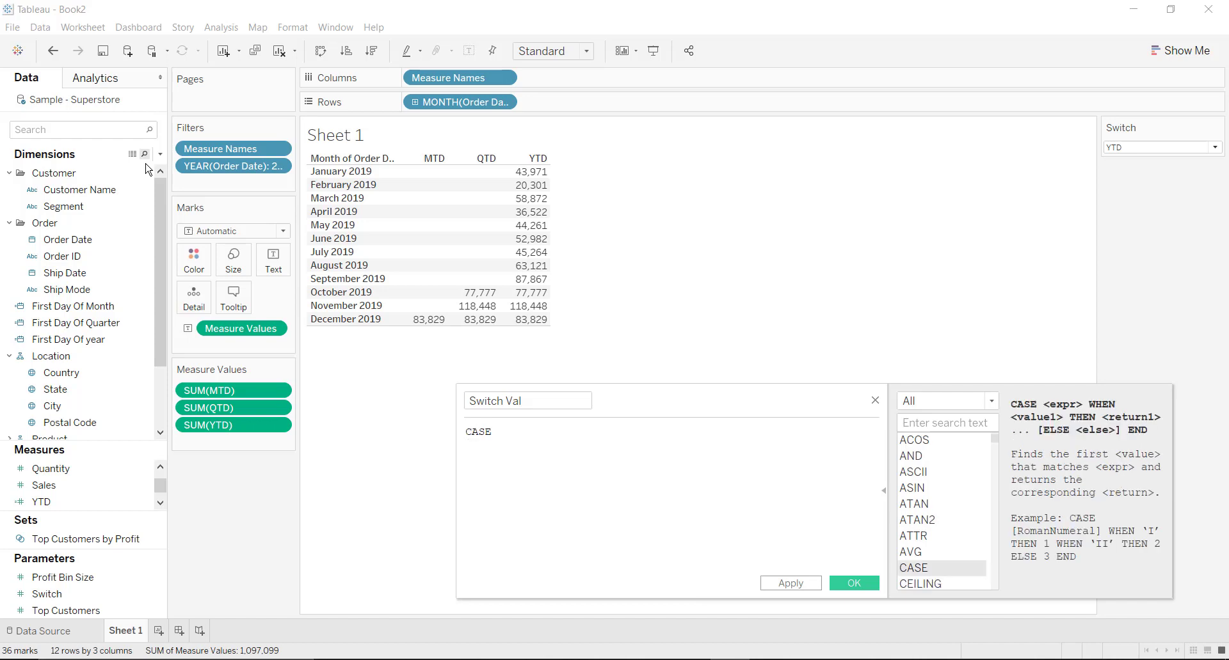
text(sw)
key(Return)
text(wh)
key(Return)
text(1 th)
key(Return)
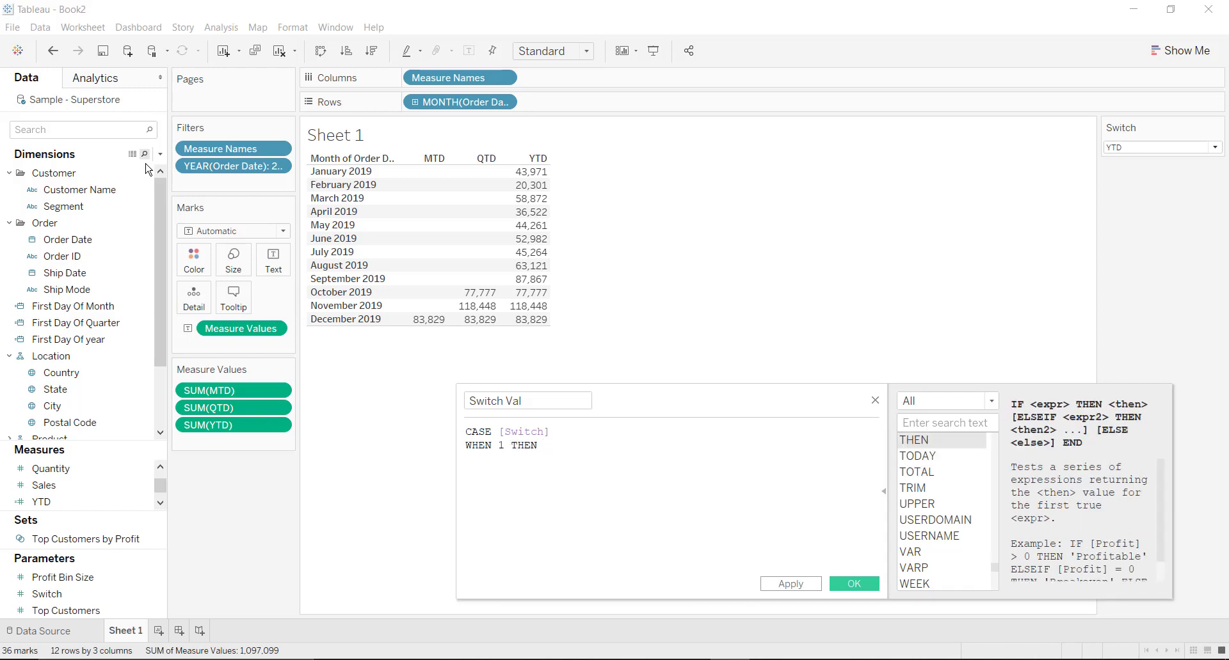
text([y)
key(Return)
- Finish the formula with WHEN 2 THEN [QTD] WHEN 3 THEN [MTD] END and save it
text(wh)
key(Return)
text(2 th)
key(Return)
text(qtd)
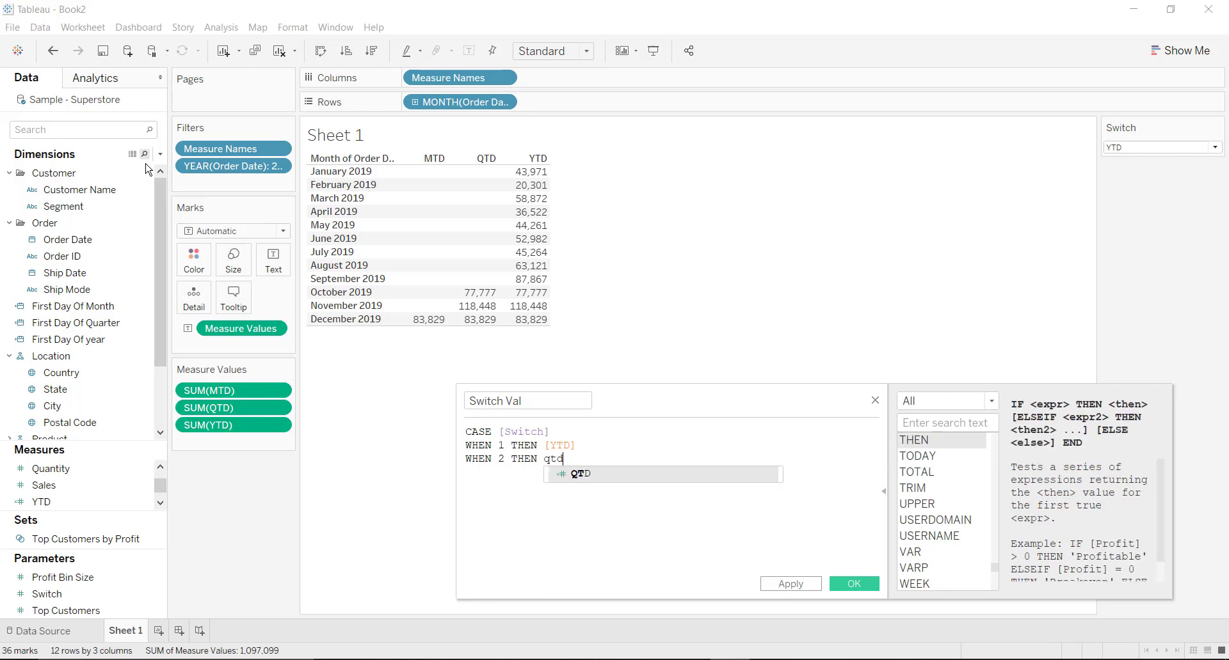
key(Return)
text(whe)
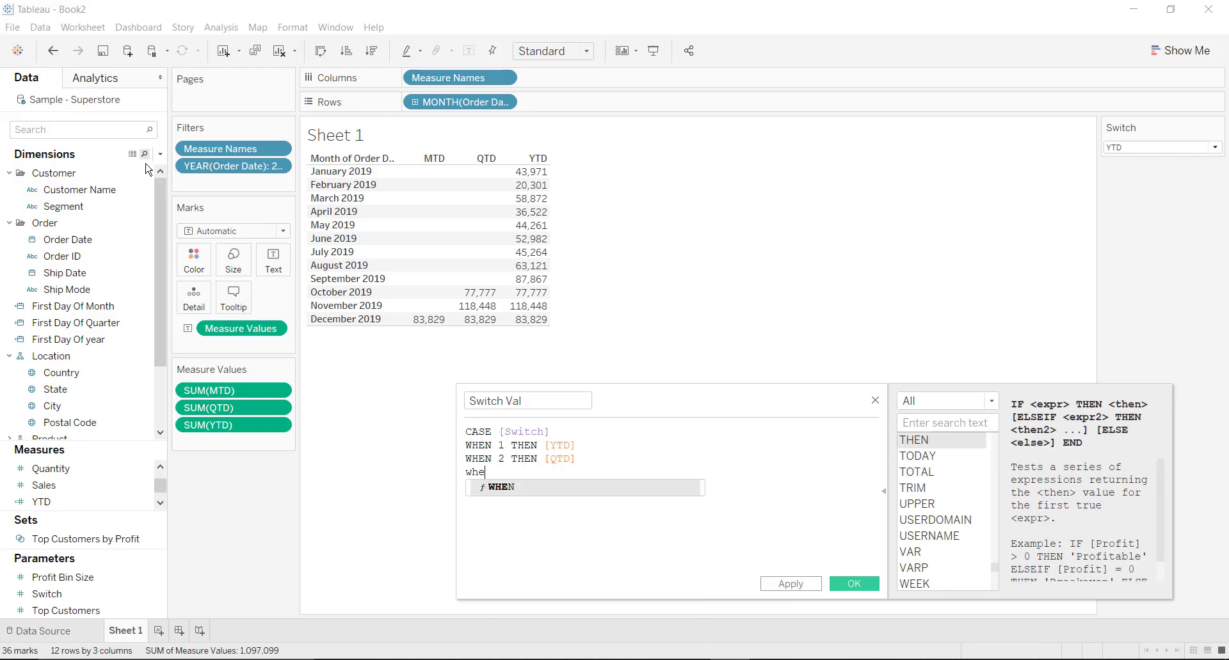
key(Return)
text(3t)
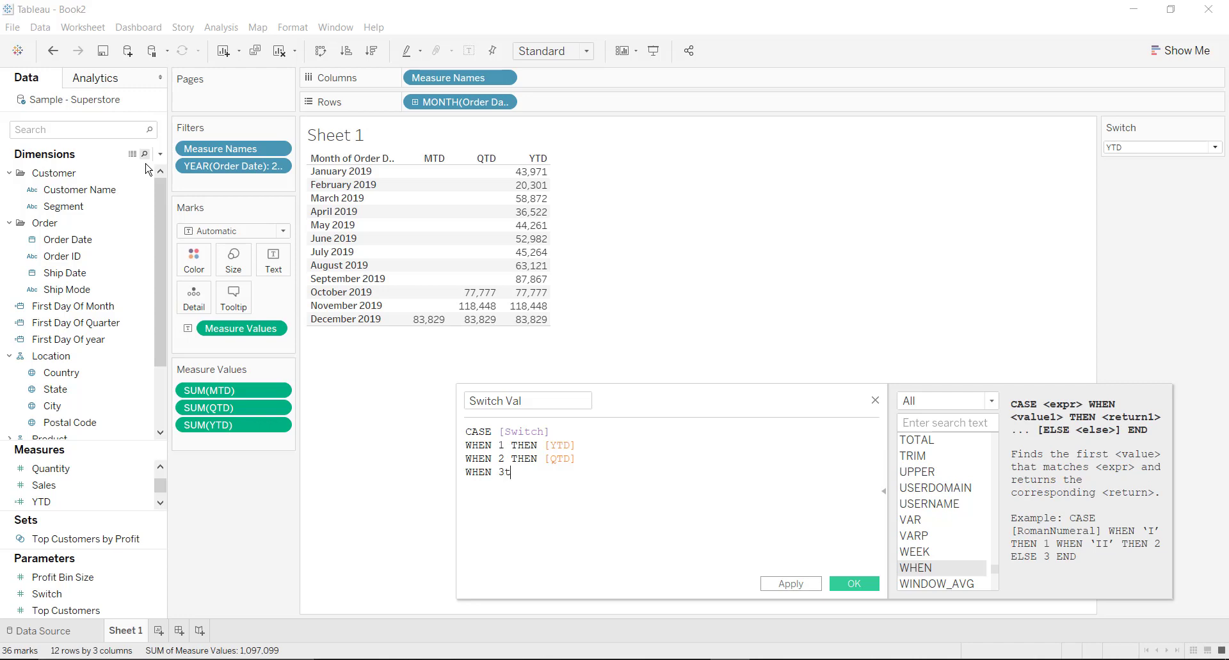
text(he)
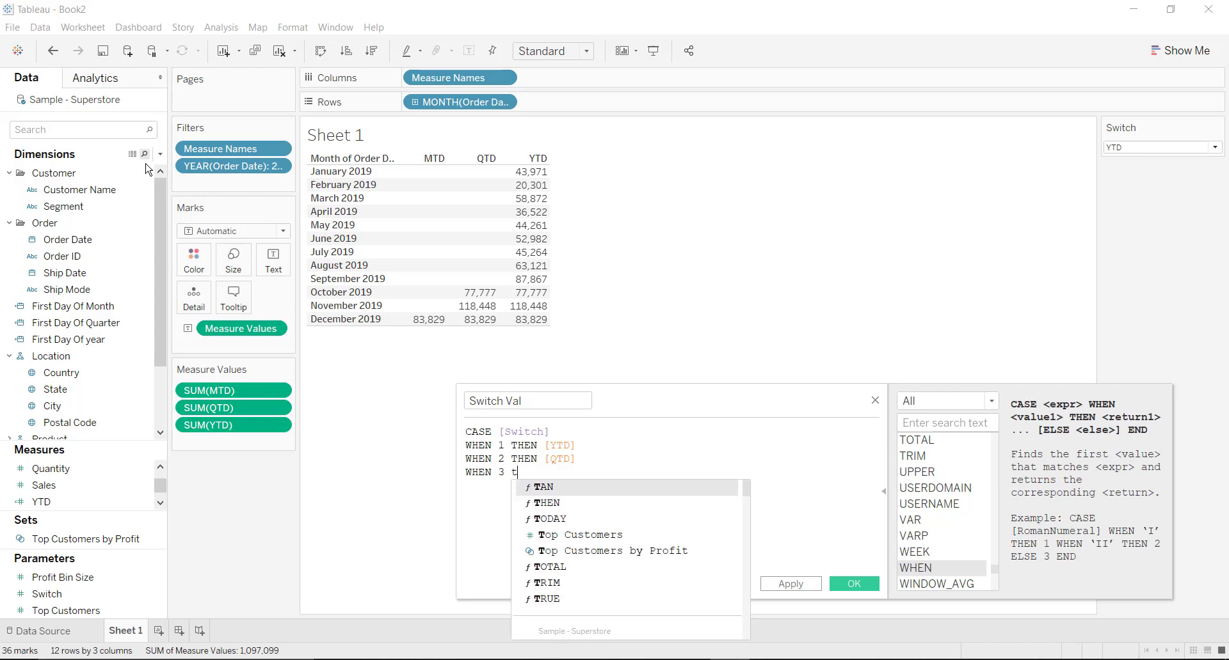
key(Return)
text(mtd)
key(Return)
text(end)
key(Return)
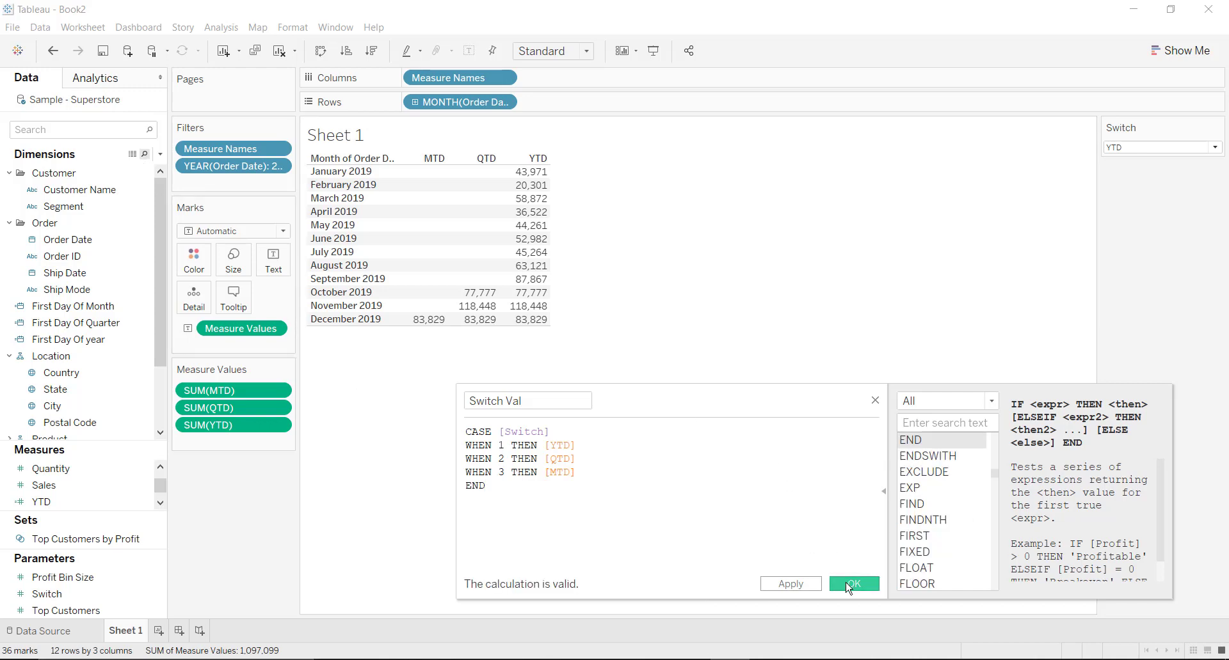
click(851, 583)
- Add Switch Val as a table column and set the Switch parameter to QTD
drag(86, 499, 231, 445)
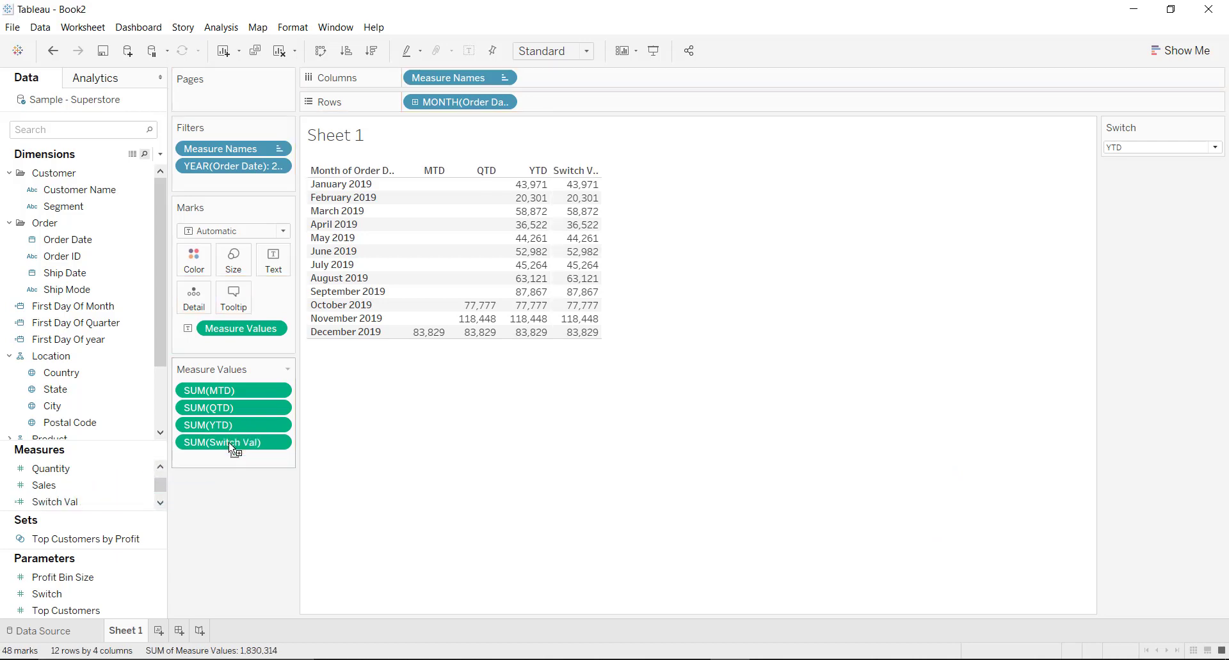
click(1169, 148)
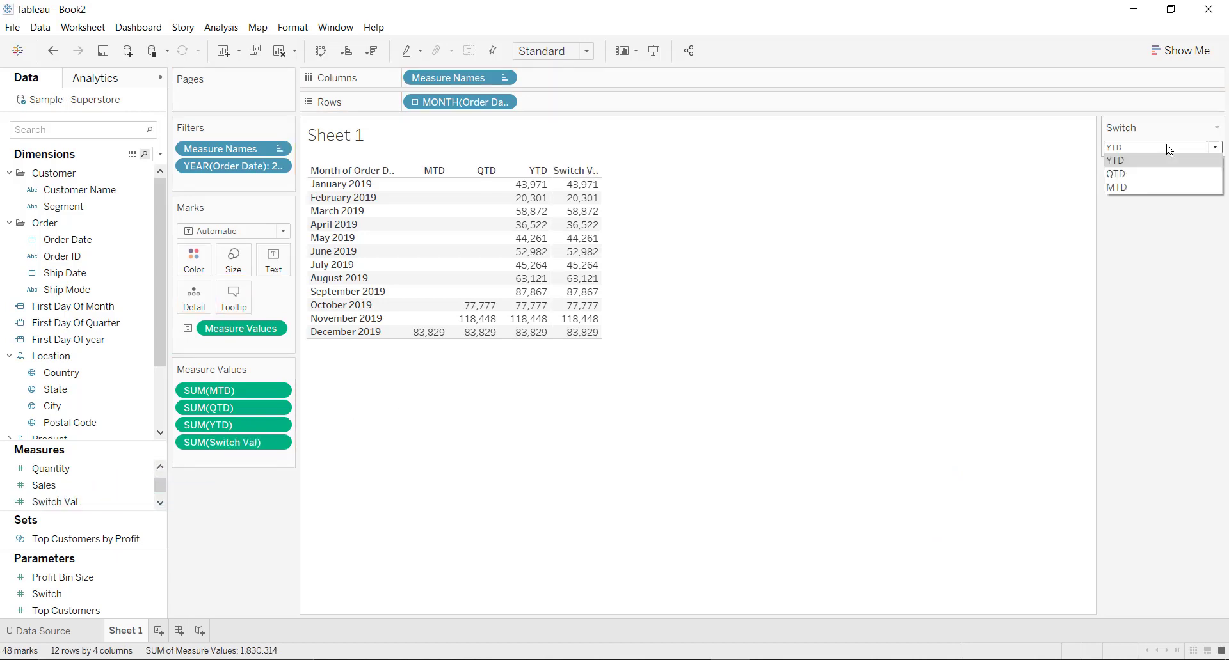
click(1147, 175)
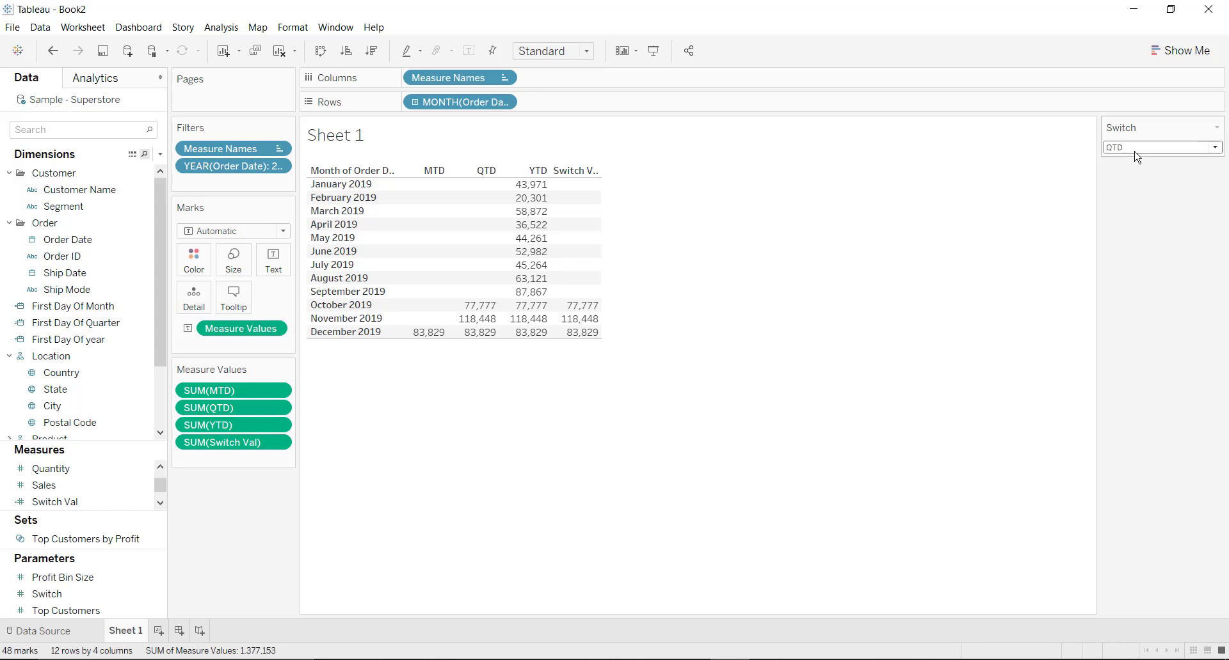
- Set Switch to MTD, showing only December's 83,829, then clear the sheet
click(1137, 148)
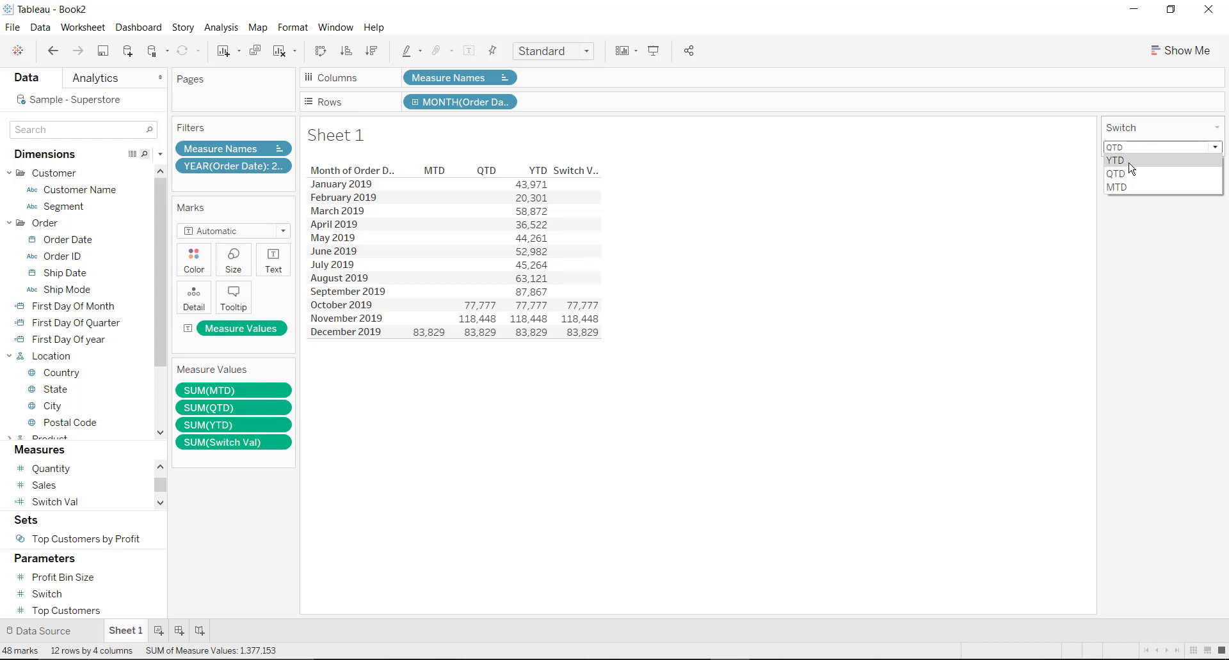
click(1127, 187)
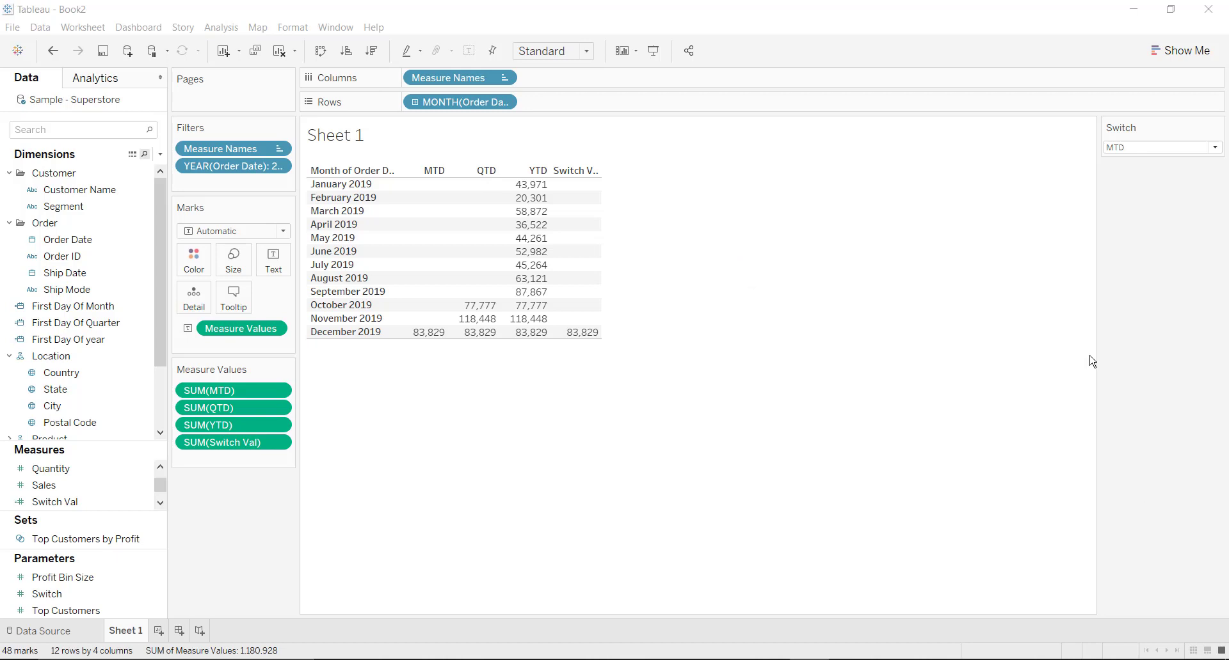
click(280, 51)
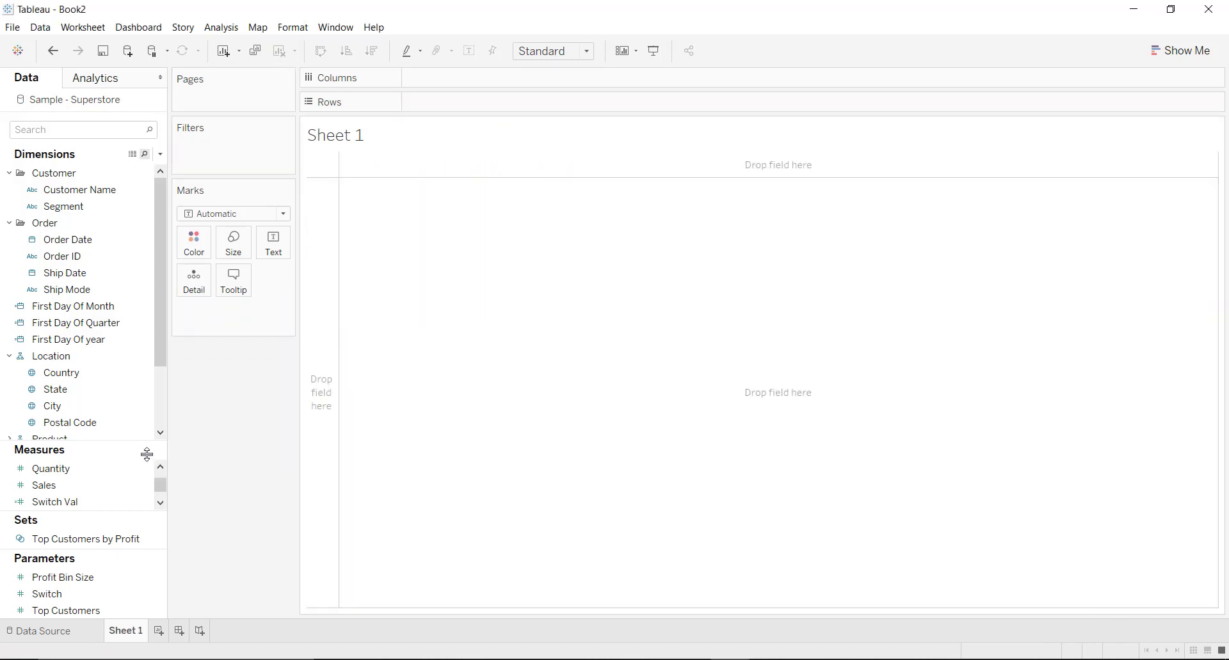
- Put Switch Val and the Switch parameter on the Text card, showing 83,829 labelled MTD
drag(44, 502, 273, 243)
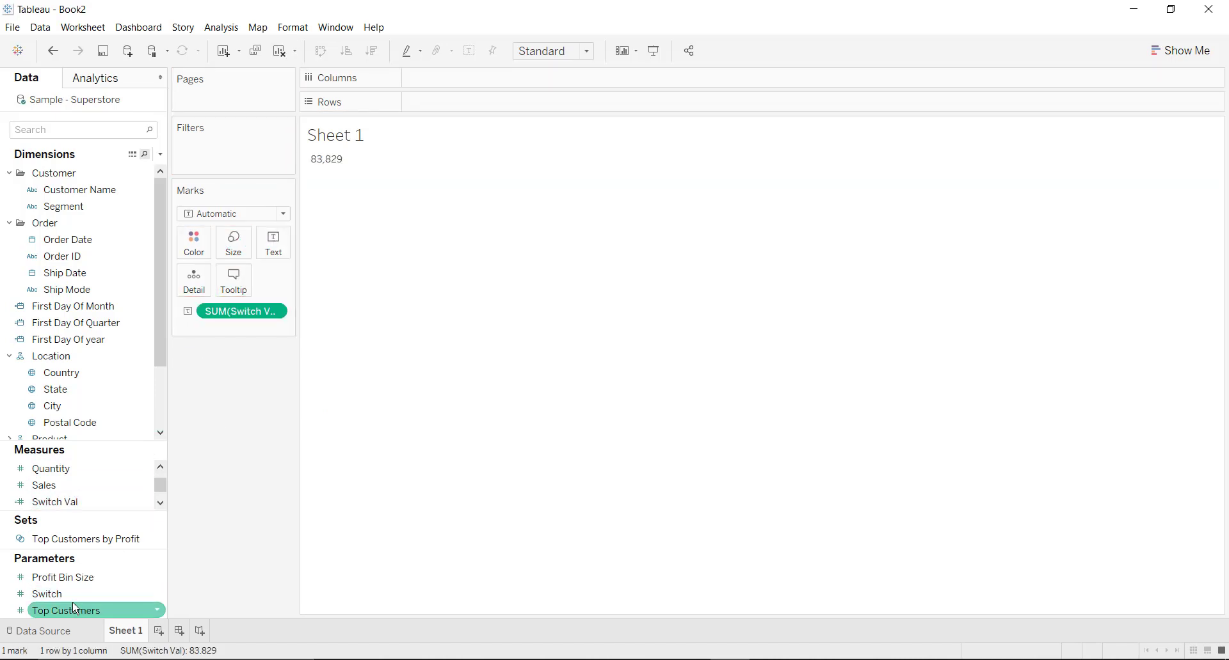
drag(73, 595, 270, 238)
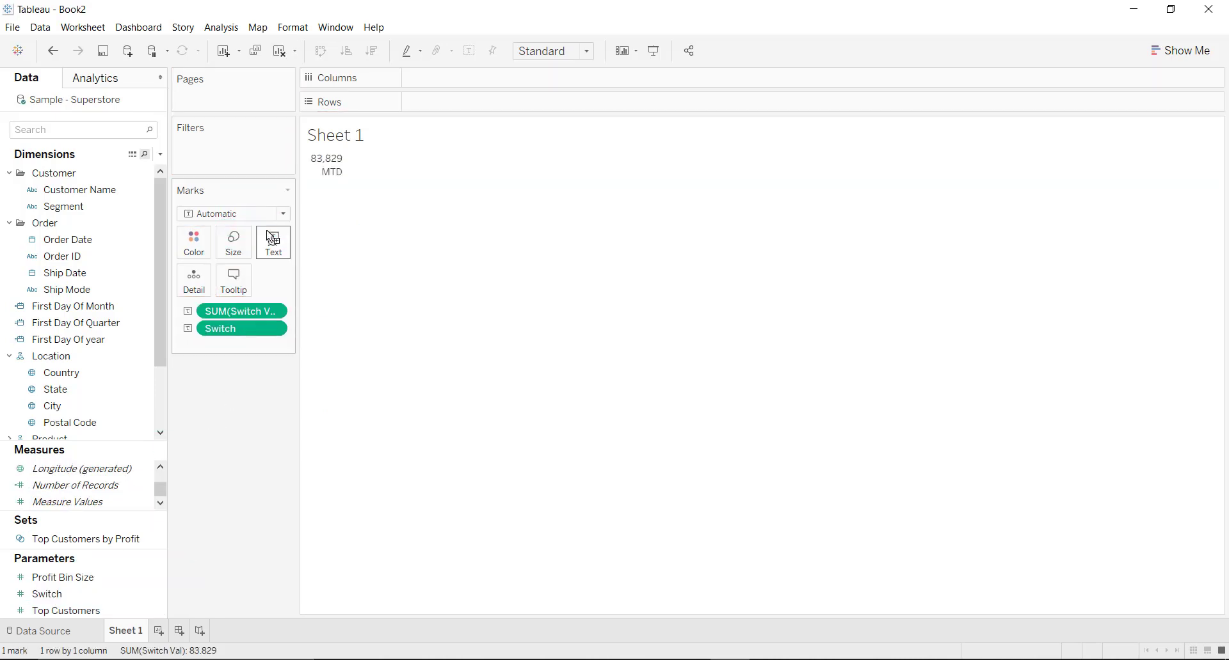
click(270, 238)
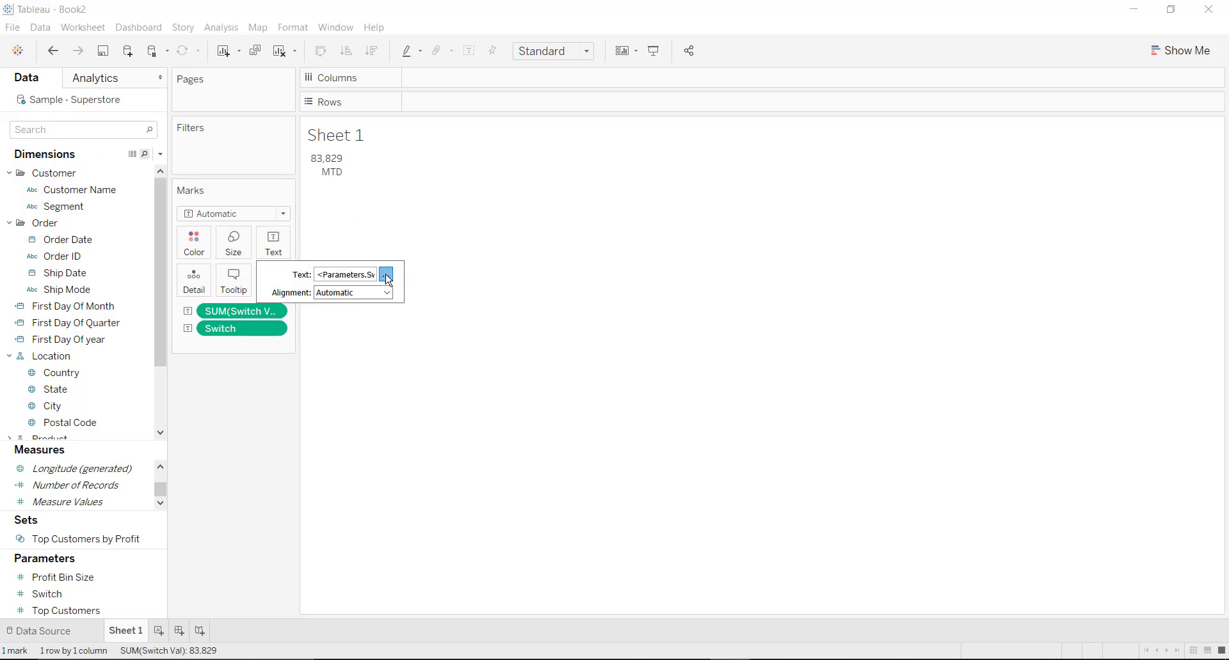
- Reorder the label so <SUM(Switch Val)> sits above <Parameters.Switch>
click(386, 274)
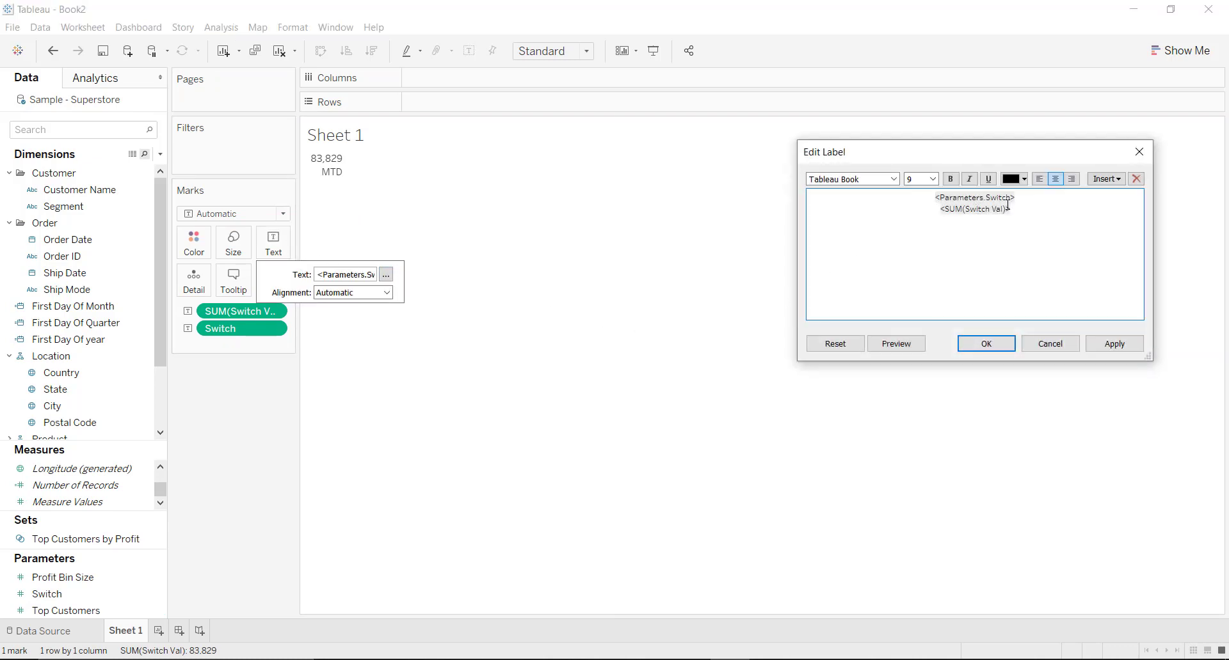
drag(1018, 198, 921, 198)
key(ctrl+c)
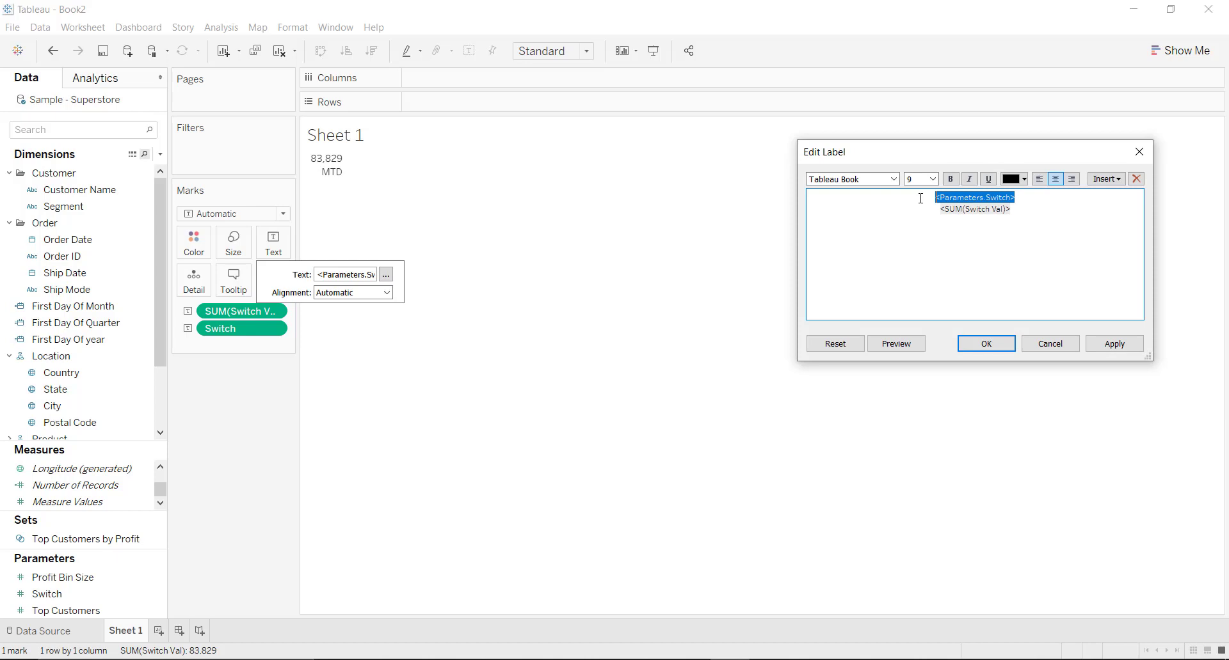
key(Delete)
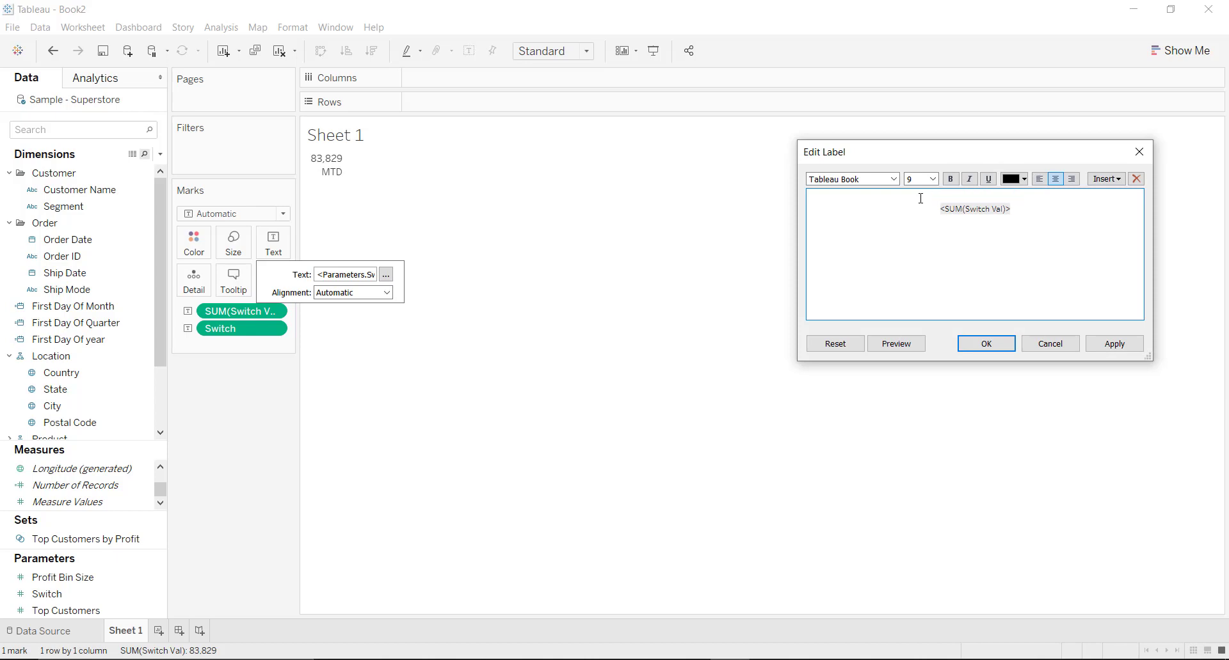
key(Delete)
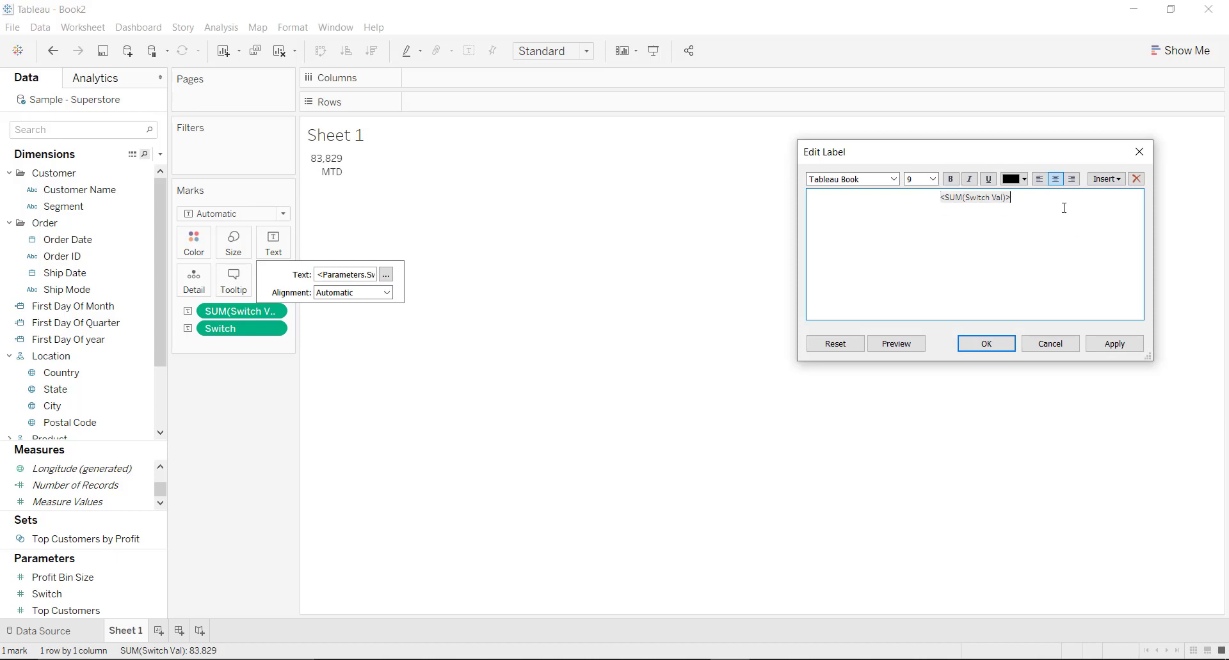
key(ctrl+v)
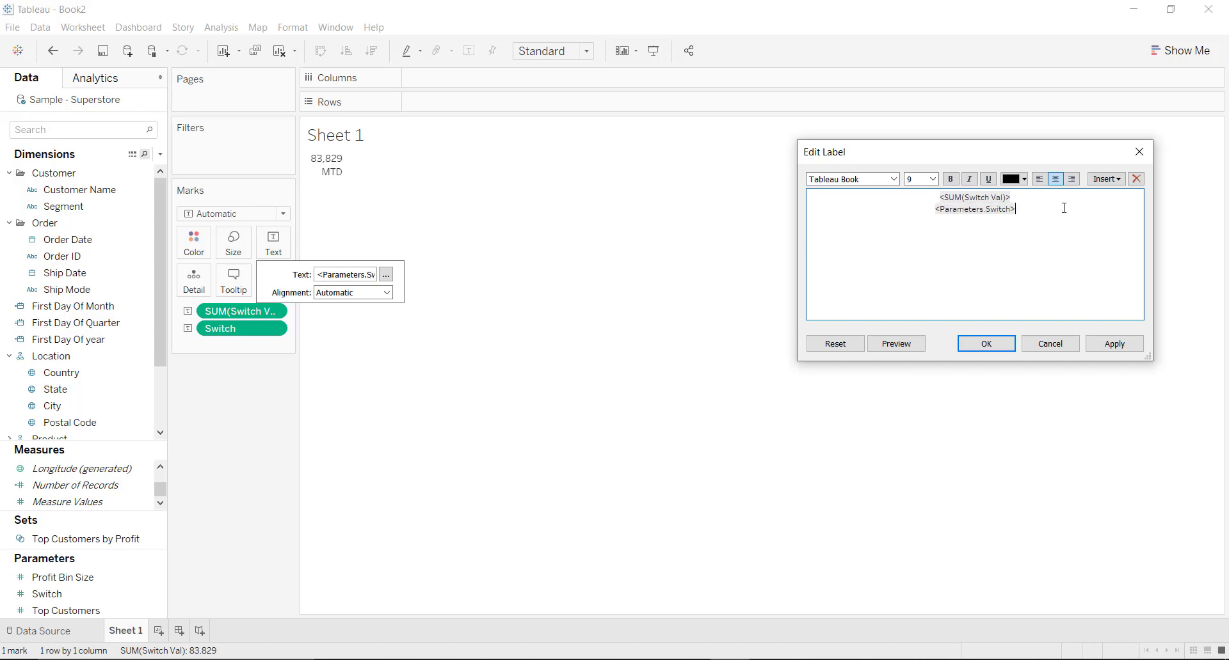
- Format the label as bold Trebuchet MS, value line 22 pt, Switch line light grey
key(ctrl+a)
click(883, 179)
text(tr)
key(Return)
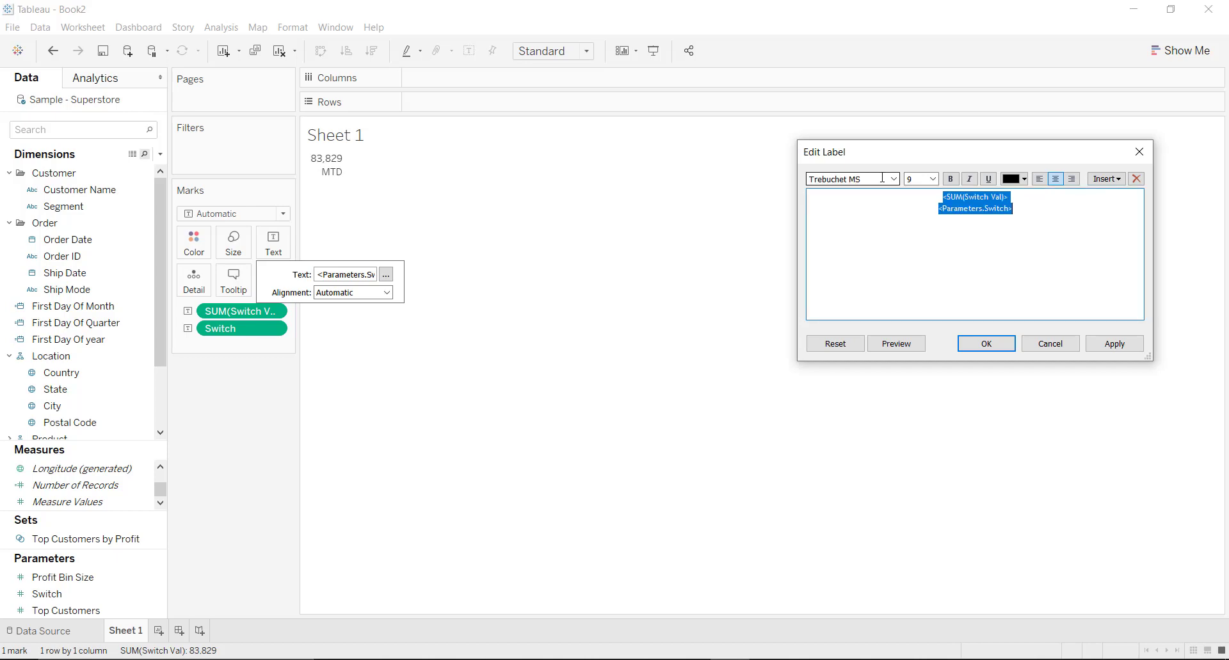
click(950, 178)
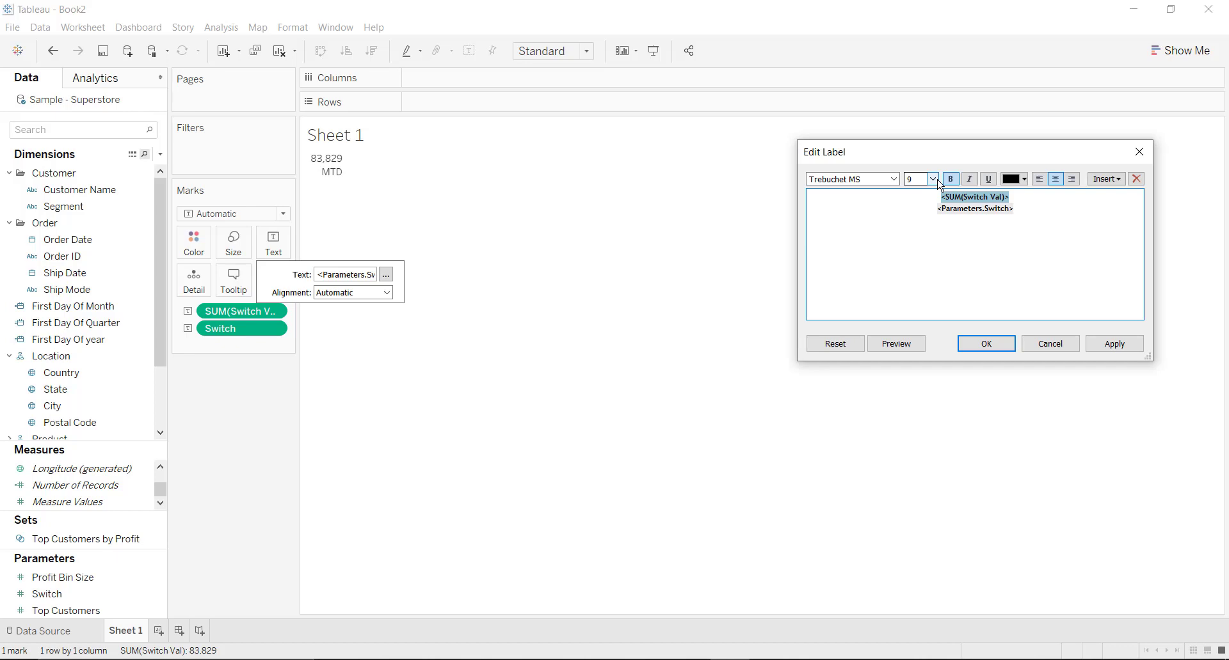
click(932, 178)
click(917, 294)
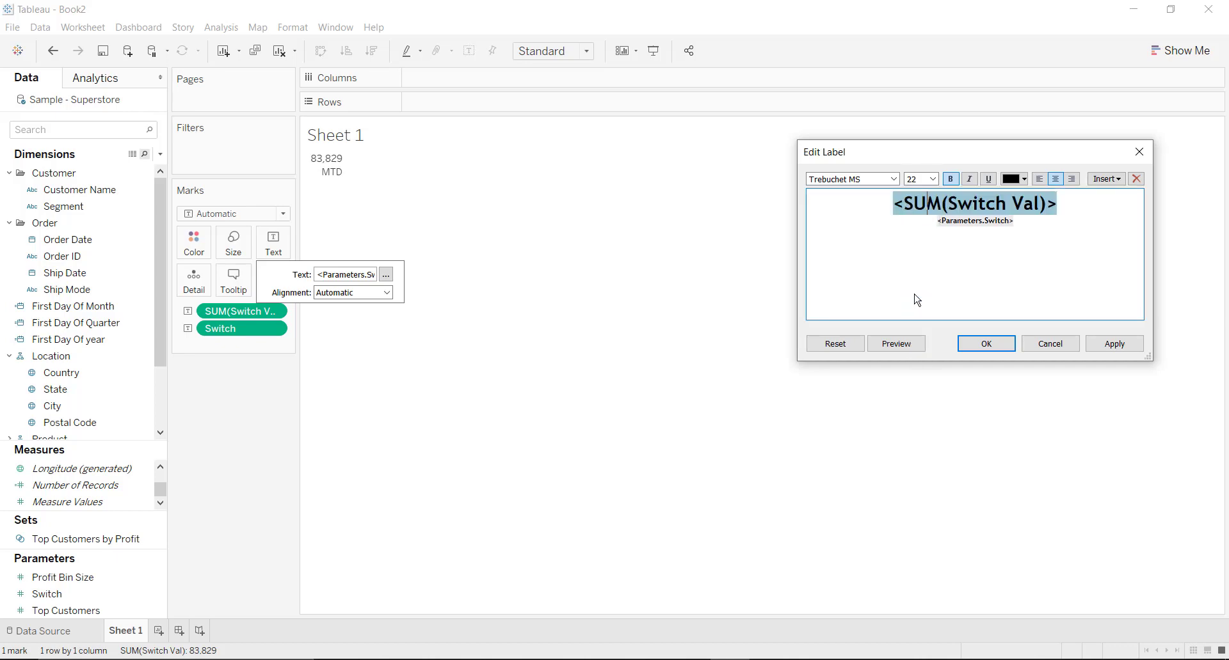
double_click(972, 220)
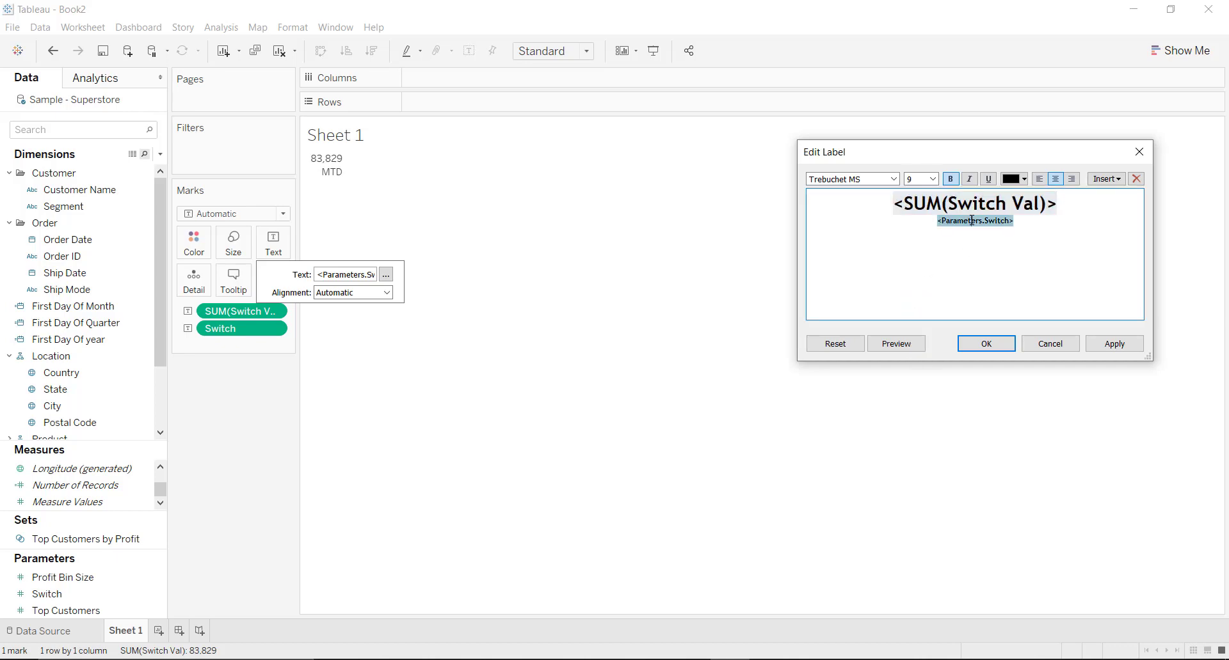
click(1015, 179)
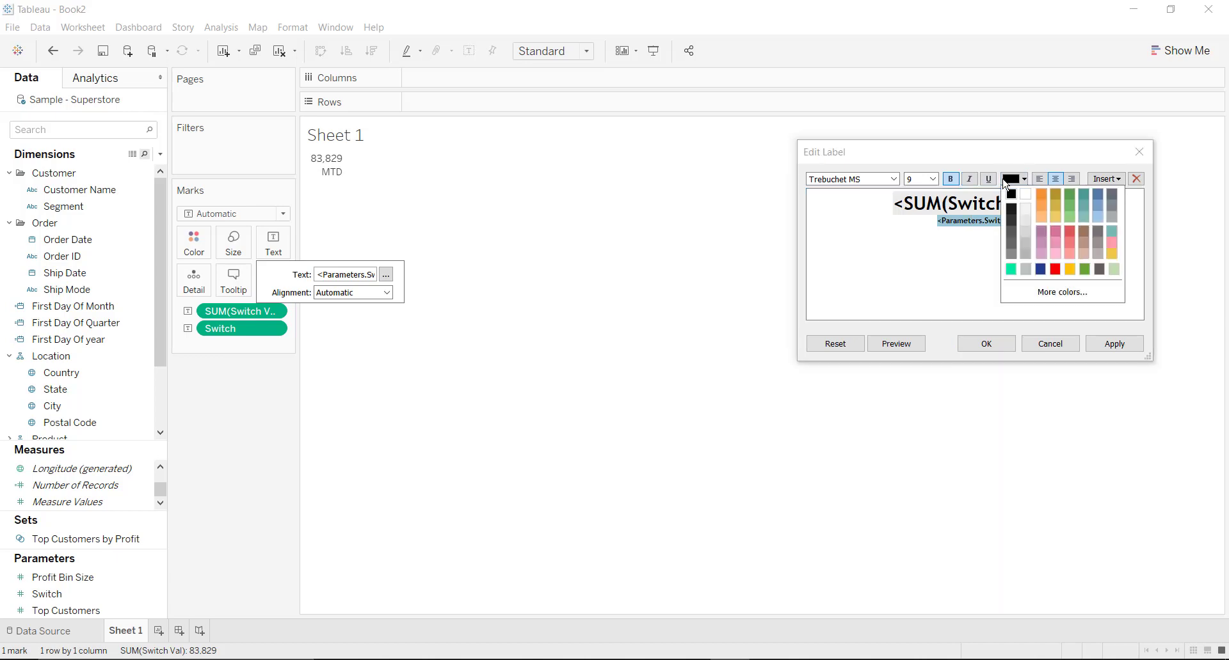
click(1026, 255)
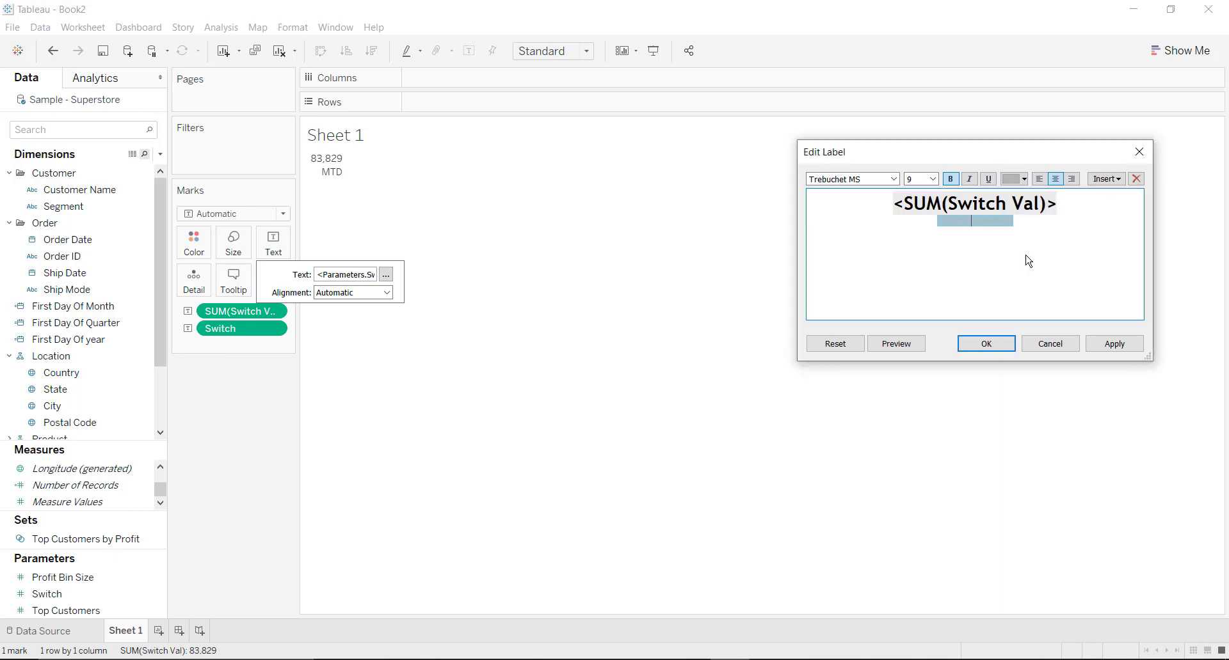
click(980, 346)
- Fit the view to Entire View and centre the number horizontally and vertically
click(574, 52)
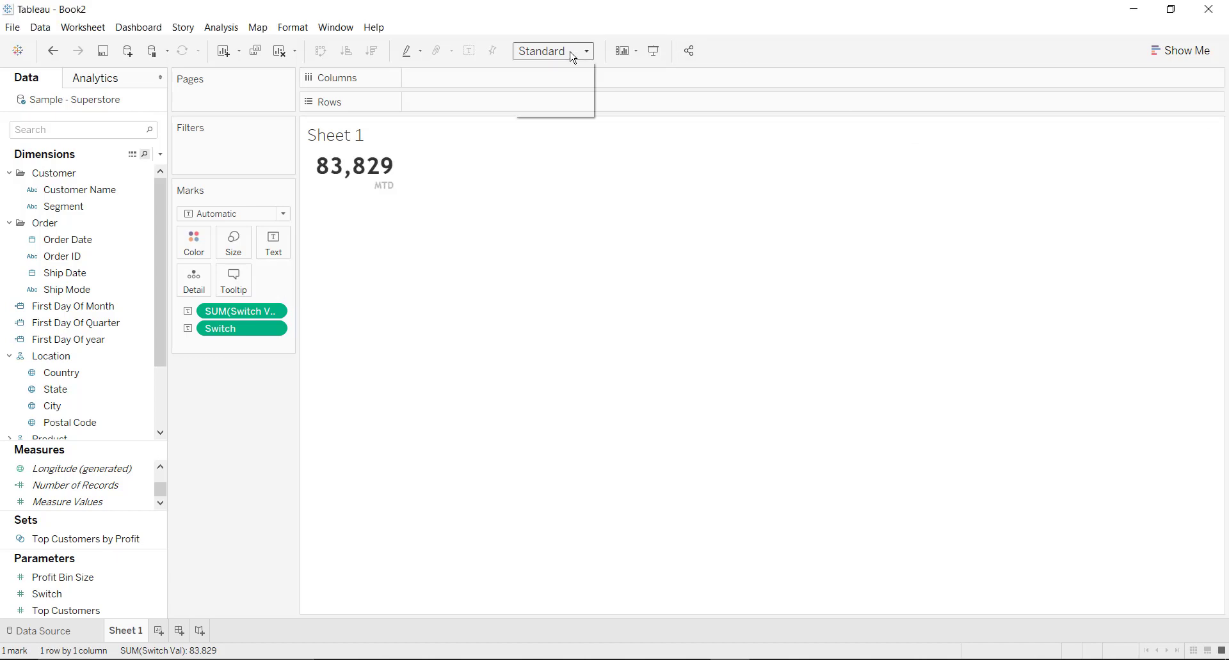
click(555, 110)
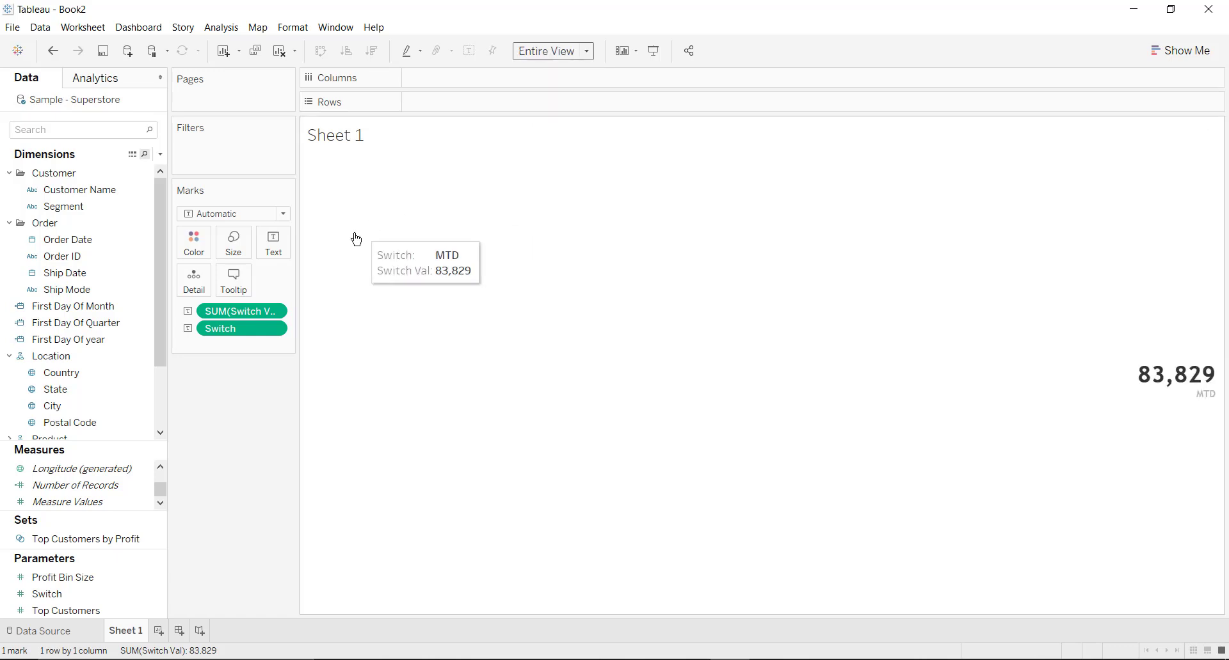
click(278, 260)
click(337, 294)
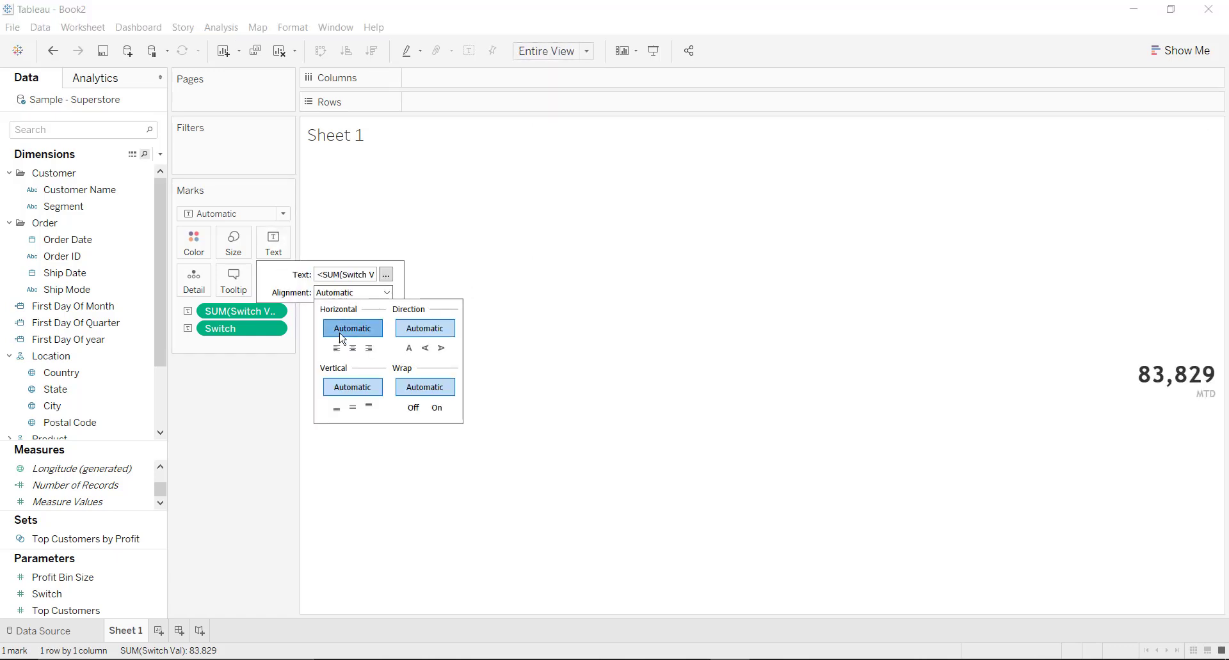
click(354, 349)
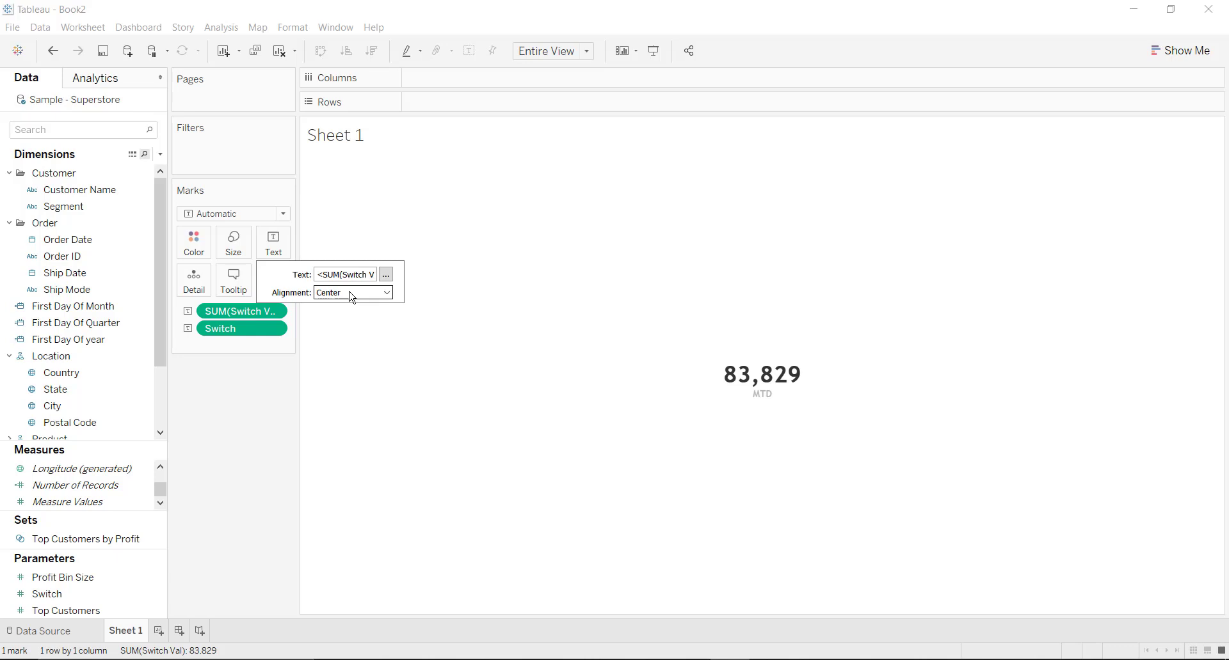
click(351, 293)
click(353, 405)
click(241, 414)
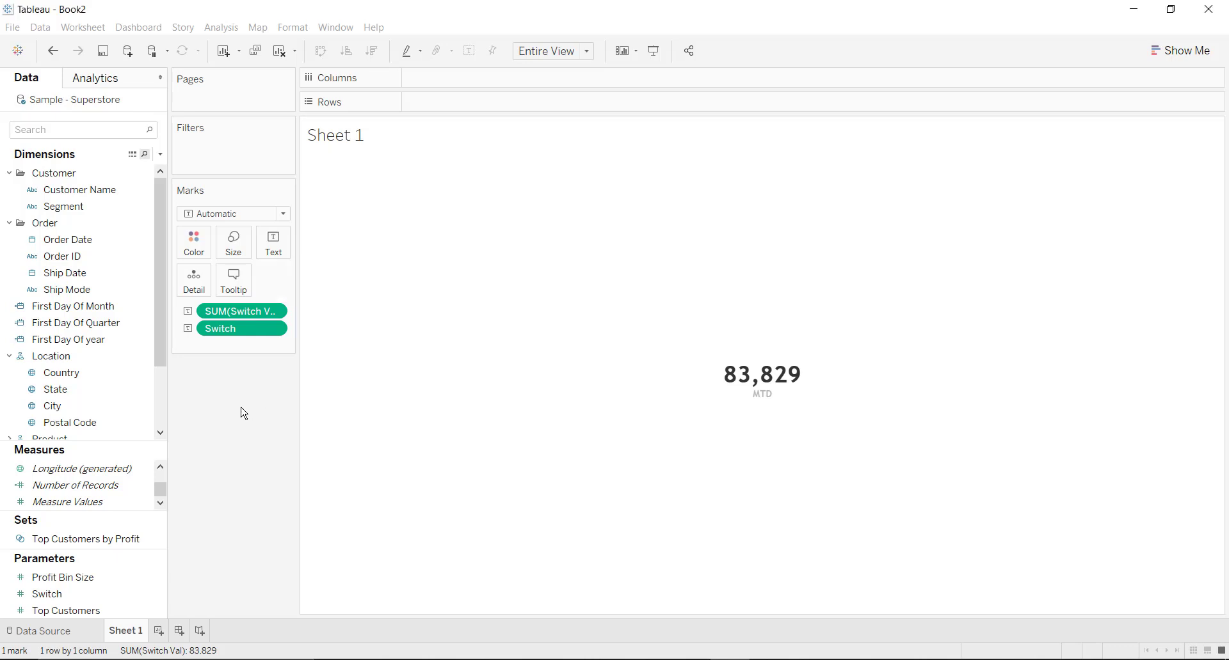
right_click(79, 588)
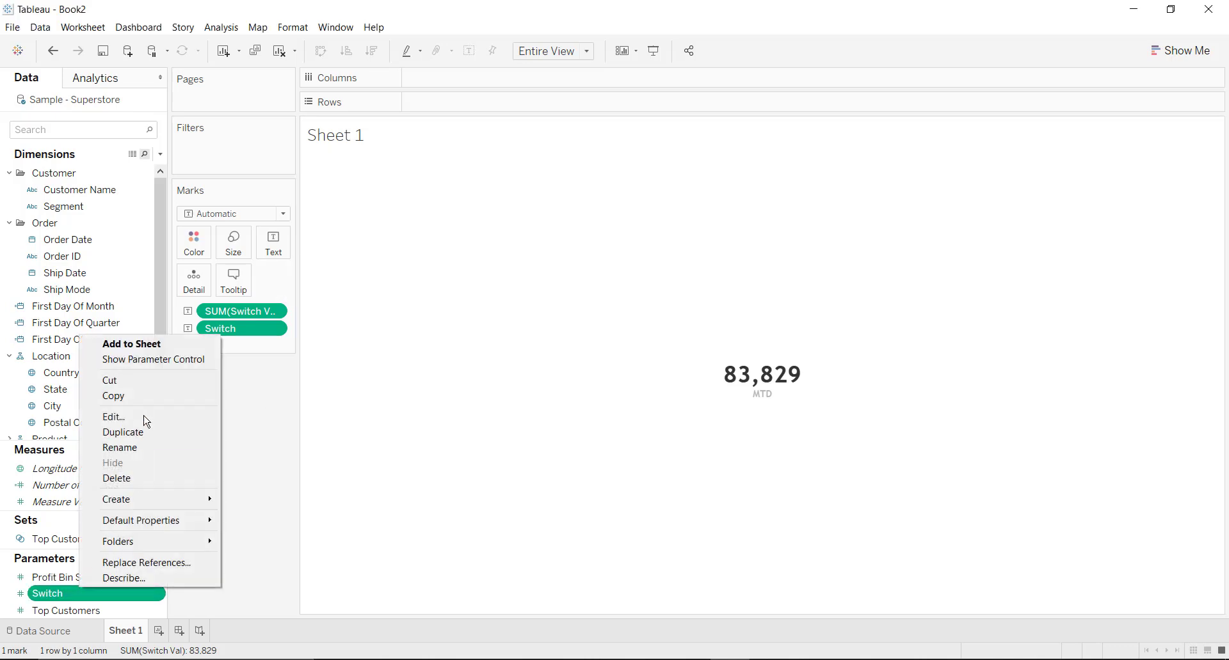
- Show the Switch parameter control and test it: YTD 733,215, QTD 280,054, MTD 83,829
click(157, 360)
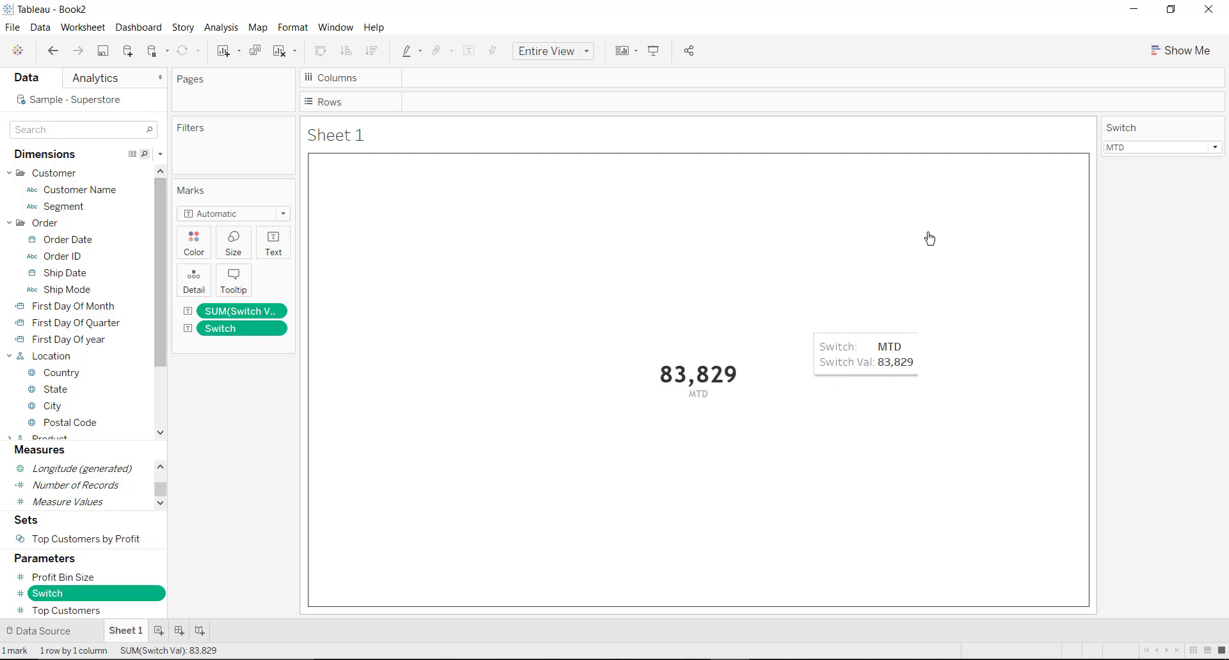
click(1130, 147)
click(1129, 161)
click(1146, 148)
click(1145, 174)
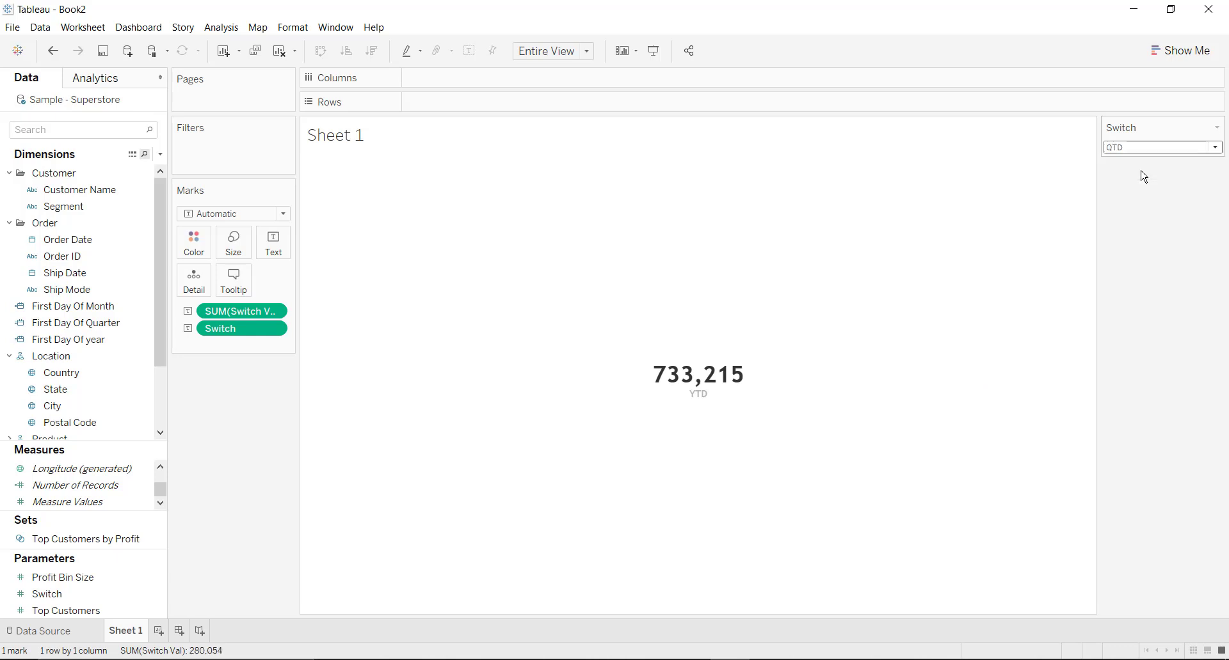
click(1174, 150)
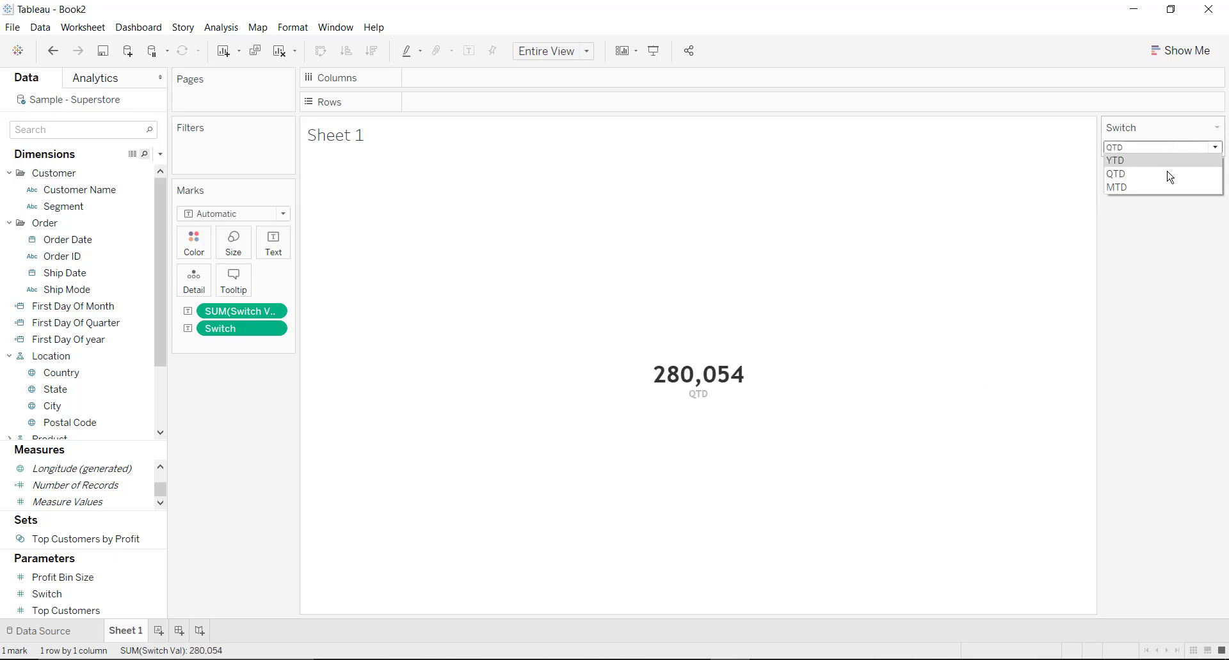
click(1160, 188)
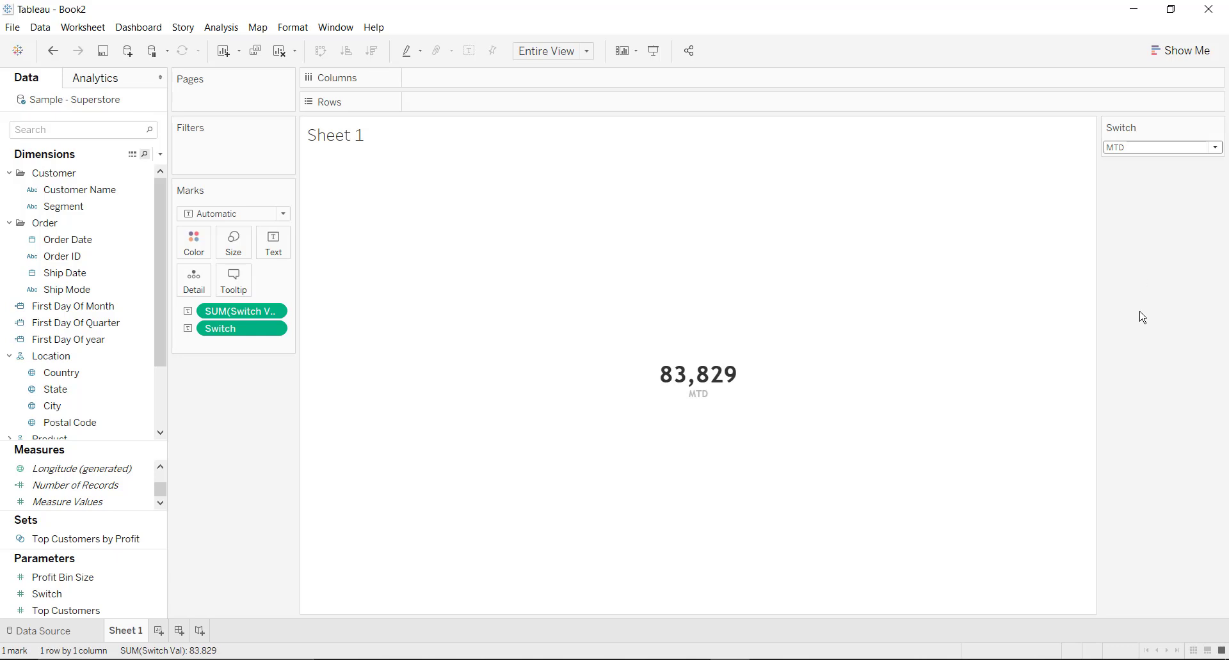